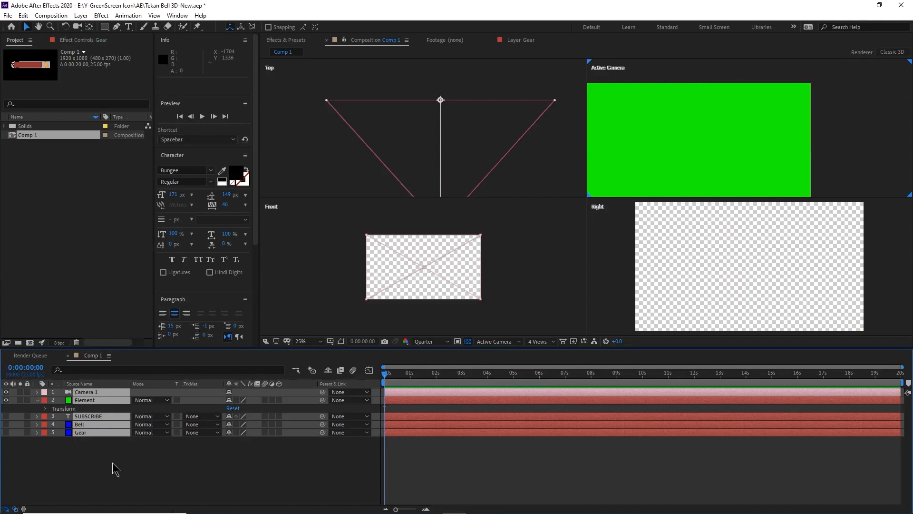
# - Delete all layers from the composition, and remove Comp 1 and the Solids folder from the project
pyautogui.press('Delete')
pyautogui.click(37, 153)
pyautogui.hotkey('ctrl', 'a')
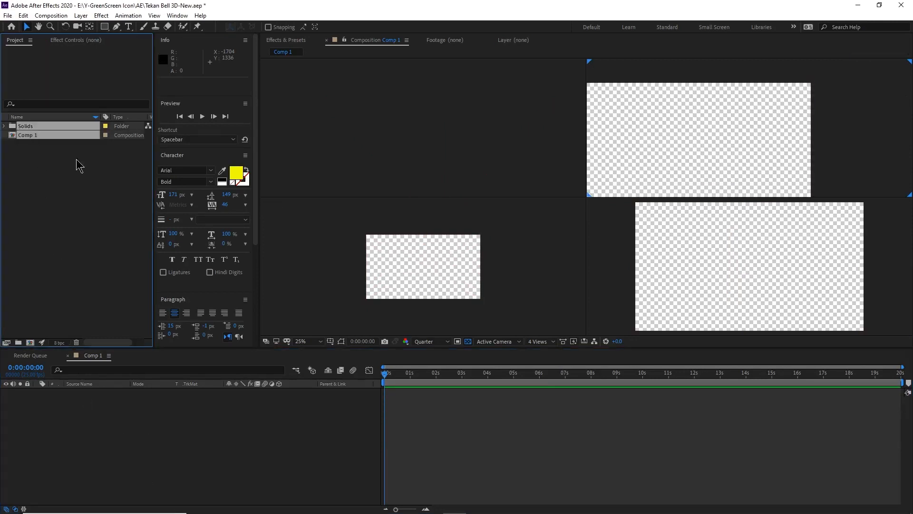
pyautogui.press('Delete')
pyautogui.click(507, 275)
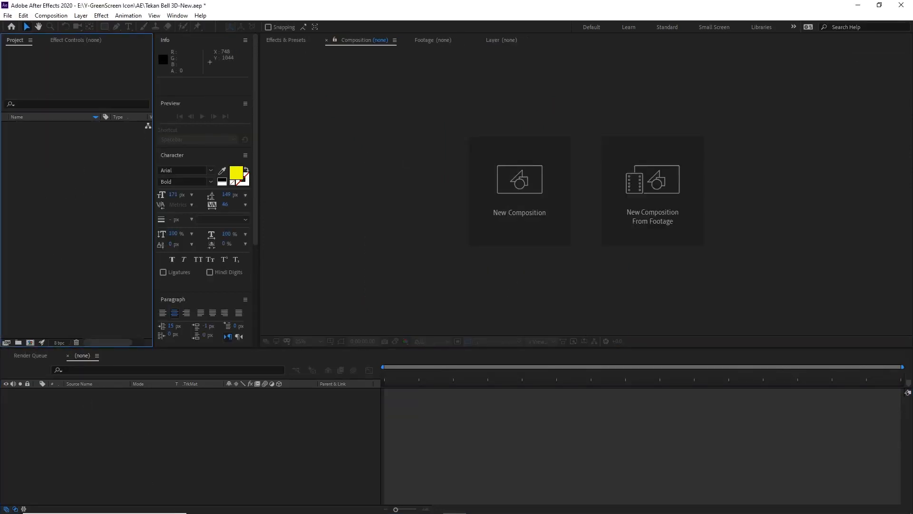
# - Create a 20-second HDTV 1080 25 composition named Comp 1 and set the viewer to 1 View
pyautogui.rightClick(47, 148)
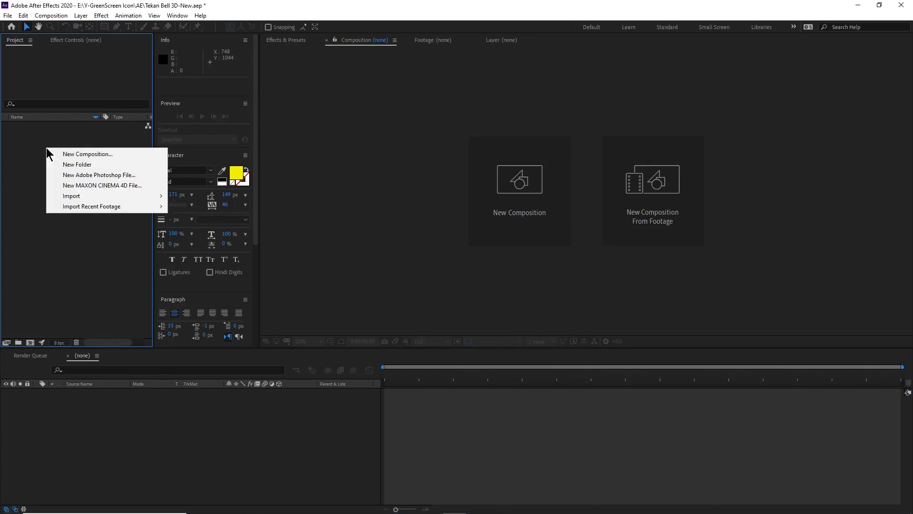
pyautogui.click(71, 151)
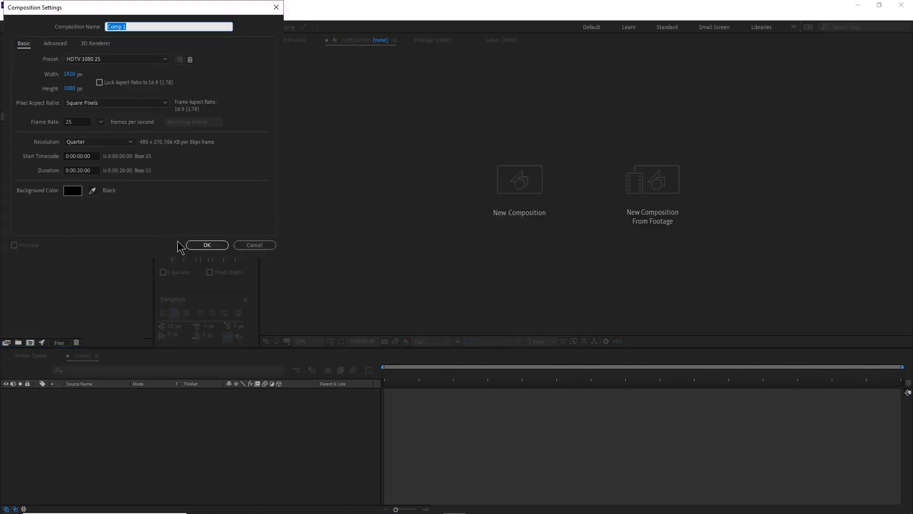
pyautogui.click(204, 248)
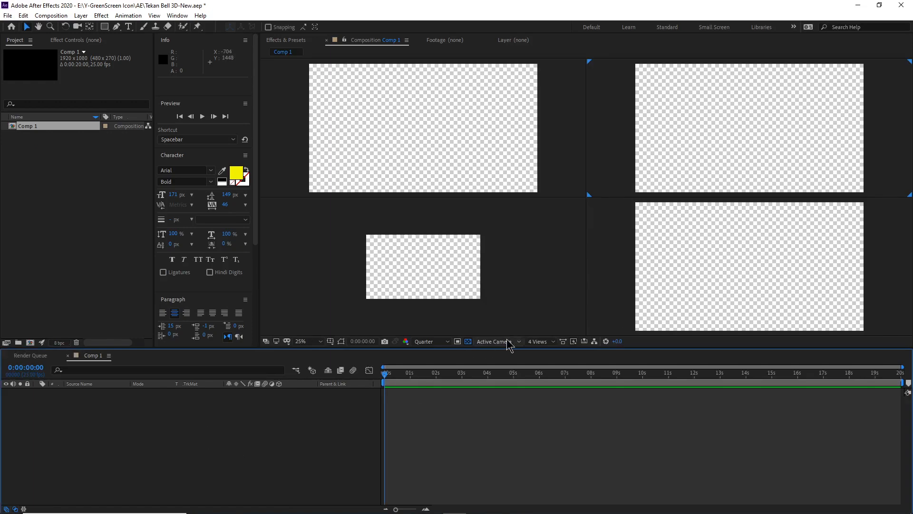
pyautogui.click(545, 342)
pyautogui.click(548, 352)
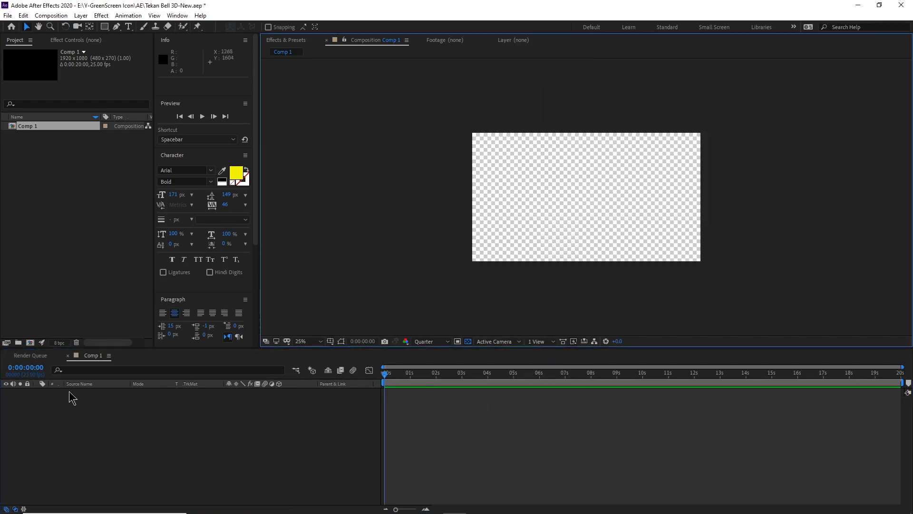
# - Add a blue 1920 x 1080 solid layer named Element
pyautogui.rightClick(141, 396)
pyautogui.moveTo(214, 304)
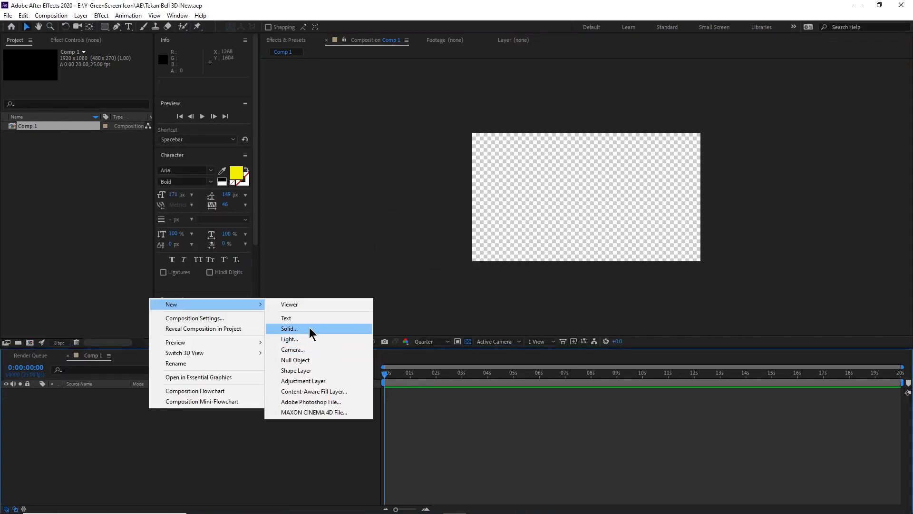
pyautogui.click(309, 328)
pyautogui.write('E')
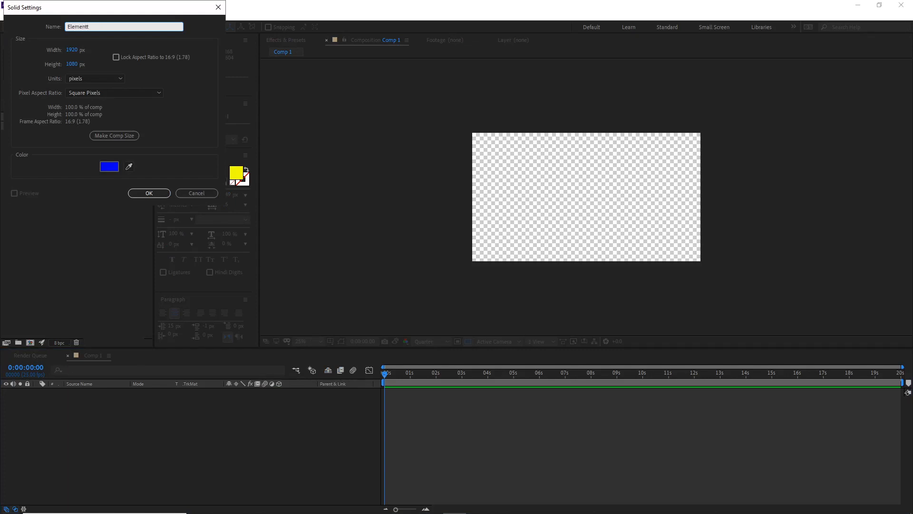
pyautogui.write('lement')
pyautogui.press('Return')
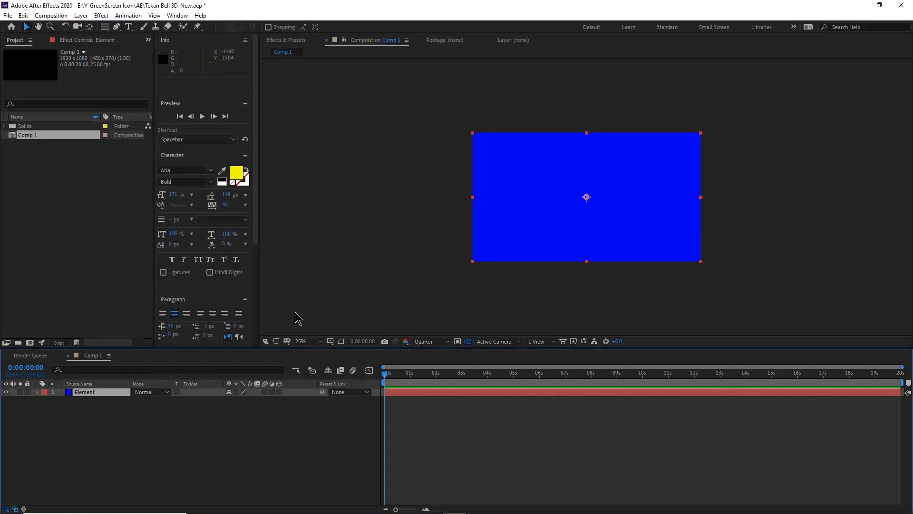
# - Add a green 1920 x 1080 solid layer named Subscribe
pyautogui.rightClick(151, 445)
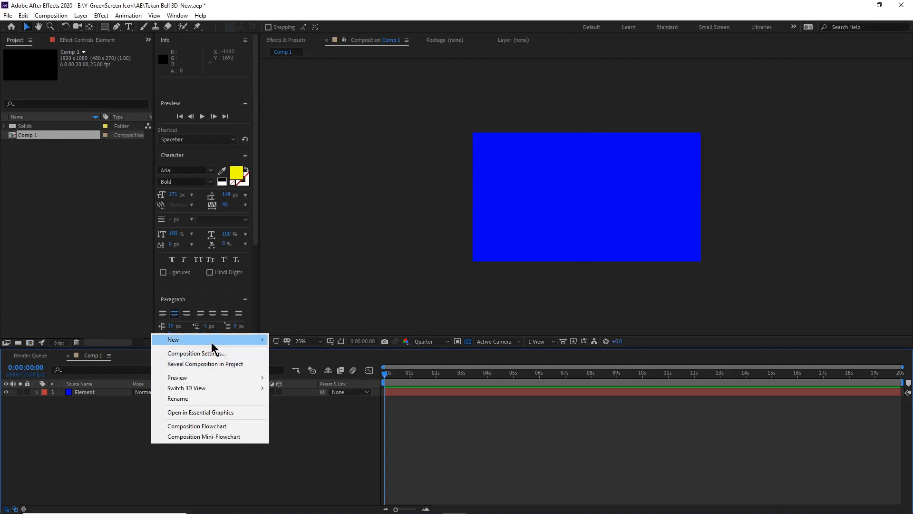
pyautogui.moveTo(212, 340)
pyautogui.click(290, 364)
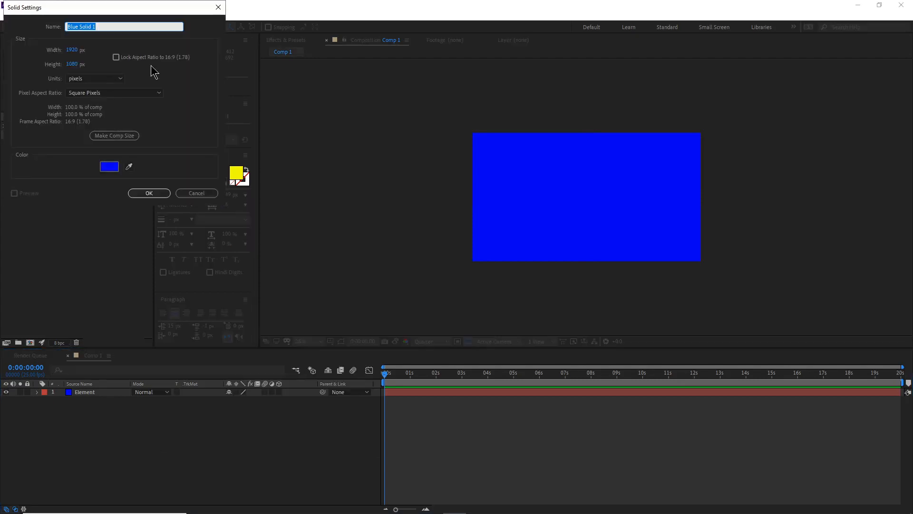
pyautogui.write('S')
pyautogui.click(109, 166)
pyautogui.click(144, 104)
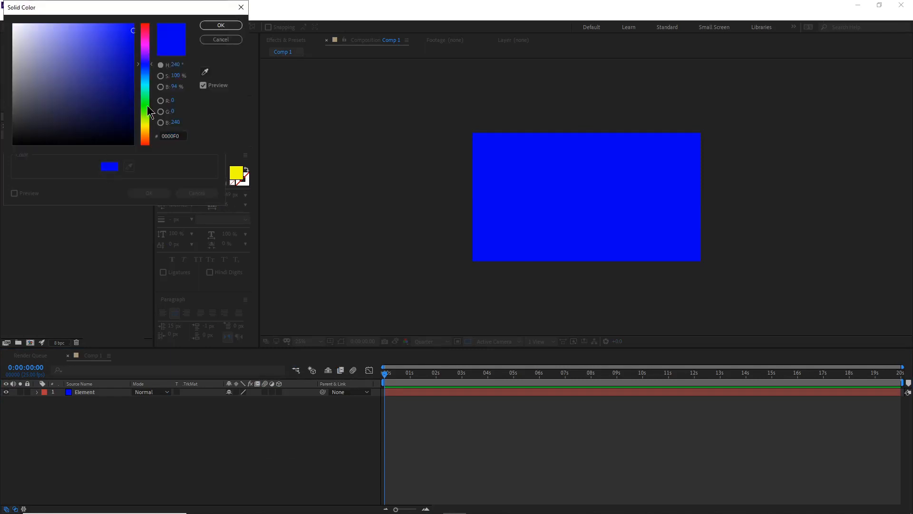
pyautogui.click(221, 25)
pyautogui.click(149, 193)
# - Add a magenta 1920 x 1080 solid layer named Gear
pyautogui.rightClick(142, 441)
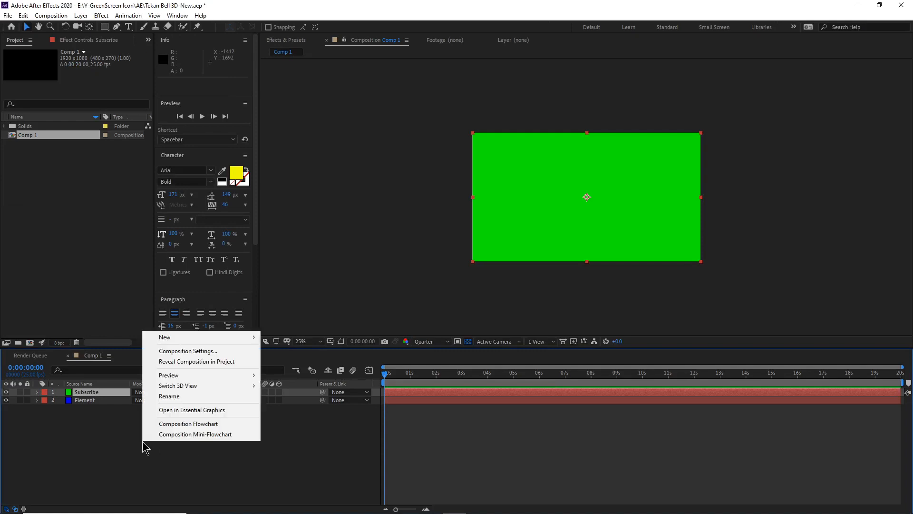
pyautogui.moveTo(191, 342)
pyautogui.click(283, 362)
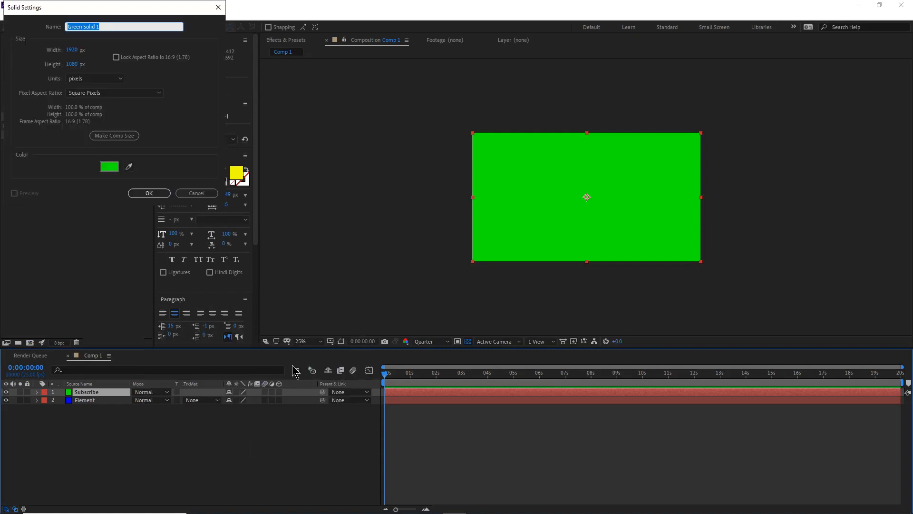
pyautogui.write('Gear')
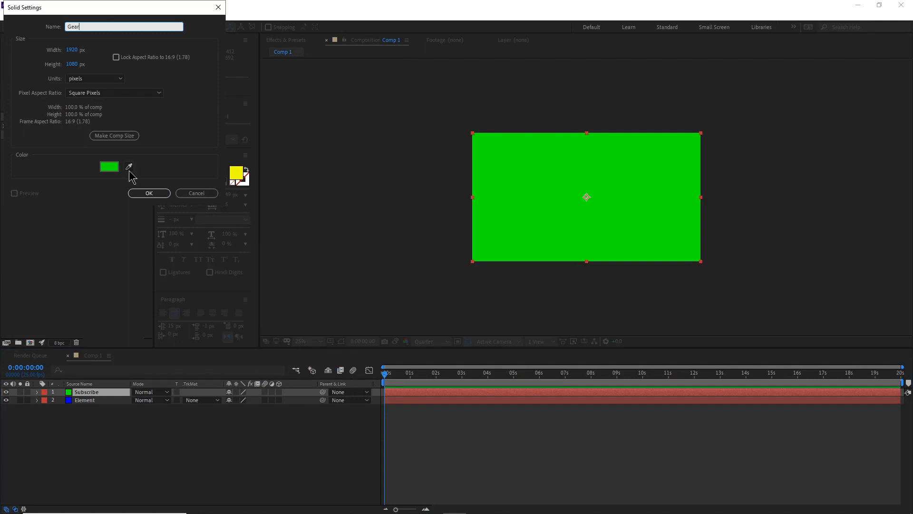
pyautogui.click(109, 166)
pyautogui.click(146, 45)
pyautogui.click(220, 25)
pyautogui.click(153, 193)
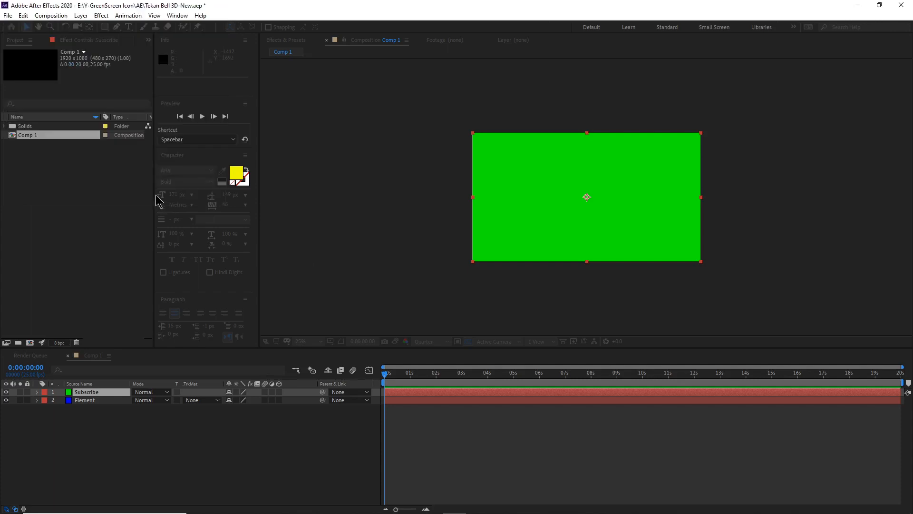
# - Add an orange 1920 x 1080 solid layer named Bell and leave all layers deselected
pyautogui.rightClick(139, 447)
pyautogui.moveTo(175, 342)
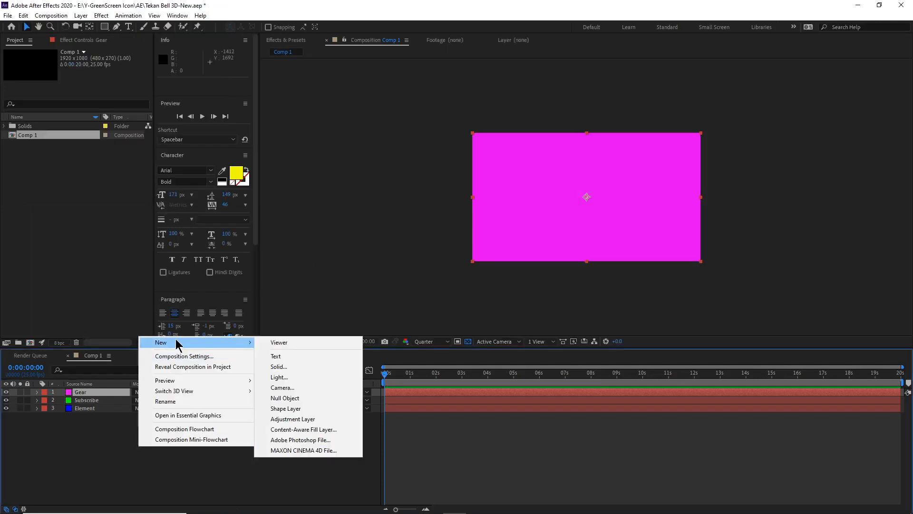
pyautogui.click(292, 368)
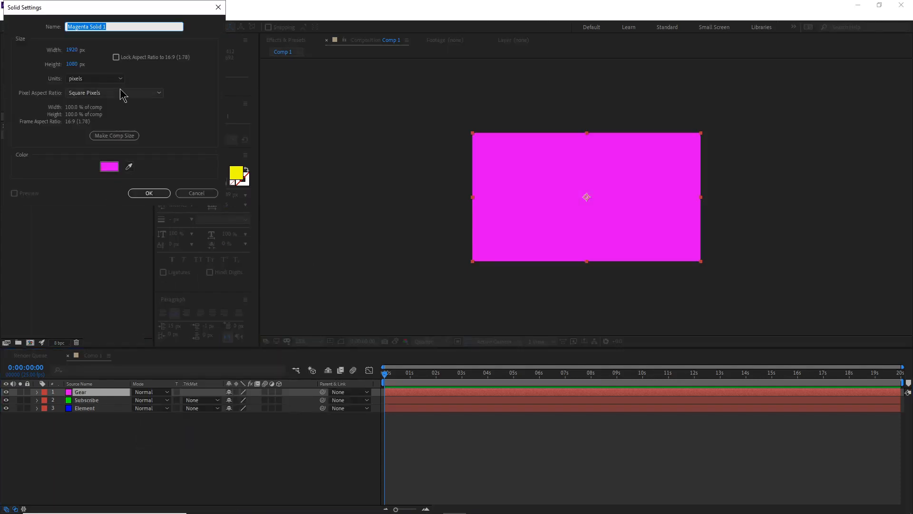
pyautogui.write('Bell')
pyautogui.click(109, 166)
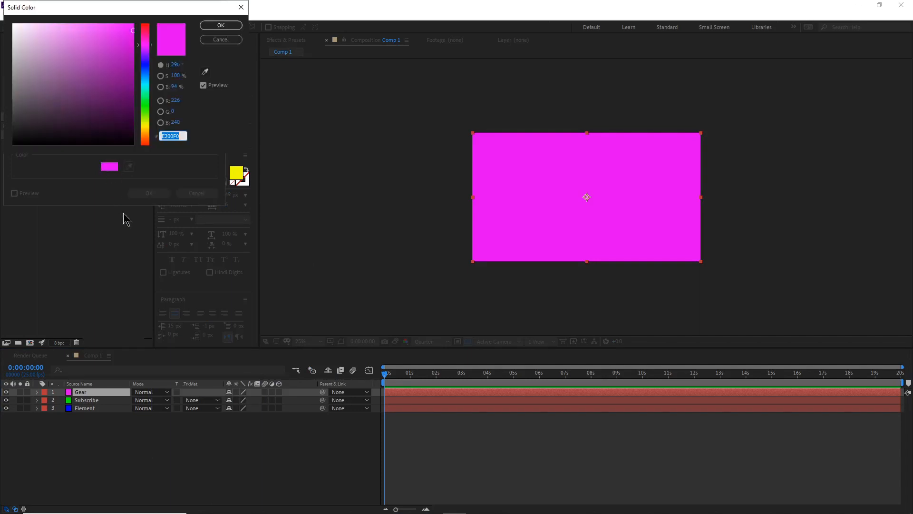
pyautogui.click(142, 135)
pyautogui.click(221, 25)
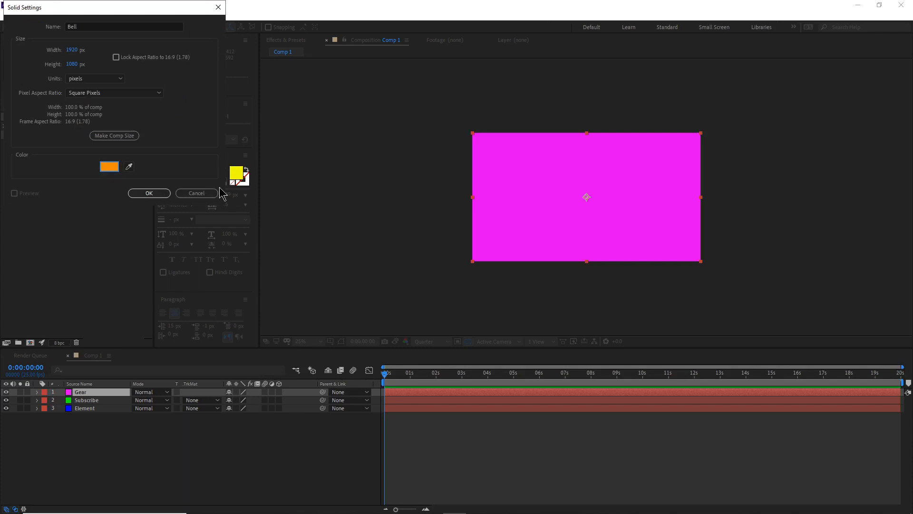
pyautogui.click(149, 194)
pyautogui.click(104, 476)
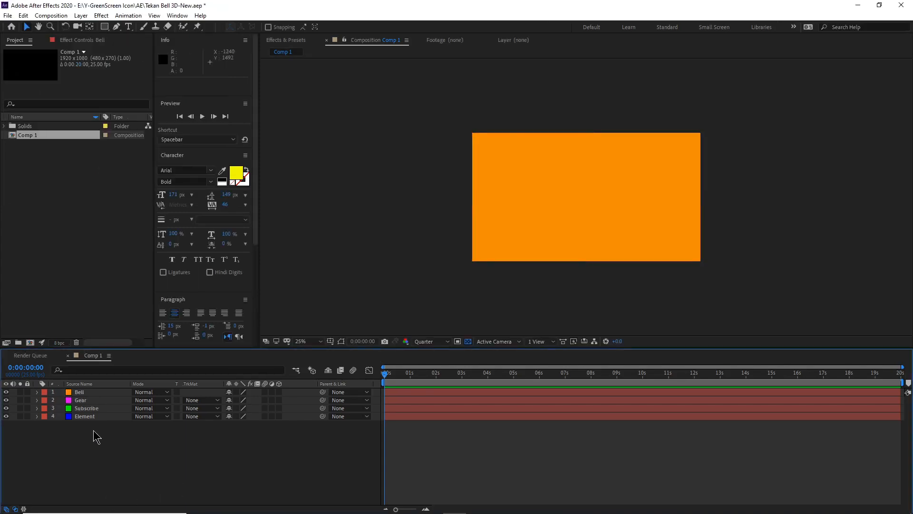
# - Delete the green Subscribe solid layer from the composition
pyautogui.click(92, 417)
pyautogui.click(92, 409)
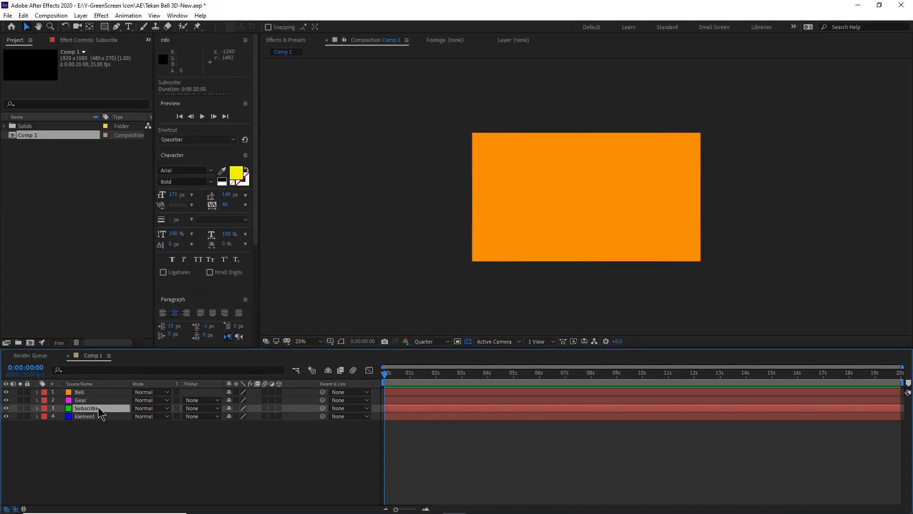
pyautogui.press('Delete')
# - Add a text layer above the solids reading SUBSCRIBE in capital letters
pyautogui.rightClick(101, 428)
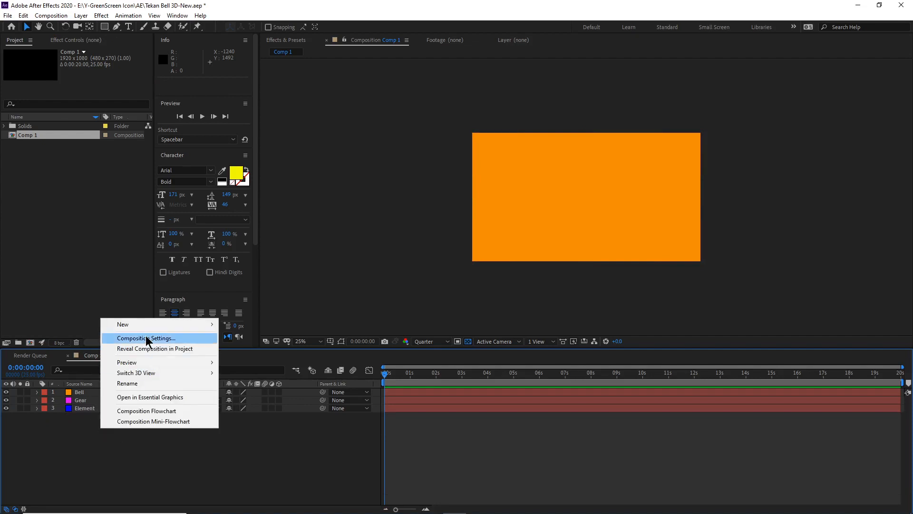
pyautogui.moveTo(187, 327)
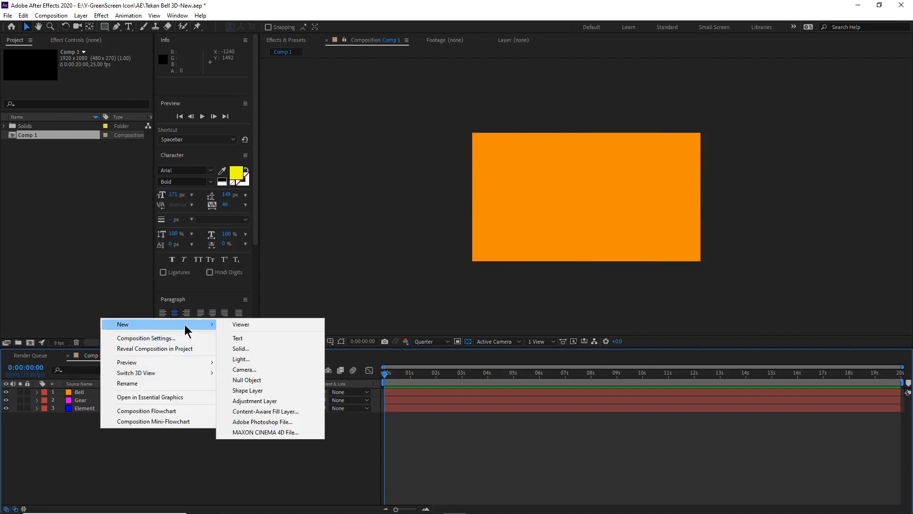
pyautogui.click(252, 339)
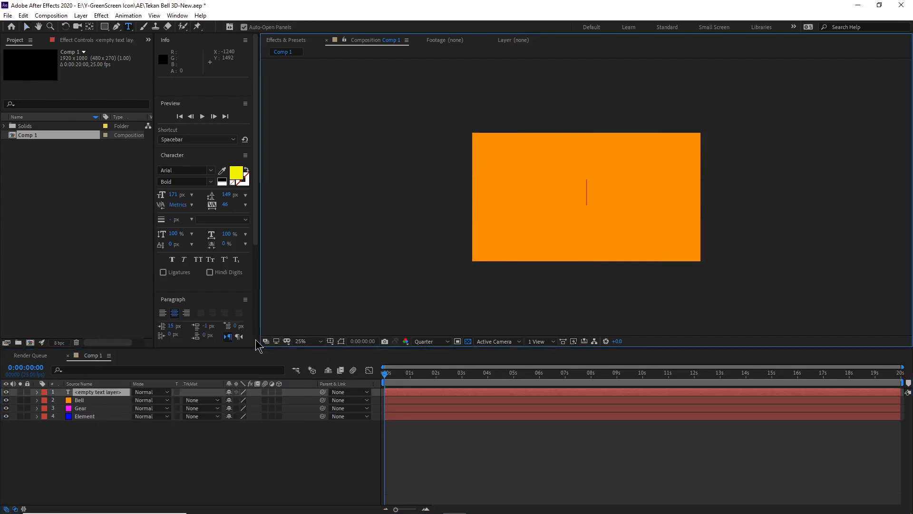
pyautogui.write('subscribe')
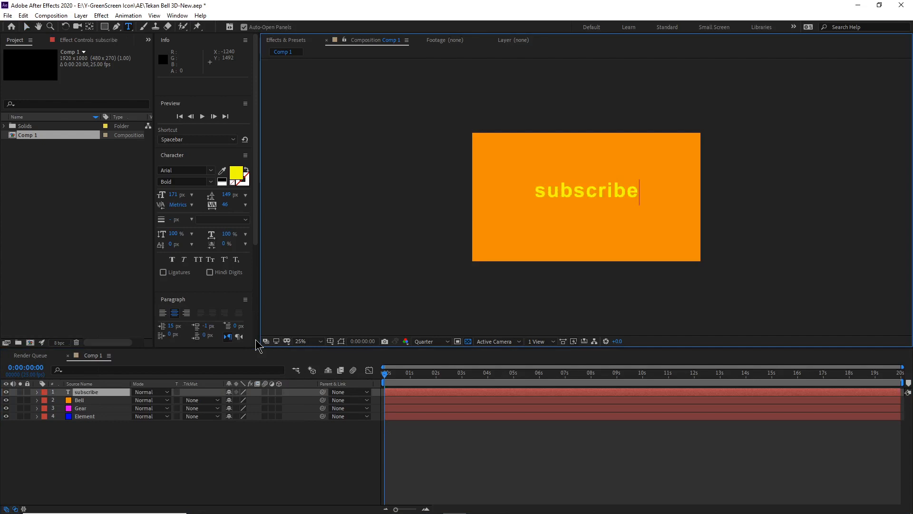
pyautogui.press('BackSpace')
pyautogui.press('BackSpace')
pyautogui.press('BackSpace')
pyautogui.press('BackSpace')
pyautogui.press('BackSpace')
pyautogui.press('BackSpace')
pyautogui.press('BackSpace')
pyautogui.press('BackSpace')
pyautogui.press('BackSpace')
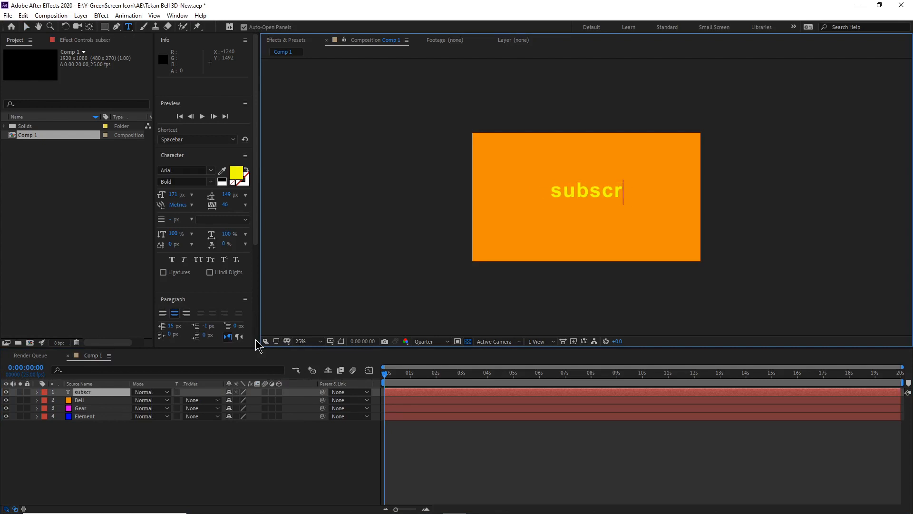
pyautogui.write('S')
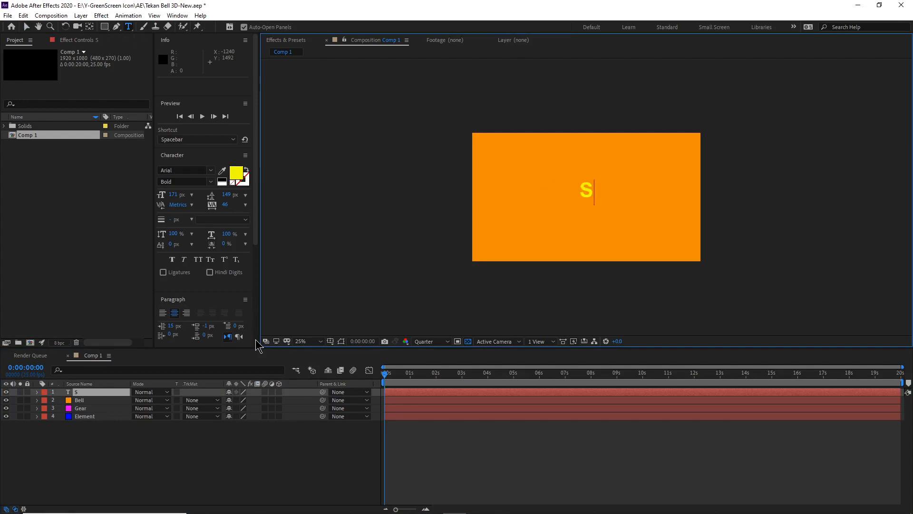
pyautogui.write('UBSCRIBE')
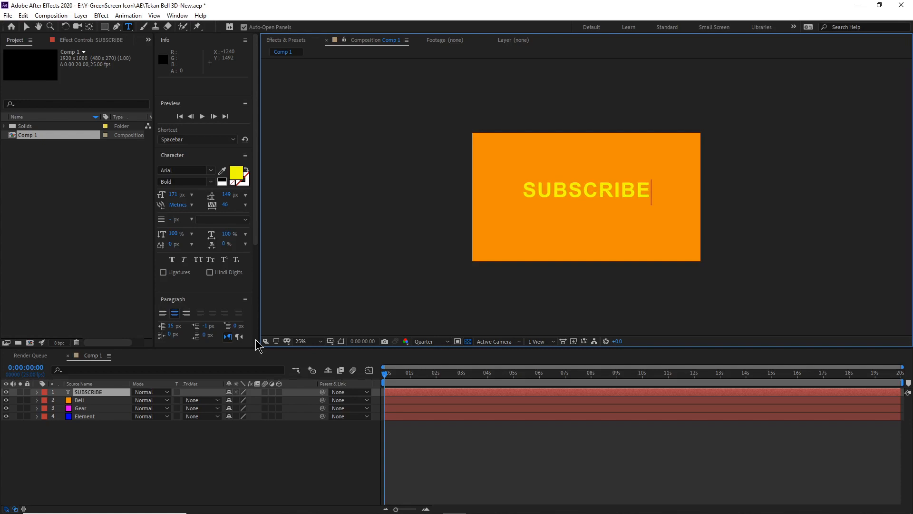
# - Set the font of the whole SUBSCRIBE text to Bungee
pyautogui.hotkey('ctrl', 'a')
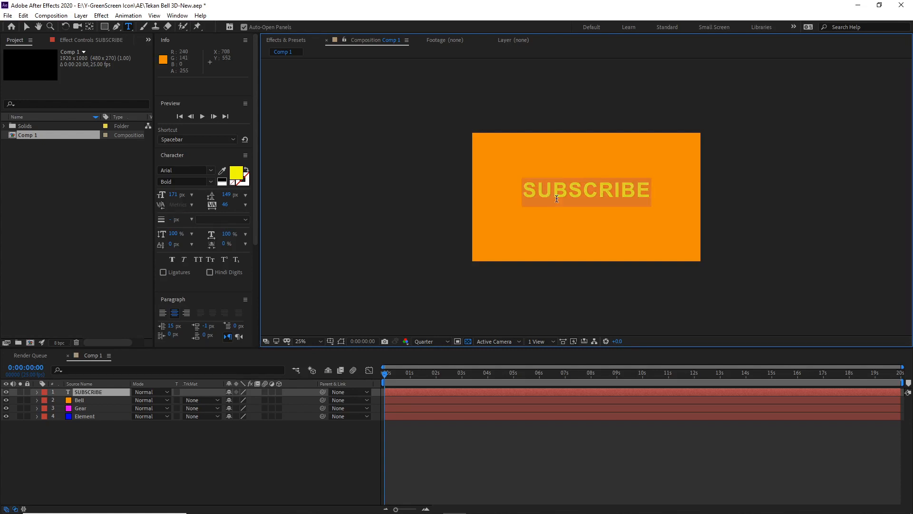
pyautogui.click(186, 171)
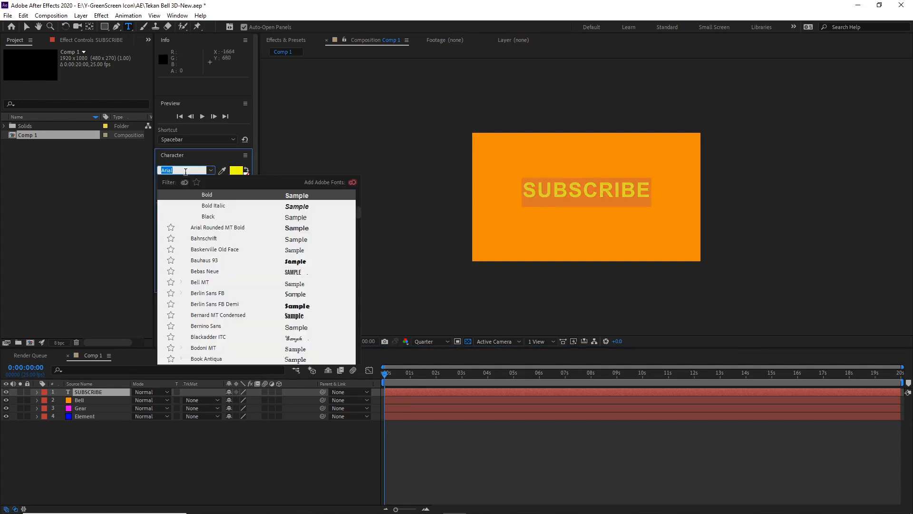
pyautogui.press('Down')
pyautogui.press('Down')
pyautogui.press('Down')
pyautogui.press('Down')
pyautogui.press('Down')
pyautogui.press('Down')
pyautogui.press('Down')
pyautogui.press('Up')
pyautogui.press('Down')
pyautogui.press('Down')
pyautogui.press('Down')
pyautogui.press('Down')
pyautogui.press('Down')
pyautogui.press('Down')
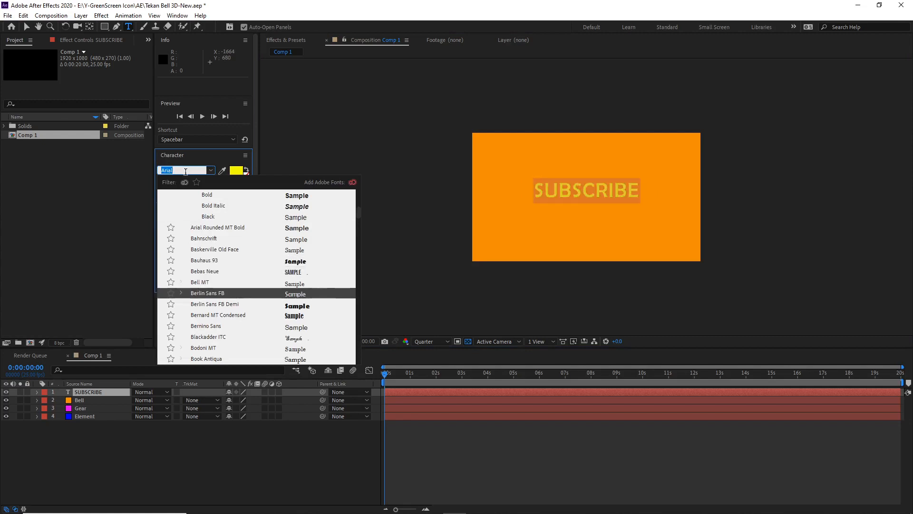
pyautogui.press('Down')
pyautogui.press('Down')
pyautogui.press('Down')
pyautogui.press('Down')
pyautogui.press('Down')
pyautogui.press('Down')
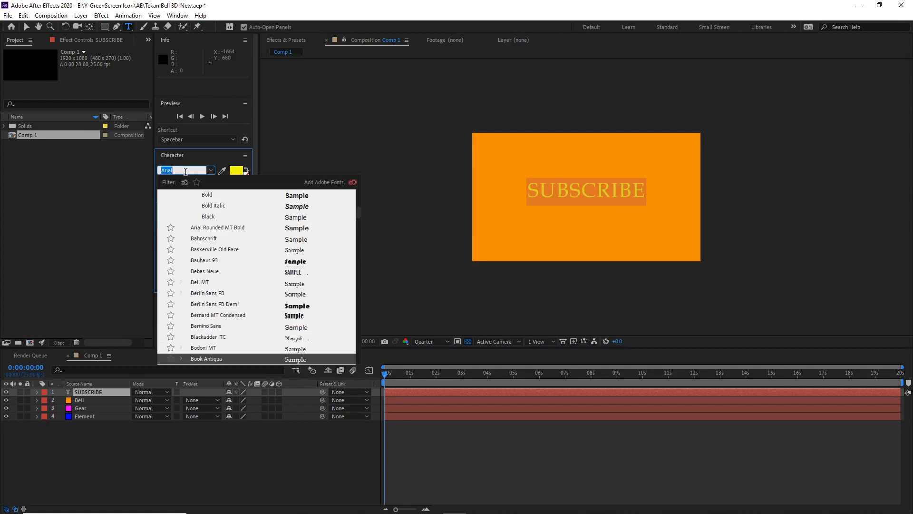
pyautogui.press('Down')
pyautogui.press('Down')
pyautogui.press('Down')
pyautogui.press('Down')
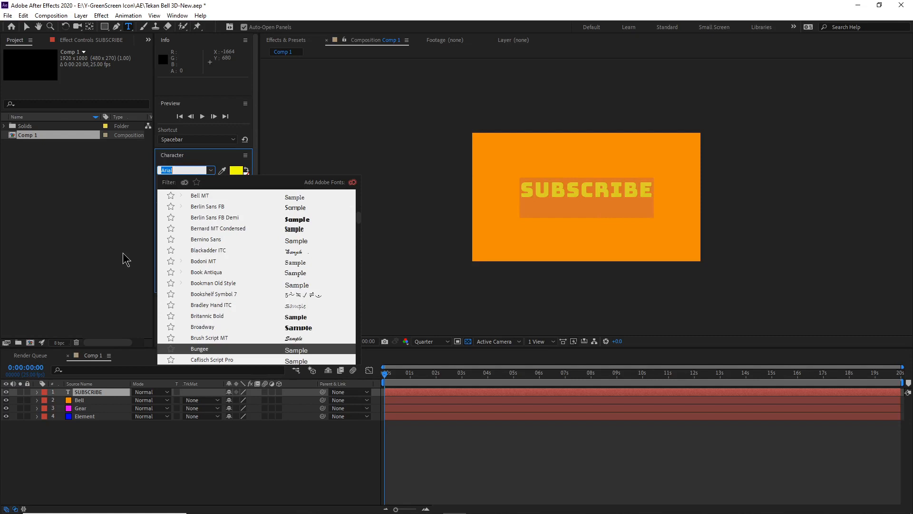
pyautogui.press('Return')
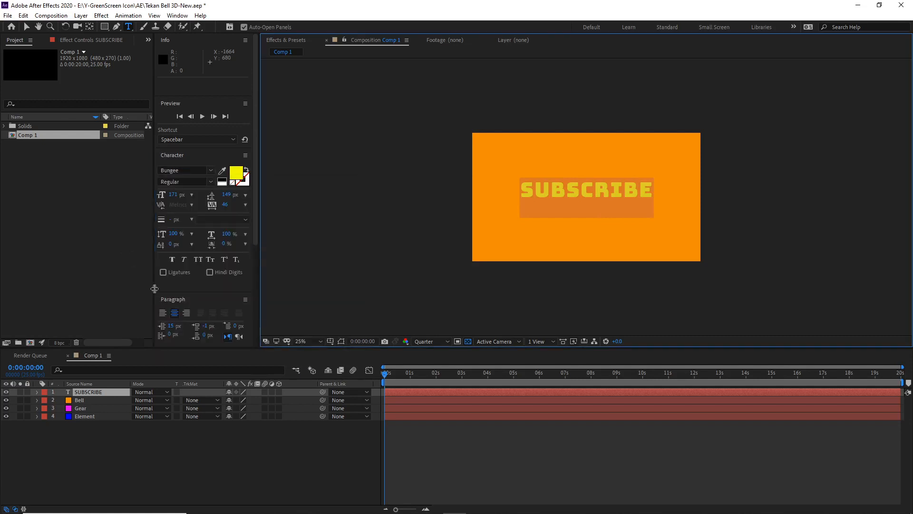
# - Change the SUBSCRIBE text's fill colour to black (000000) and deselect all layers
pyautogui.click(240, 177)
pyautogui.moveTo(79, 80); pyautogui.dragTo(146, 167)
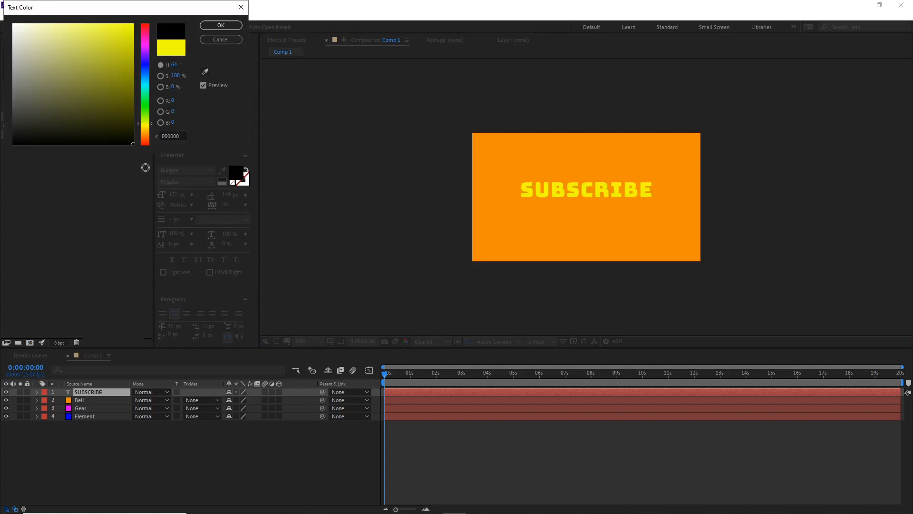
pyautogui.click(221, 25)
pyautogui.click(278, 440)
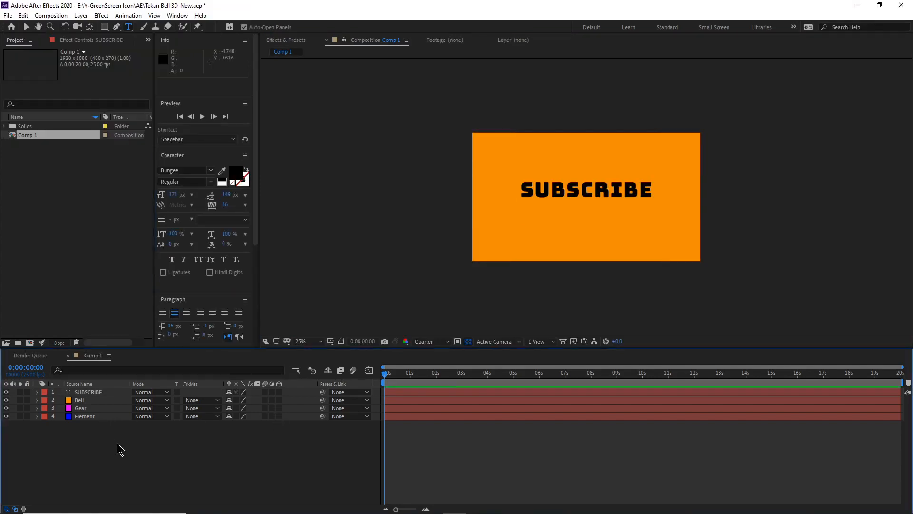
# - Hide the SUBSCRIBE and Bell layers, leaving the Gear and Element layers visible
pyautogui.moveTo(6, 409); pyautogui.dragTo(6, 392)
pyautogui.click(93, 410)
pyautogui.click(10, 410)
pyautogui.click(6, 408)
pyautogui.press('capslock')
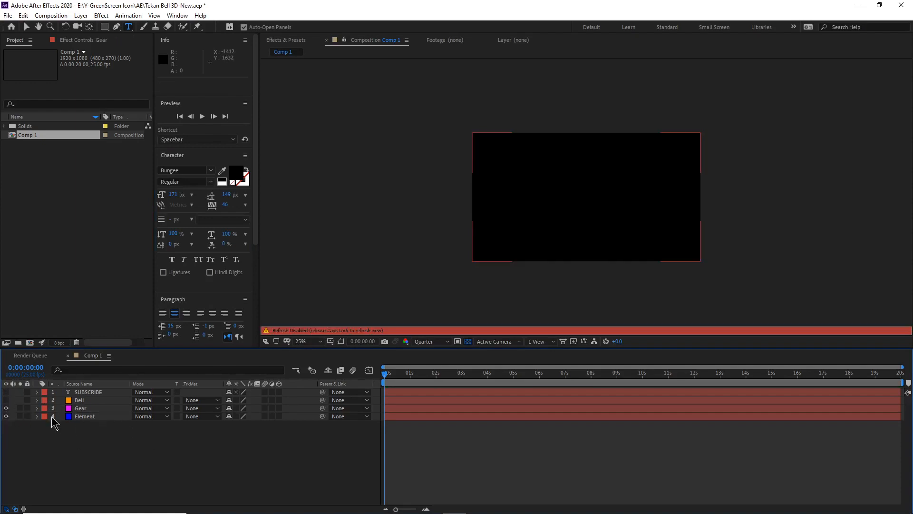
# - Switch to Illustrator, check the bell's paths in outline view, and select and copy both bell shapes in bell.ai
pyautogui.click(386, 506)
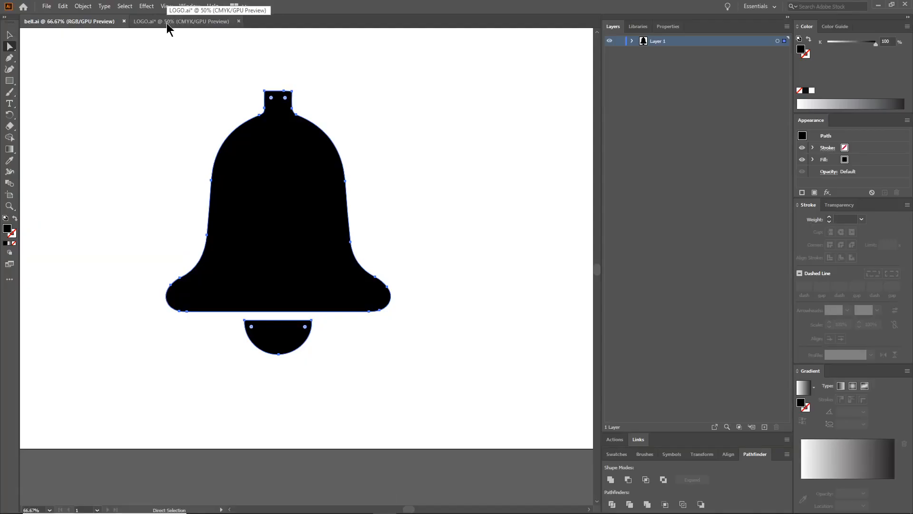
pyautogui.click(66, 70)
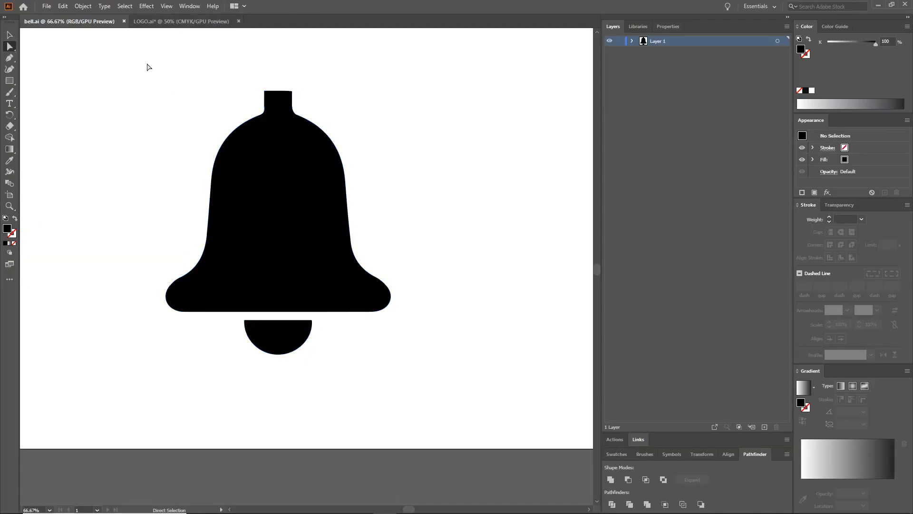
pyautogui.click(267, 107)
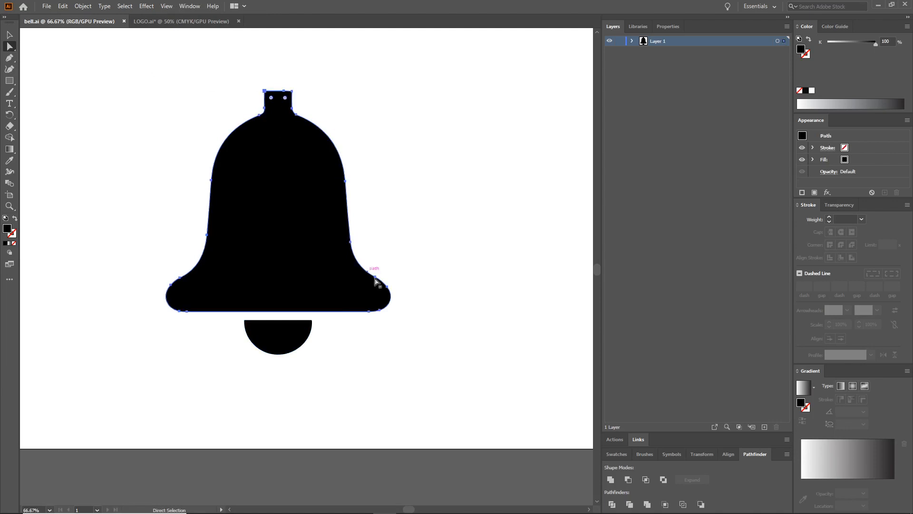
pyautogui.hotkey('ctrl', 'y')
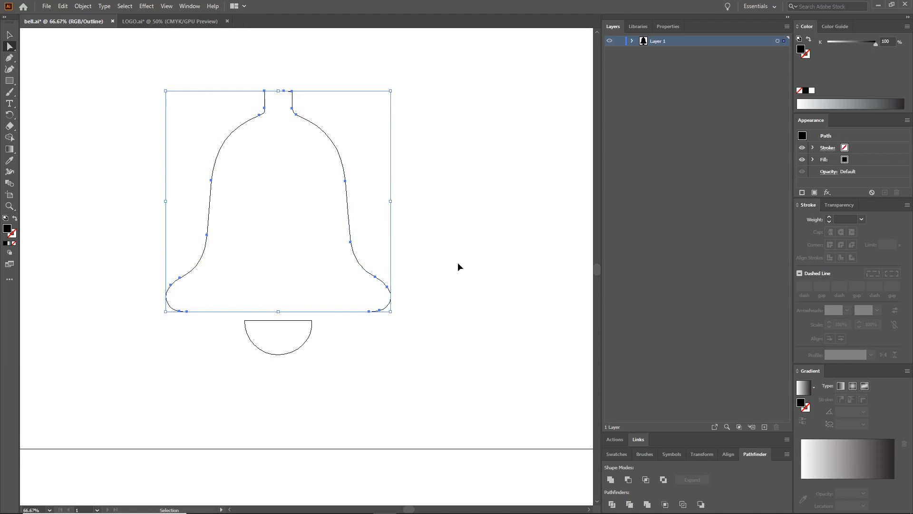
pyautogui.hotkey('ctrl', 'y')
pyautogui.moveTo(149, 82); pyautogui.dragTo(504, 407)
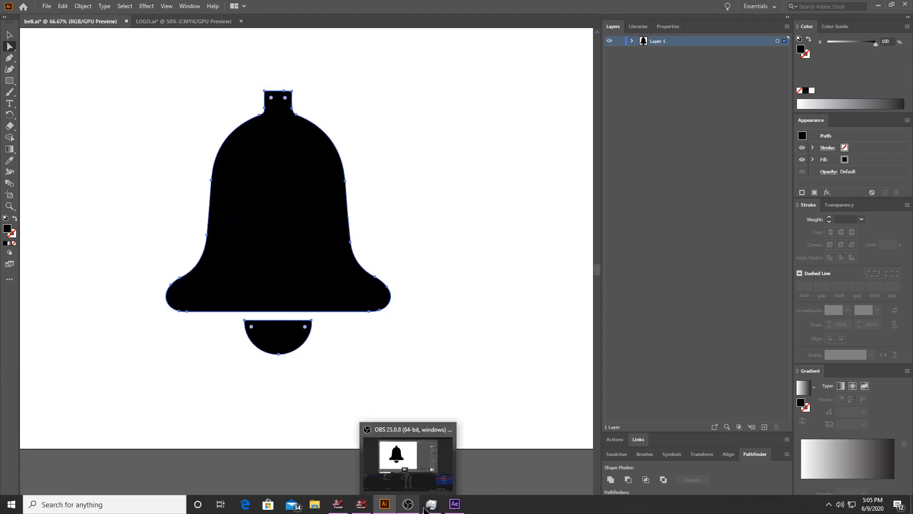
# - Switch back to After Effects, show the orange Bell solid and paste the copied bell paths onto it as masks
pyautogui.click(455, 504)
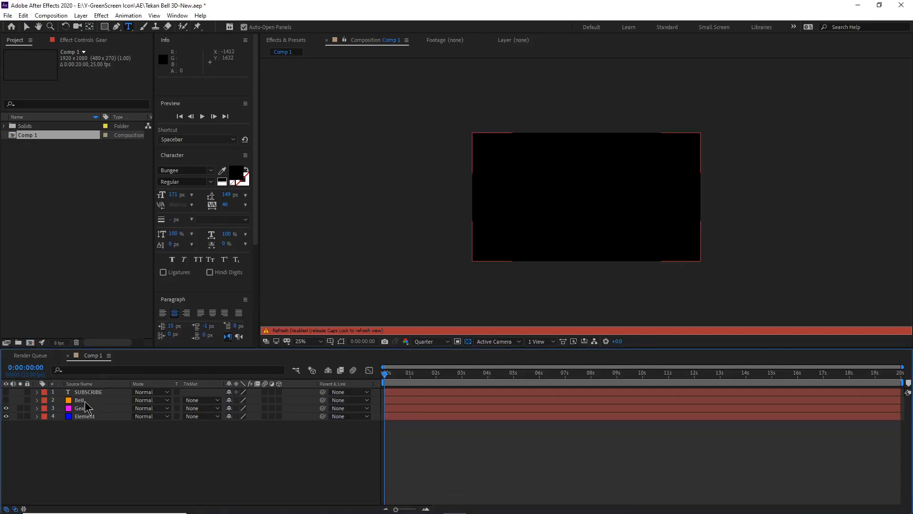
pyautogui.click(86, 402)
pyautogui.click(6, 400)
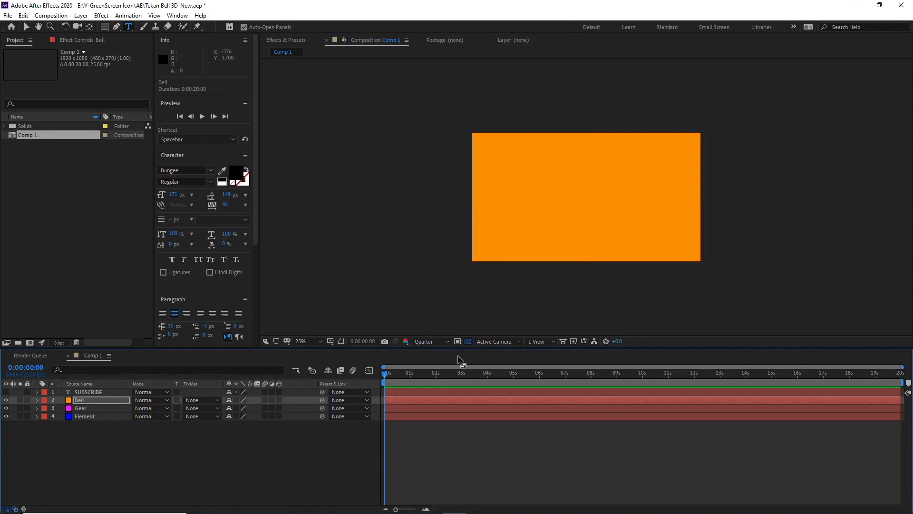
pyautogui.press('capslock')
pyautogui.press('capslock')
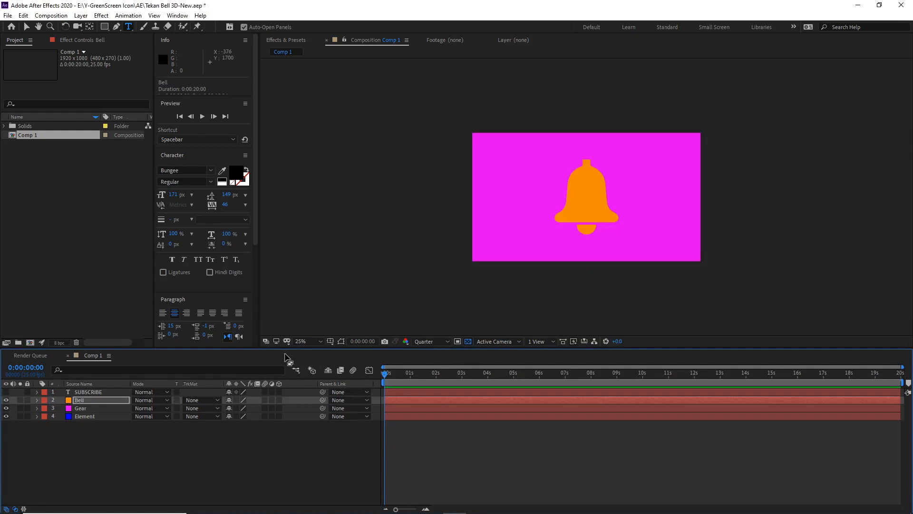
# - Hide the Bell layer and select the visible magenta Gear solid with the Selection tool active
pyautogui.click(27, 27)
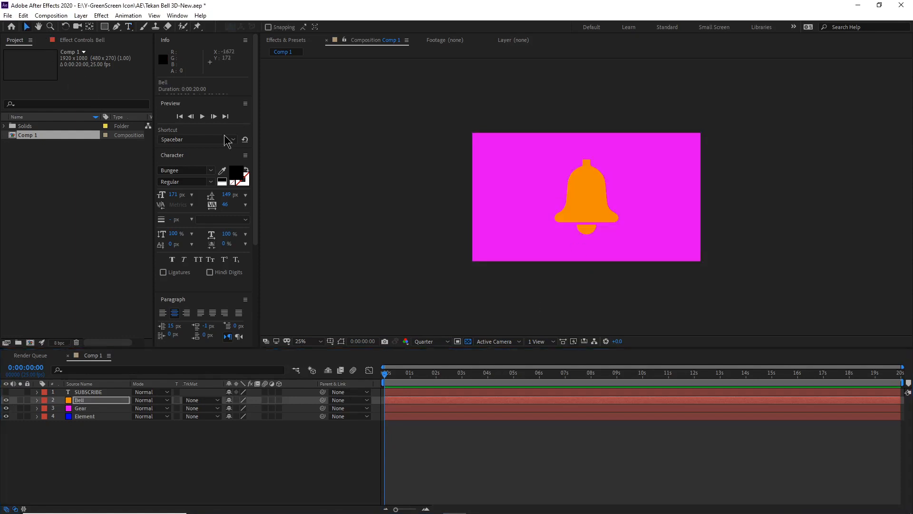
pyautogui.click(6, 408)
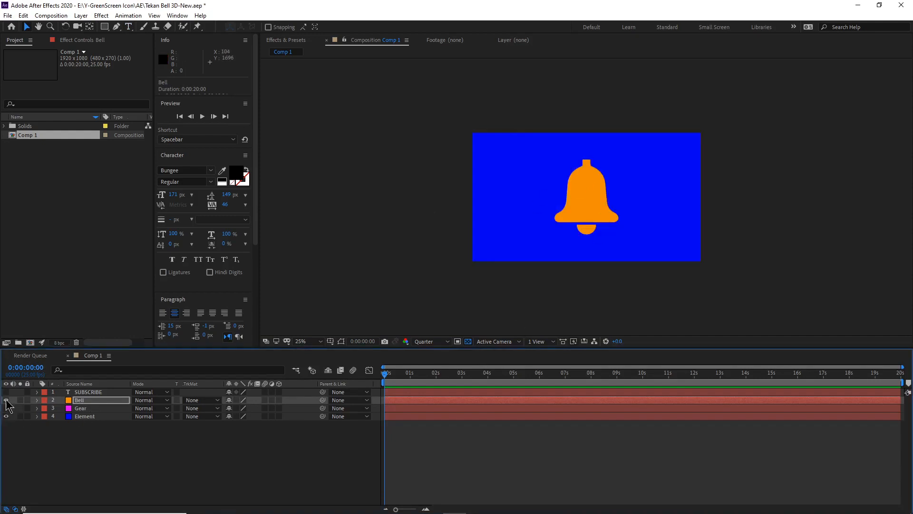
pyautogui.click(6, 400)
pyautogui.click(6, 408)
pyautogui.click(89, 409)
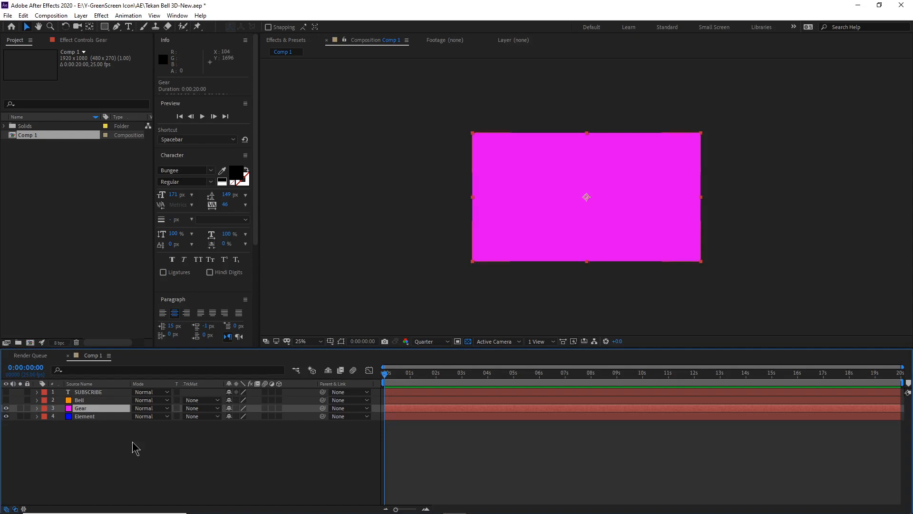
# - Copy the gear shape from LOGO.ai in Illustrator and paste it as masks onto the Gear solid in After Effects
pyautogui.click(384, 504)
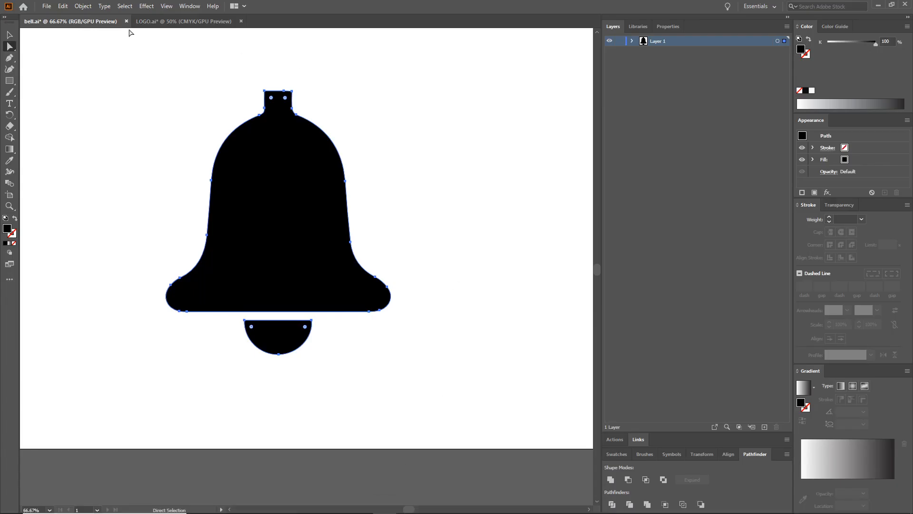
pyautogui.click(170, 22)
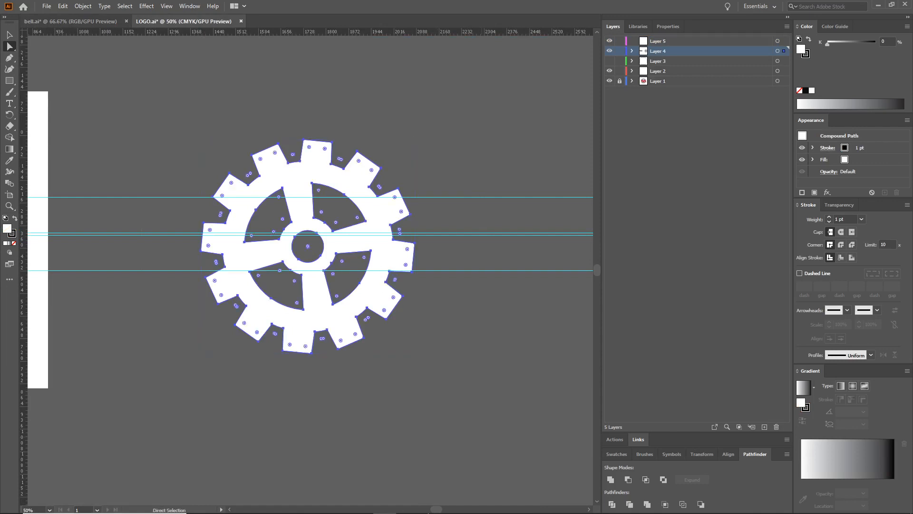
pyautogui.click(454, 505)
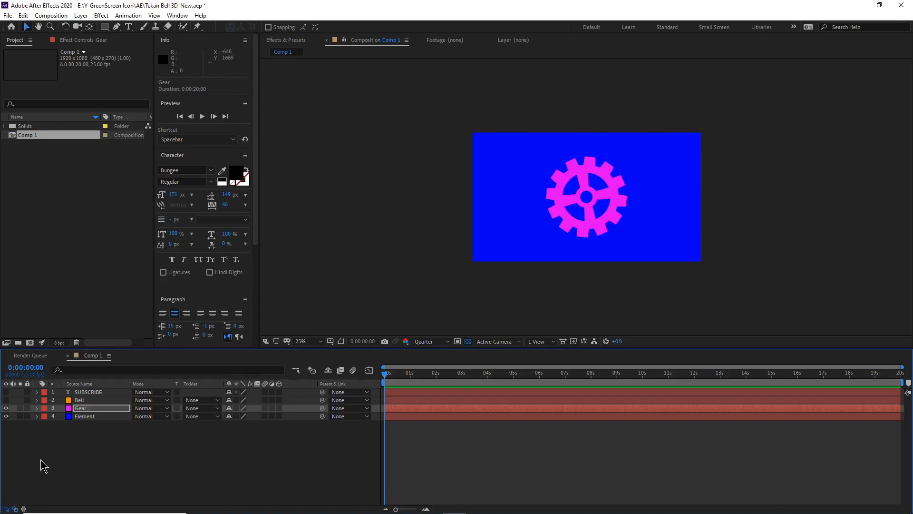
# - Check the SUBSCRIBE text and bell over the gear, and leave only the Element layer visible
pyautogui.click(6, 393)
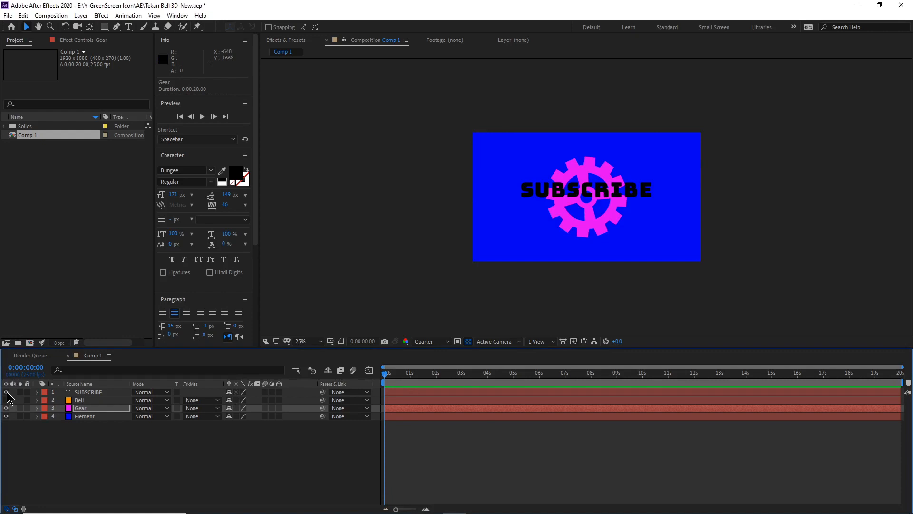
pyautogui.click(6, 400)
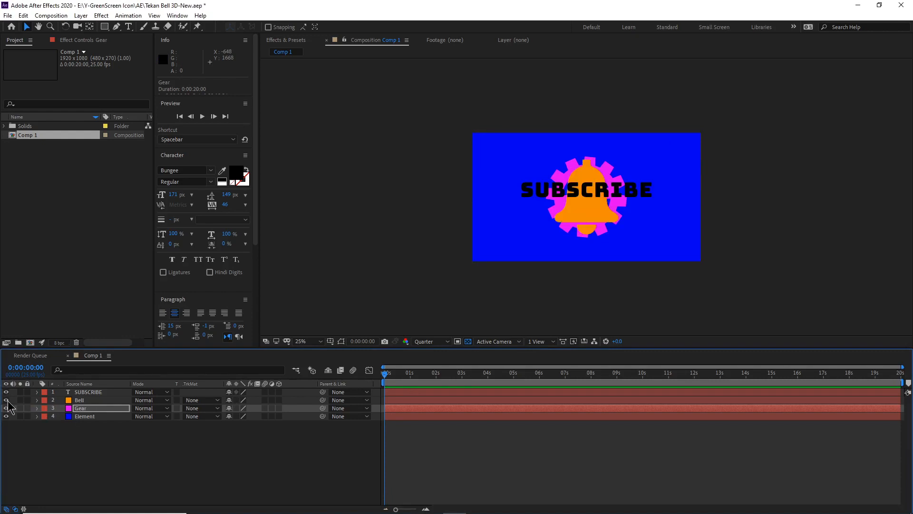
pyautogui.click(6, 400)
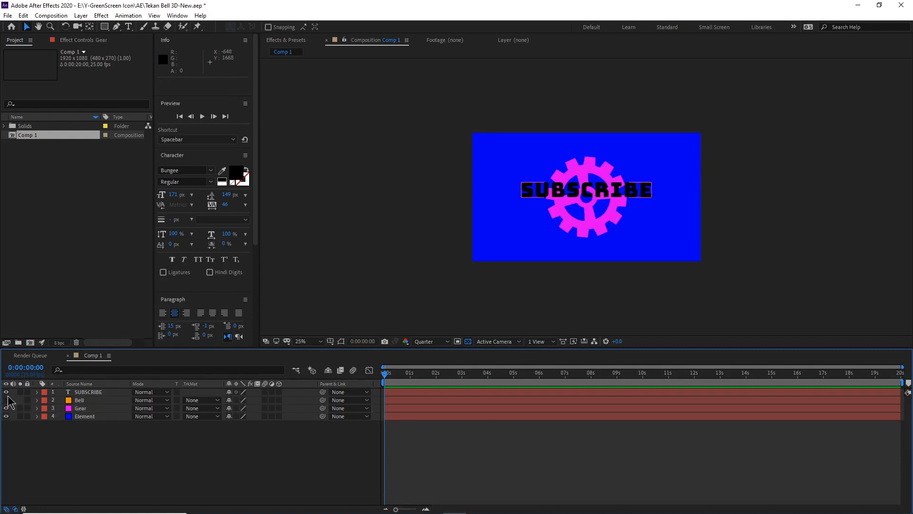
pyautogui.click(6, 393)
pyautogui.click(6, 408)
# - Apply the Element effect to the Element solid and expand its Custom Text and Masks settings
pyautogui.click(84, 417)
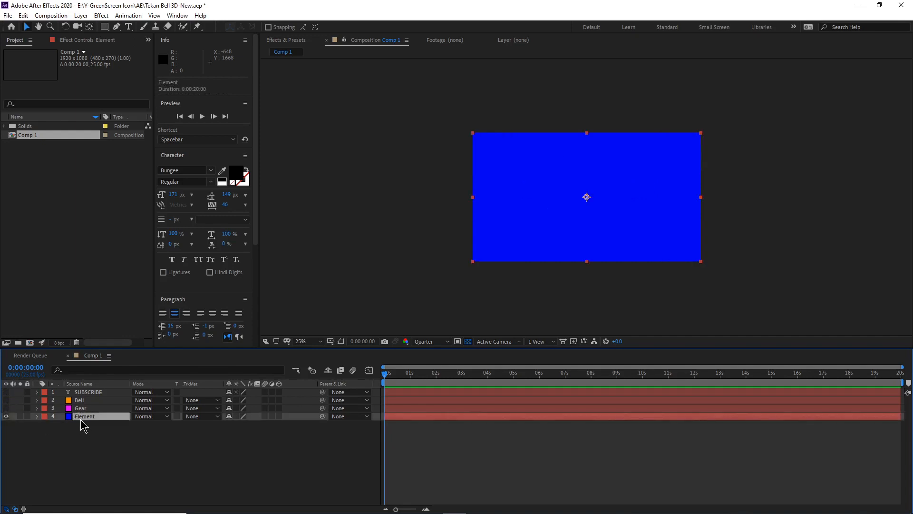
pyautogui.rightClick(86, 421)
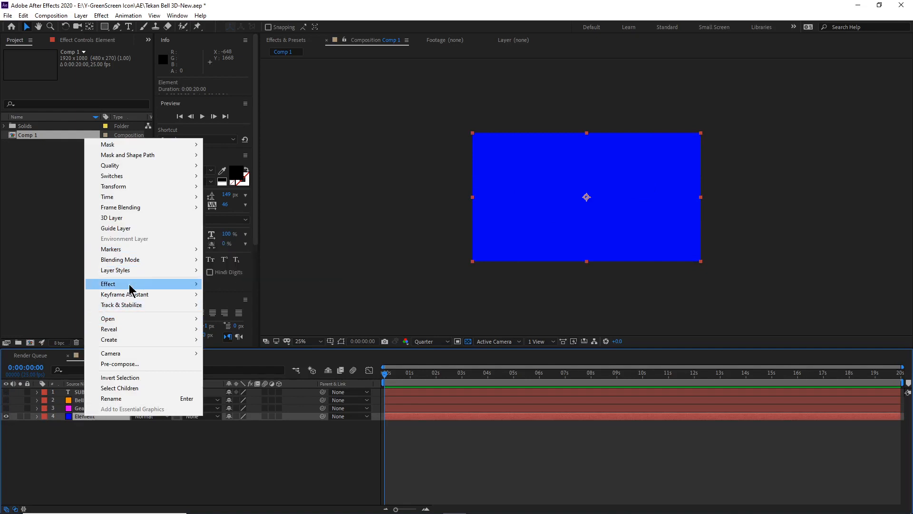
pyautogui.moveTo(131, 287)
pyautogui.moveTo(250, 285)
pyautogui.click(385, 285)
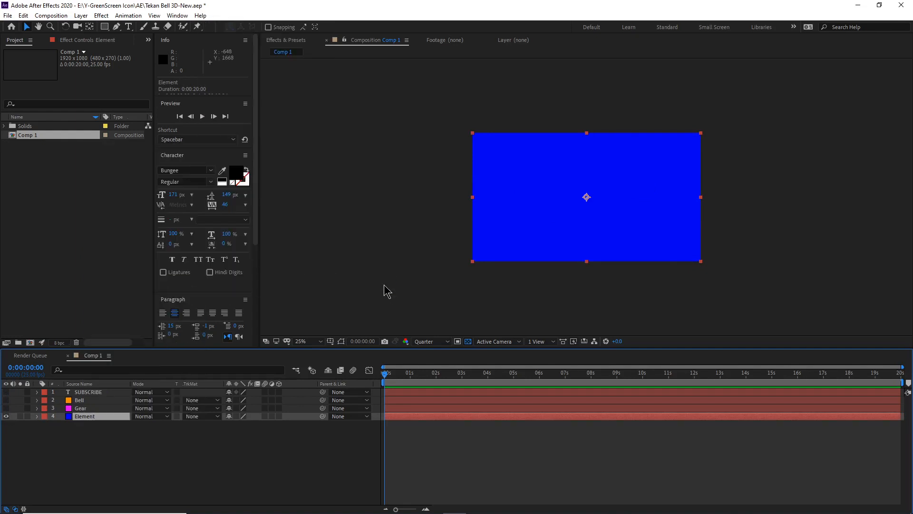
pyautogui.click(21, 164)
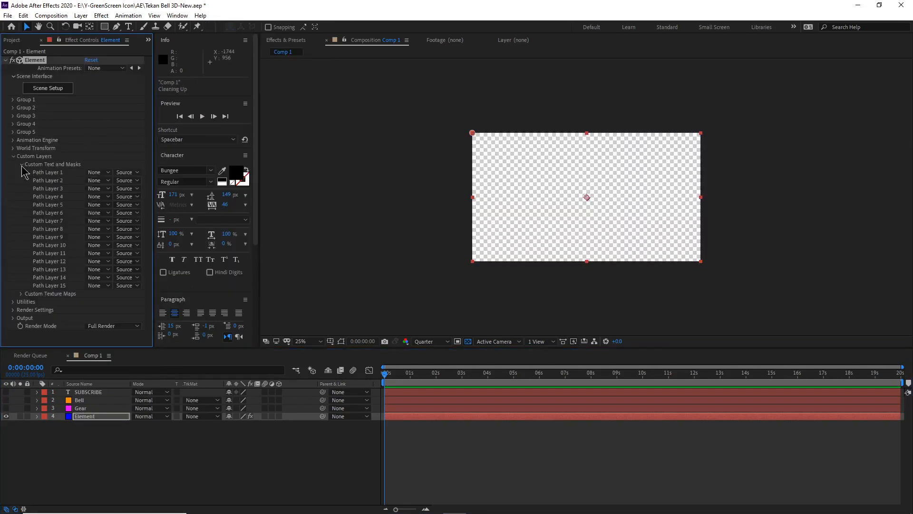
# - Assign the SUBSCRIBE, Bell and Gear layers to Path Layers 1, 2 and 3 of the Element effect
pyautogui.click(98, 172)
pyautogui.click(102, 196)
pyautogui.click(97, 181)
pyautogui.click(102, 218)
pyautogui.click(98, 188)
pyautogui.click(113, 234)
# - Open the Element Scene Setup and create three extrusion models
pyautogui.click(46, 93)
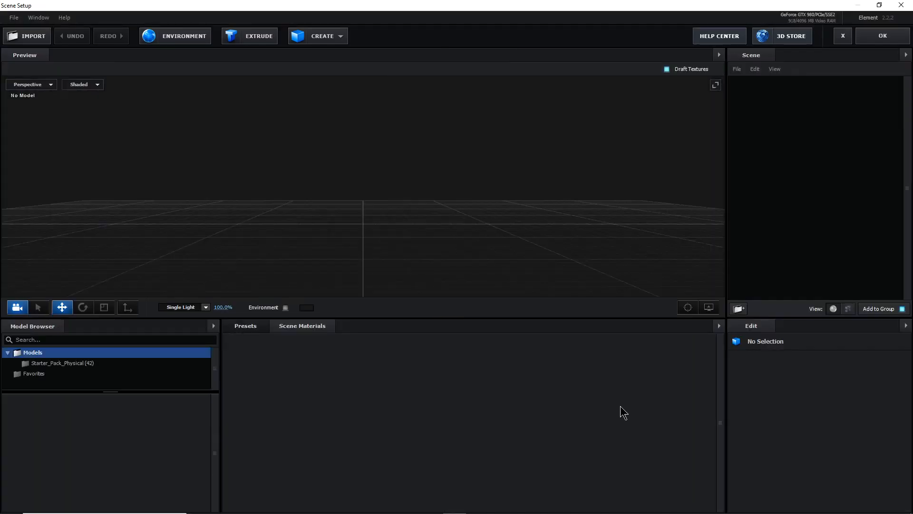
pyautogui.click(251, 38)
pyautogui.click(249, 37)
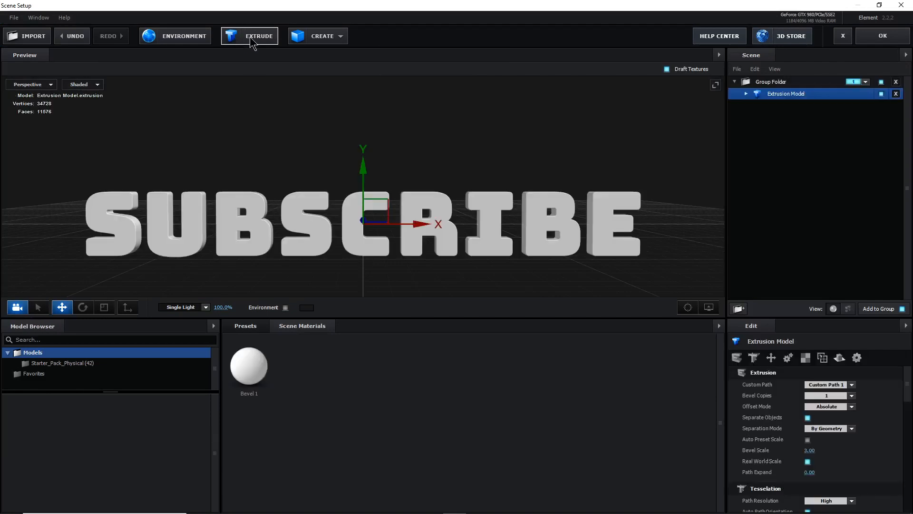
pyautogui.click(249, 37)
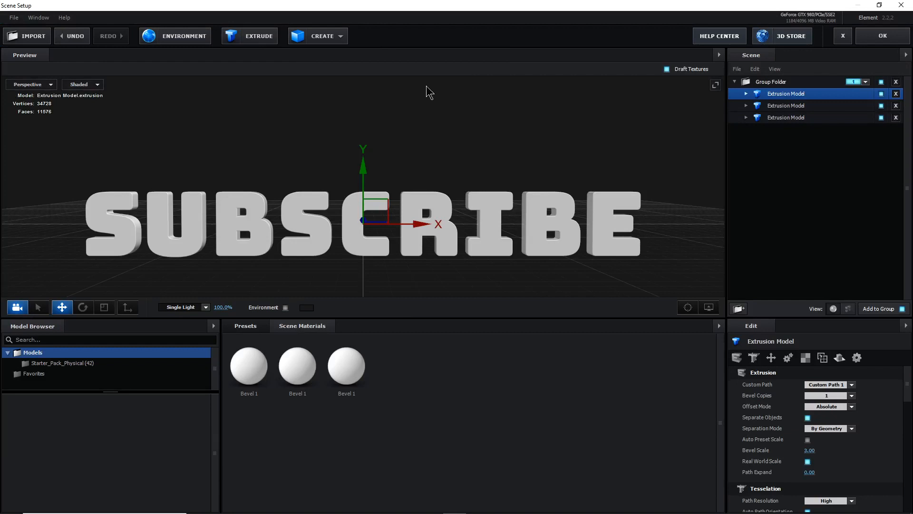
# - Set the second extrusion model to Custom Path 2 and the third to Custom Path 3
pyautogui.click(782, 107)
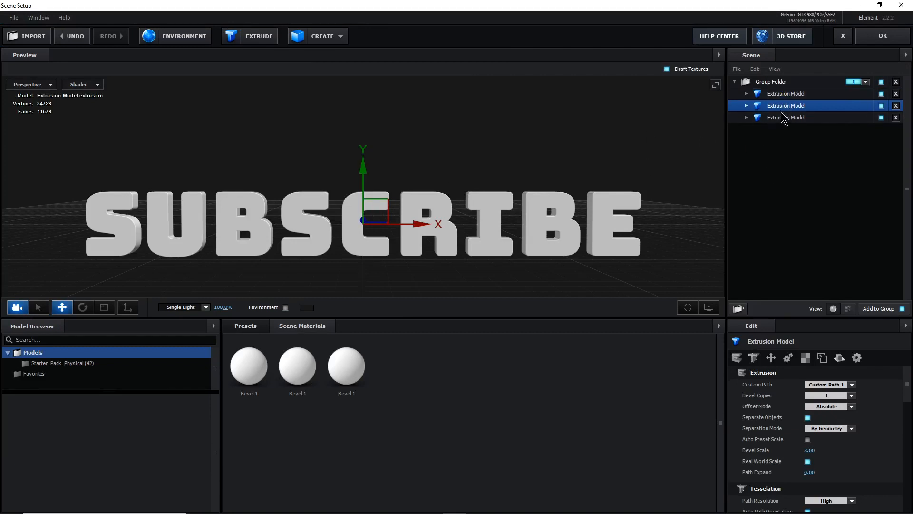
pyautogui.click(784, 119)
pyautogui.click(793, 95)
pyautogui.click(792, 105)
pyautogui.click(838, 386)
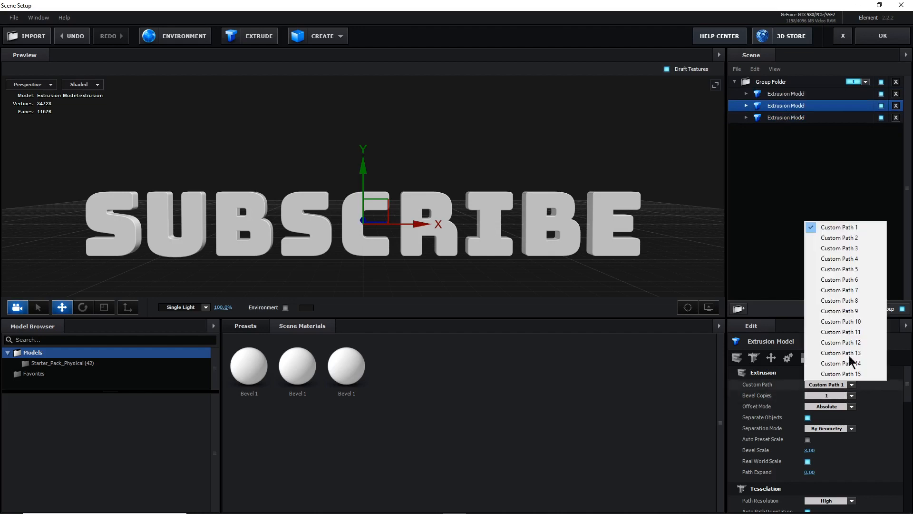
pyautogui.click(815, 241)
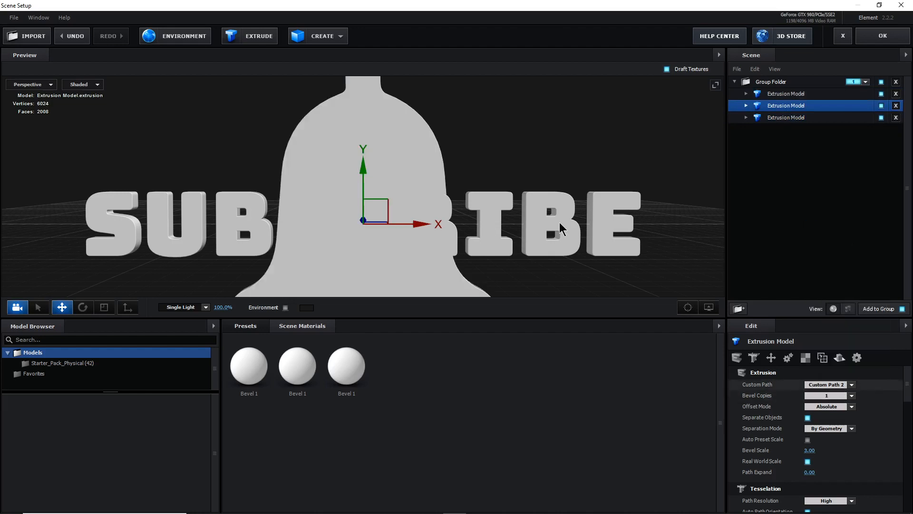
pyautogui.click(783, 118)
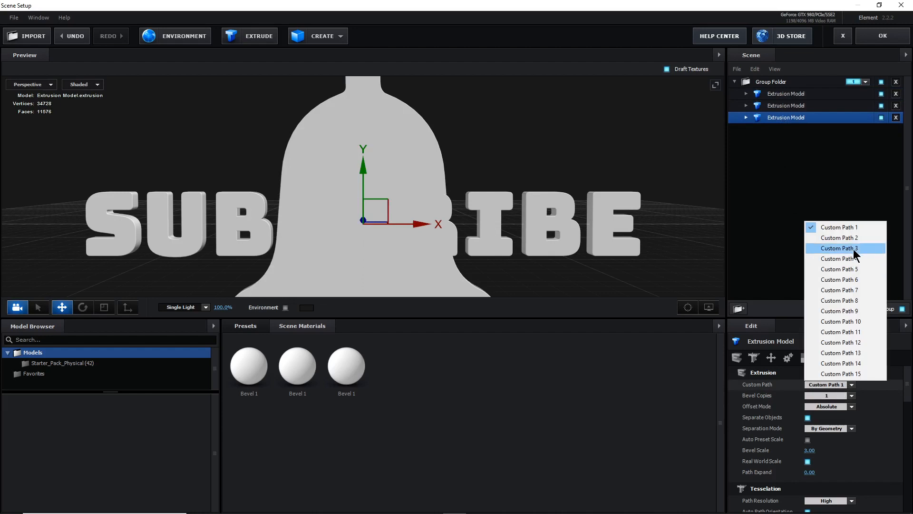
pyautogui.click(854, 247)
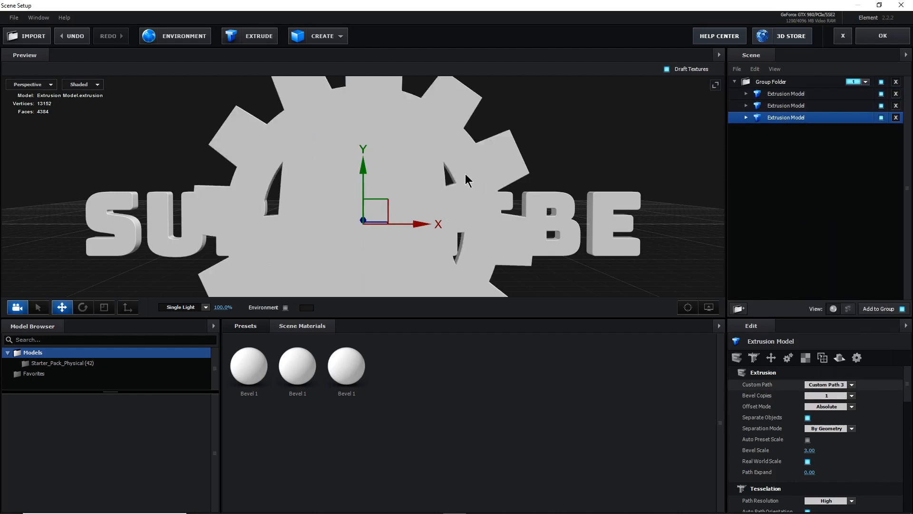
# - Rename the first extrusion model, made from the text path, as Subscribe
pyautogui.scroll(-5, 525, 159)
pyautogui.moveTo(526, 159); pyautogui.dragTo(274, 192)
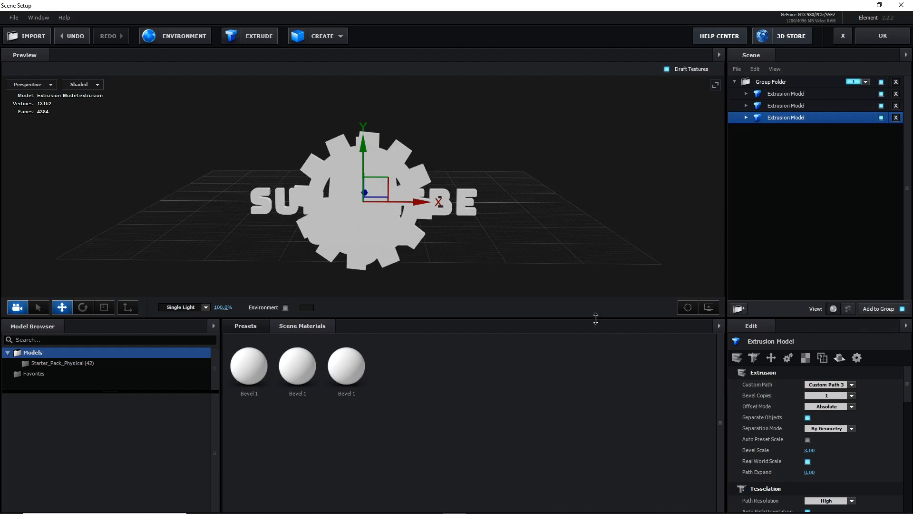
pyautogui.click(785, 94)
pyautogui.rightClick(787, 96)
pyautogui.click(813, 161)
pyautogui.write('Subscribe')
pyautogui.press('Return')
# - Rename the second extrusion model as Bell and the third as Gear
pyautogui.click(818, 106)
pyautogui.rightClick(786, 105)
pyautogui.click(812, 174)
pyautogui.write('Bell')
pyautogui.press('Return')
pyautogui.click(799, 118)
pyautogui.rightClick(799, 119)
pyautogui.click(818, 194)
pyautogui.write('Gear')
pyautogui.press('Return')
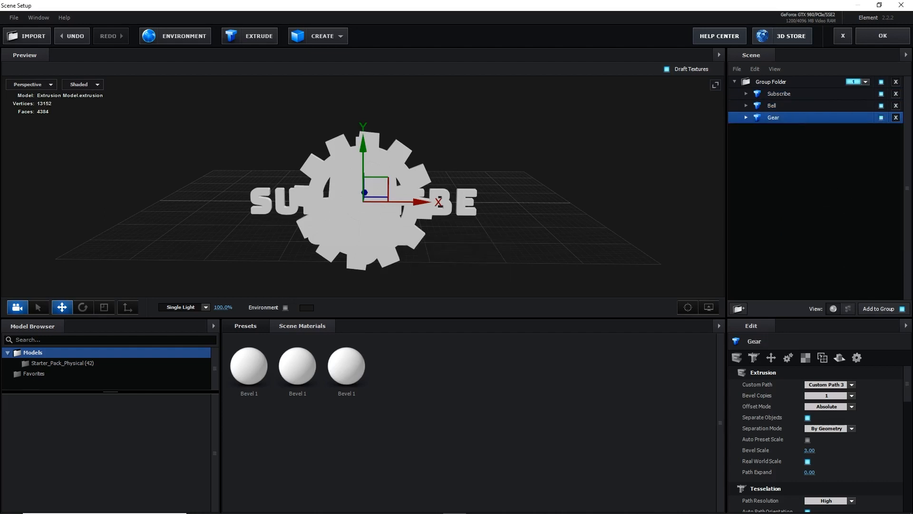
# - Hide the Bell and Gear models in the scene, leaving only Subscribe visible
pyautogui.click(882, 117)
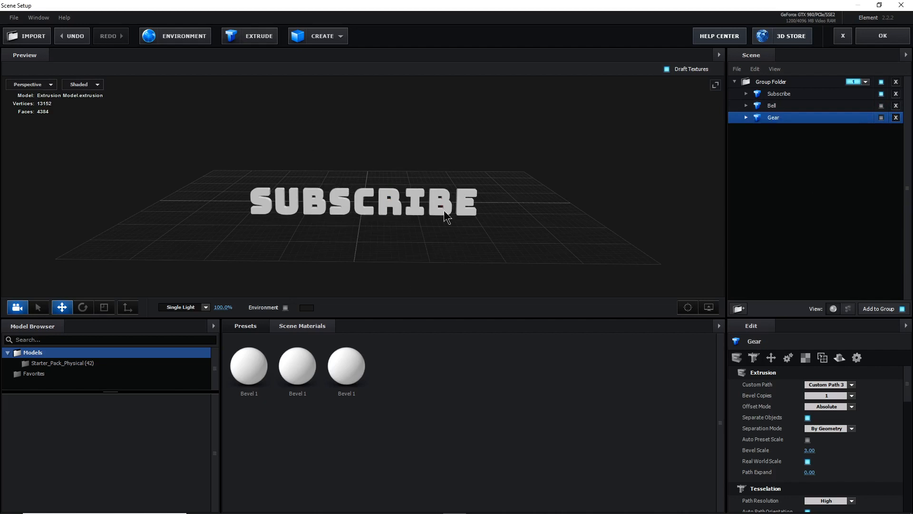
# - Scale up the Subscribe model and set its bevel's Extrude value to 2
pyautogui.click(780, 94)
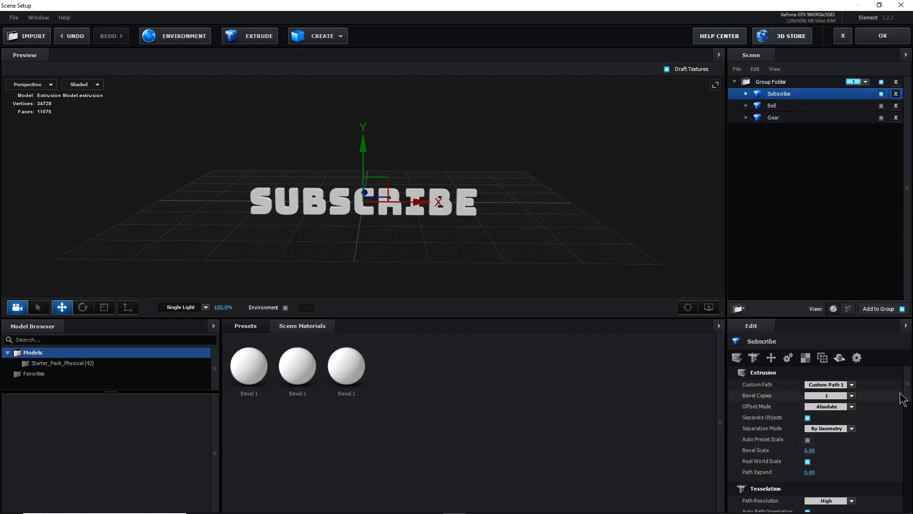
pyautogui.moveTo(907, 397); pyautogui.dragTo(908, 430)
pyautogui.moveTo(835, 430); pyautogui.dragTo(877, 430)
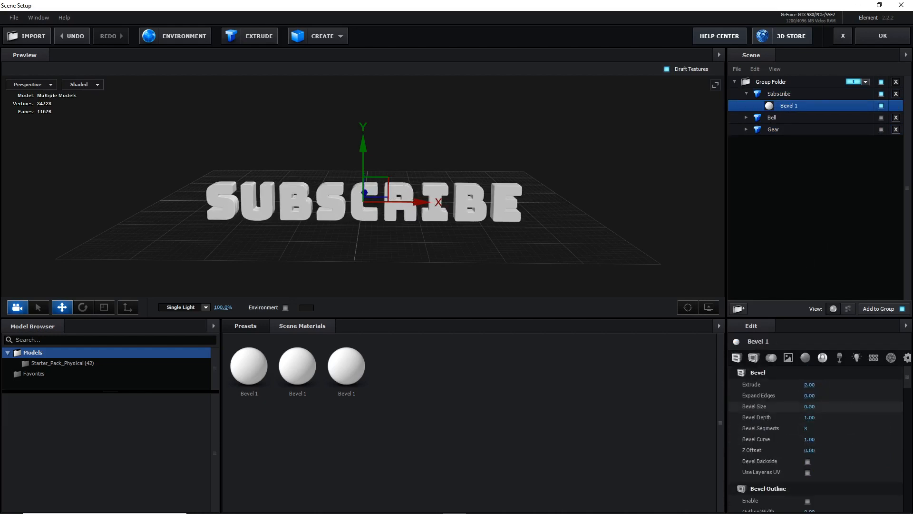
pyautogui.moveTo(381, 286); pyautogui.dragTo(338, 253)
# - Make the Bell model visible and set its bevel's Extrude value to 3
pyautogui.click(780, 118)
pyautogui.click(746, 118)
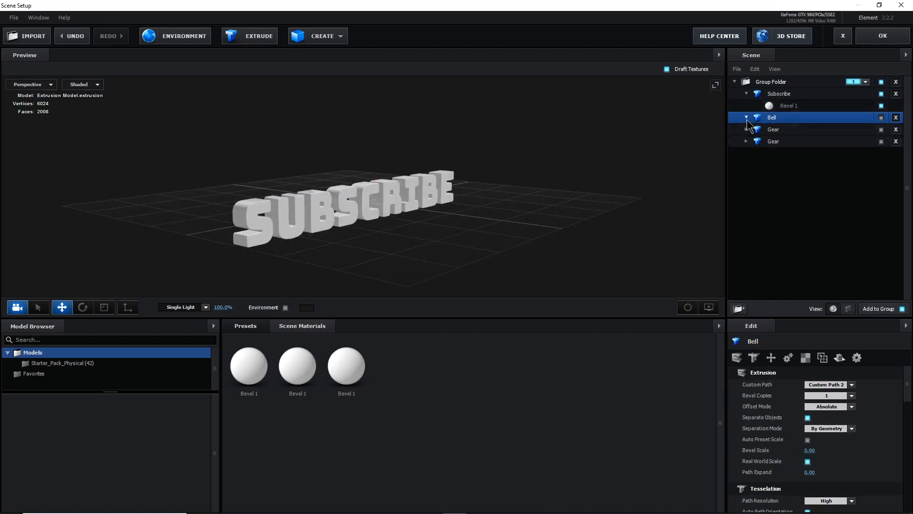
pyautogui.click(790, 131)
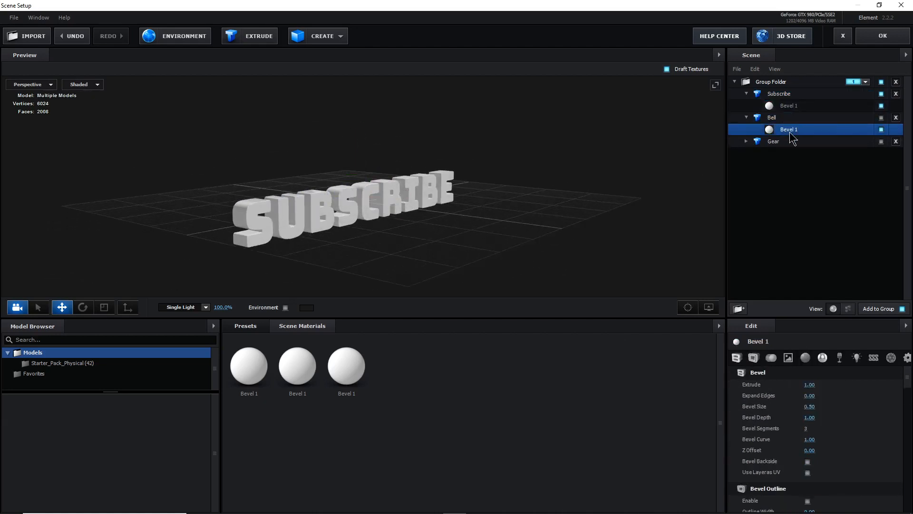
pyautogui.press('Up')
pyautogui.click(881, 118)
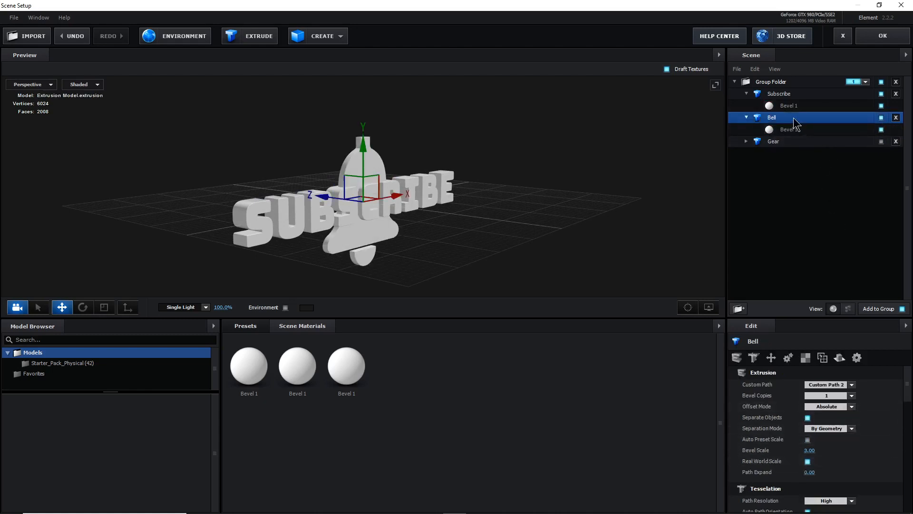
pyautogui.moveTo(909, 397)
pyautogui.mouseDown()
pyautogui.moveTo(912, 455)
pyautogui.moveTo(909, 395)
pyautogui.mouseUp()
pyautogui.click(789, 129)
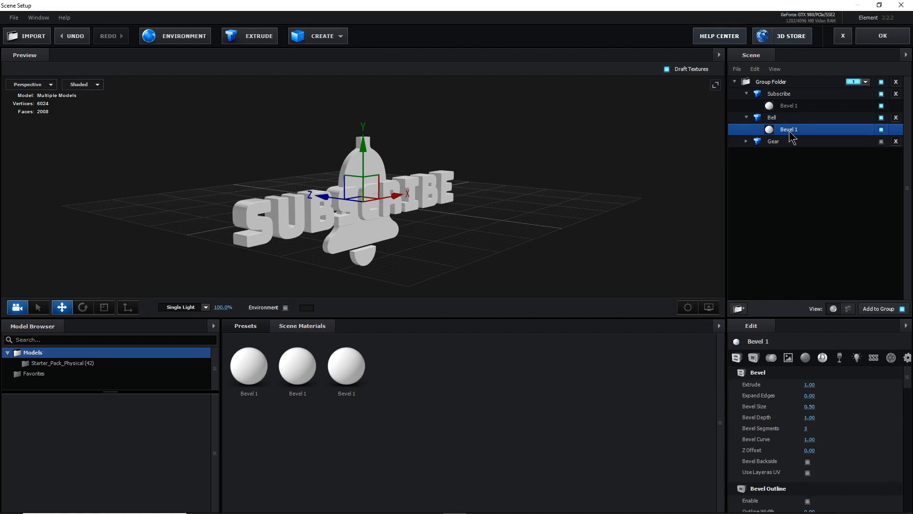
pyautogui.click(809, 384)
pyautogui.write('3')
pyautogui.press('Return')
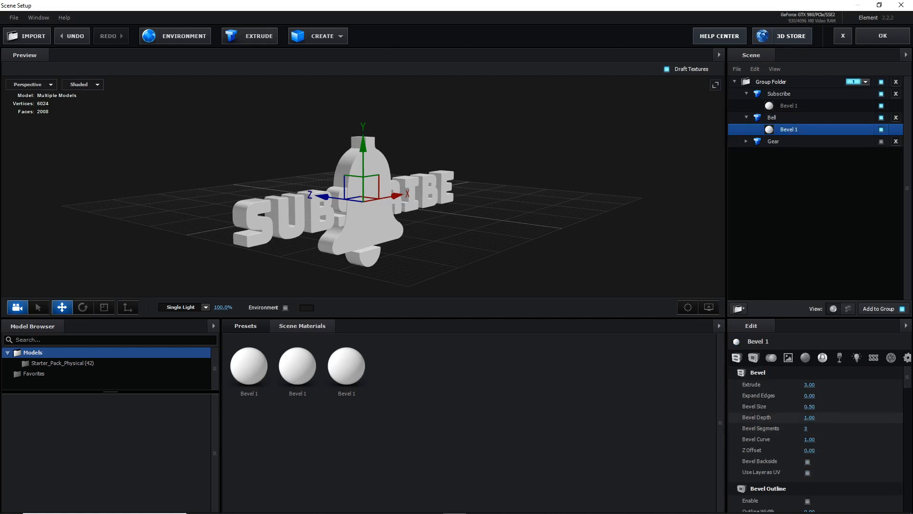
# - Make the Gear model visible and set its bevel's Extrude value to 2.5
pyautogui.click(746, 142)
pyautogui.click(788, 154)
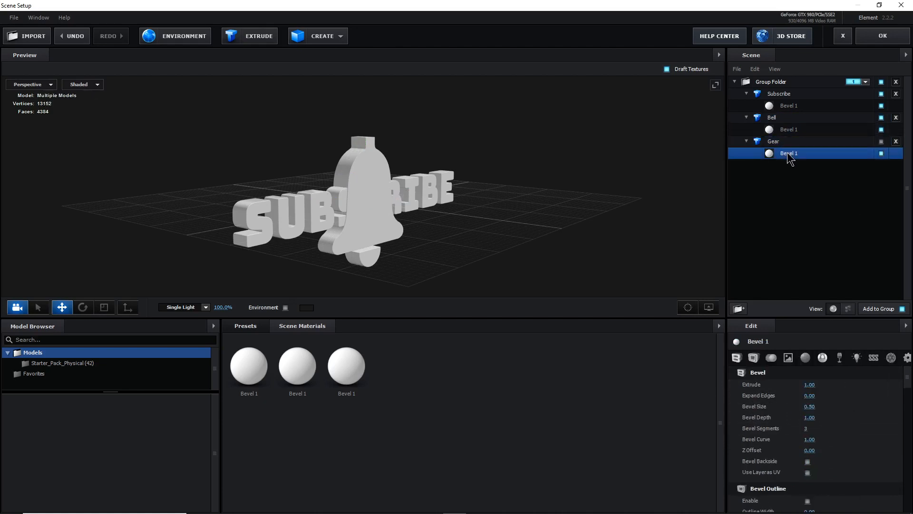
pyautogui.click(814, 386)
pyautogui.write('3')
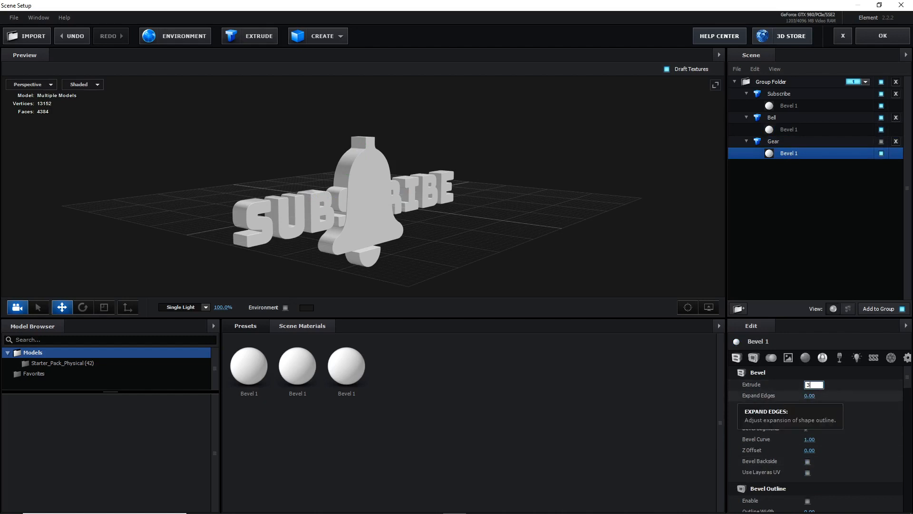
pyautogui.press('BackSpace')
pyautogui.press('Return')
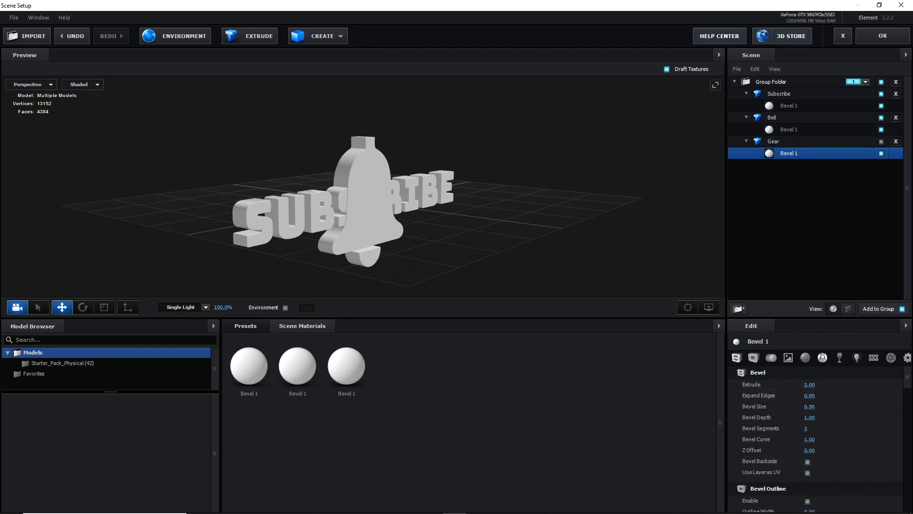
pyautogui.click(881, 142)
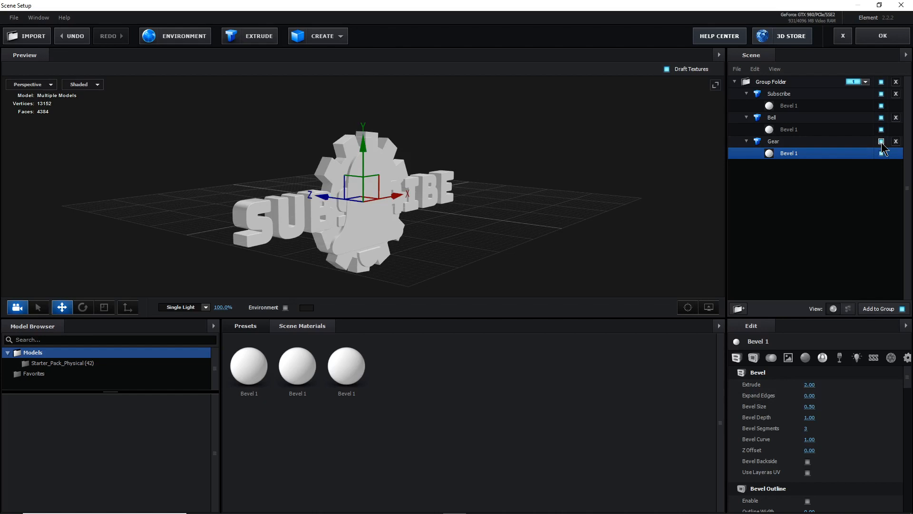
pyautogui.click(810, 384)
pyautogui.write('2.5')
pyautogui.press('Return')
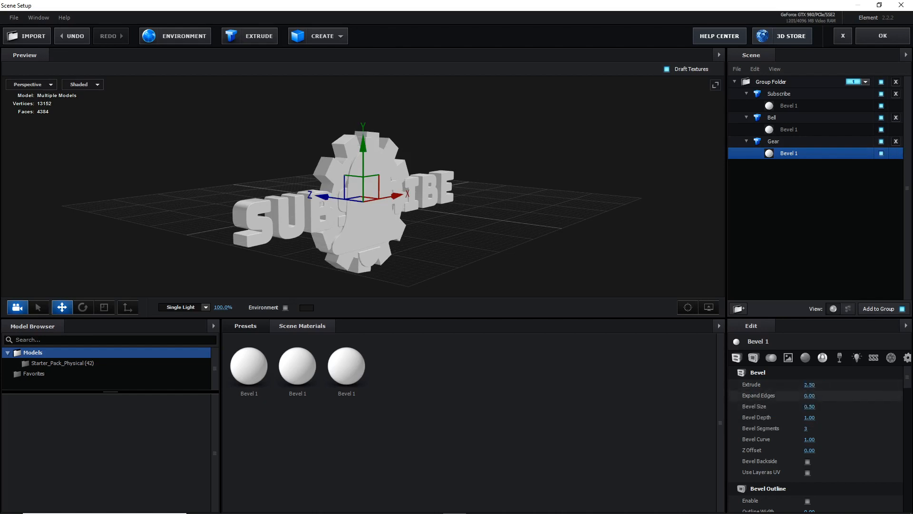
# - Create a box model and scale it non-uniformly to 730% in X and 142.5% in Y
pyautogui.moveTo(439, 168); pyautogui.dragTo(401, 133)
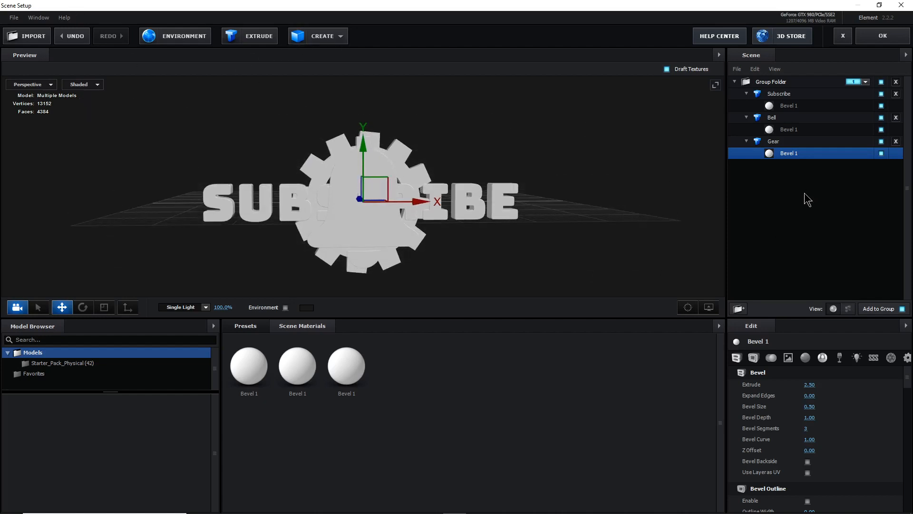
pyautogui.click(315, 36)
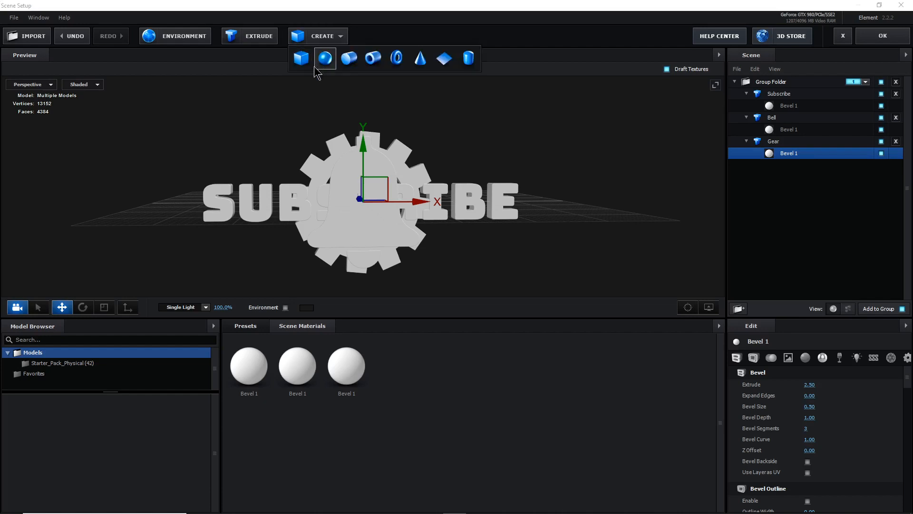
pyautogui.click(324, 57)
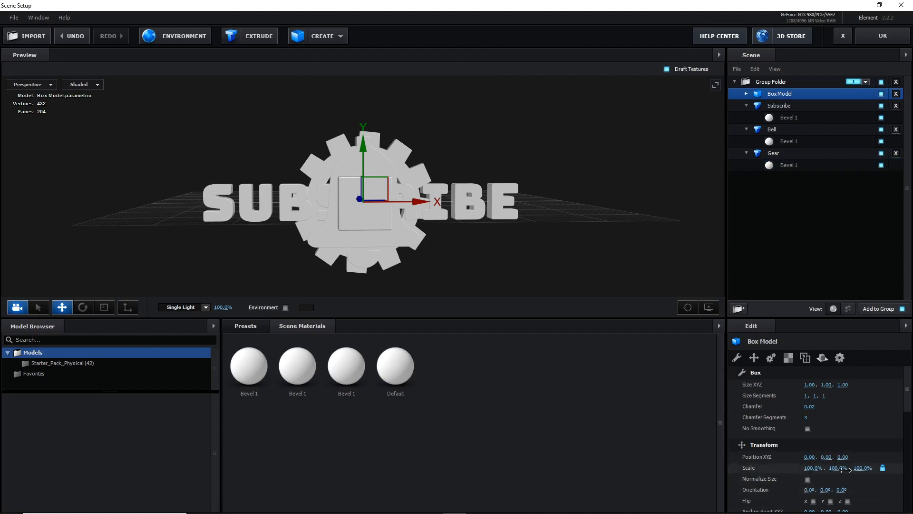
pyautogui.moveTo(833, 470); pyautogui.dragTo(872, 469)
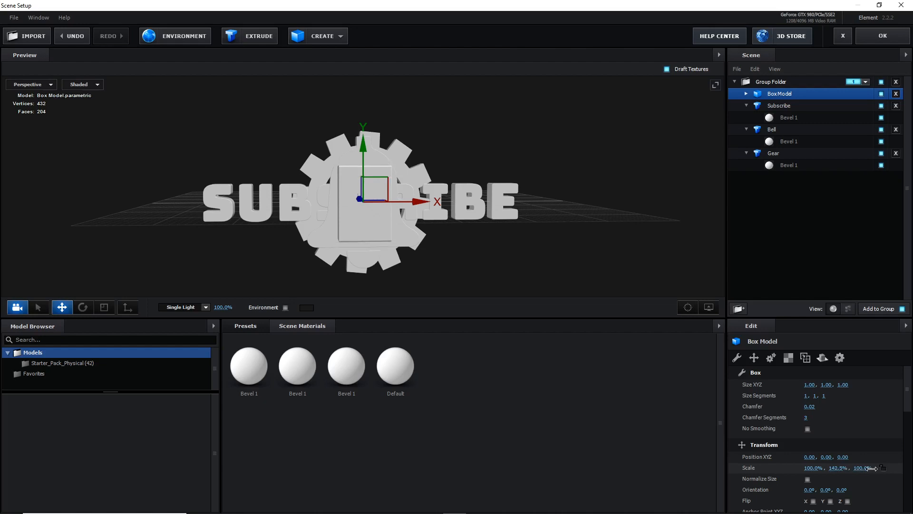
pyautogui.moveTo(805, 468); pyautogui.dragTo(862, 468)
pyautogui.moveTo(233, 157); pyautogui.dragTo(197, 146)
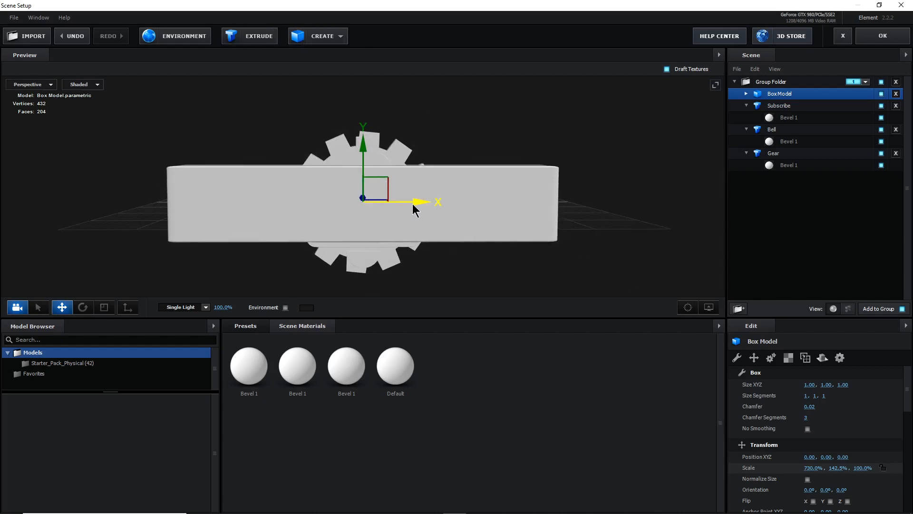
# - Duplicate the box, move the copy to 1.32 in X and scale it to 886%, 208.5% and 50% in X, Y and Z
pyautogui.moveTo(412, 204); pyautogui.dragTo(432, 206)
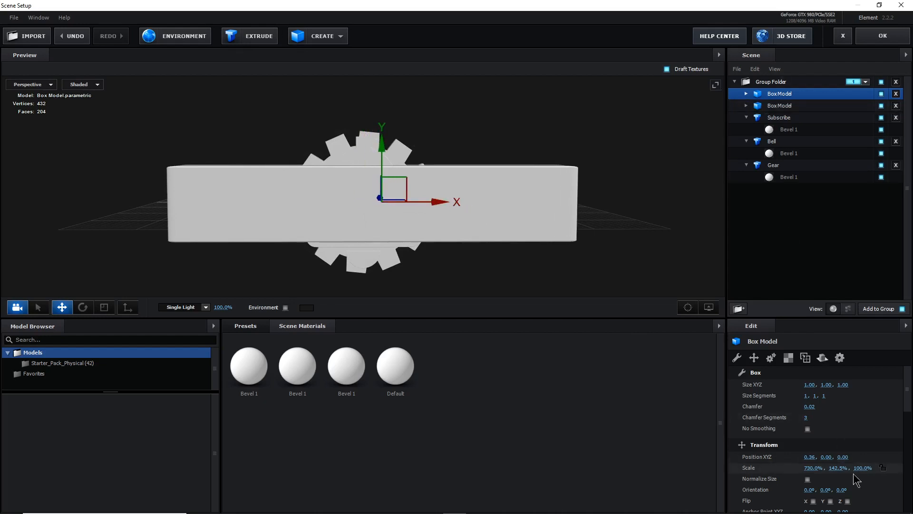
pyautogui.moveTo(838, 470)
pyautogui.mouseDown()
pyautogui.moveTo(856, 468)
pyautogui.moveTo(840, 469)
pyautogui.mouseUp()
pyautogui.moveTo(328, 196); pyautogui.dragTo(384, 199)
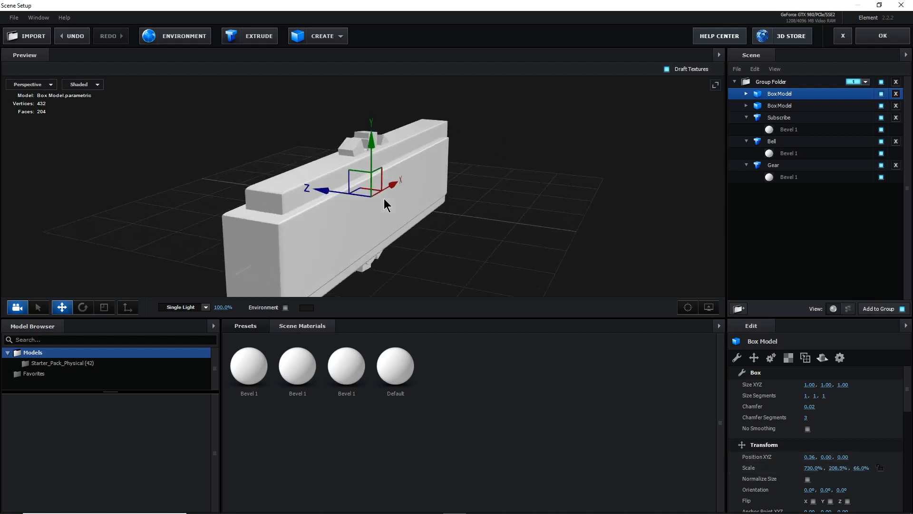
pyautogui.moveTo(862, 469); pyautogui.dragTo(841, 468)
pyautogui.moveTo(544, 179); pyautogui.dragTo(492, 165)
pyautogui.moveTo(443, 210); pyautogui.dragTo(494, 210)
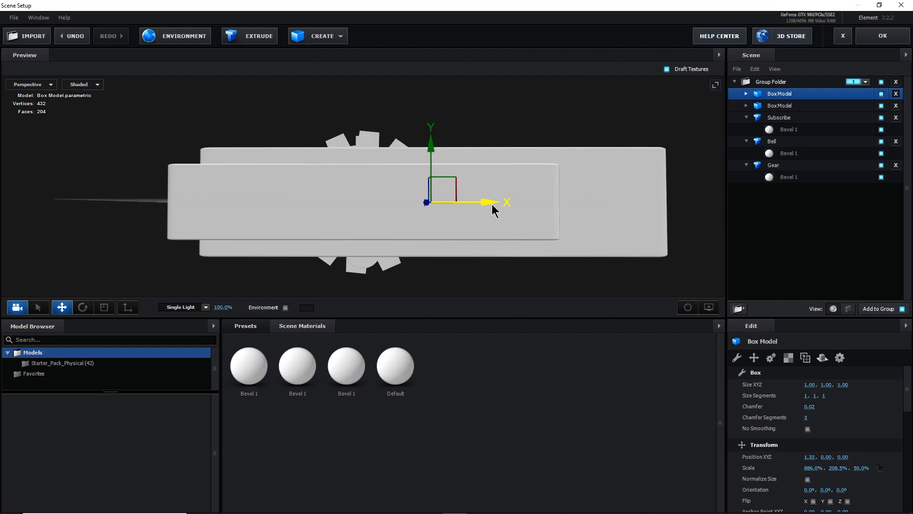
# - Reduce the duplicate box's scale to 838.5% in X and 187.5% in Y, and move it to 1.59 in X
pyautogui.moveTo(862, 468); pyautogui.dragTo(815, 470)
pyautogui.hotkey('ctrl', 'z')
pyautogui.moveTo(493, 205); pyautogui.dragTo(507, 207)
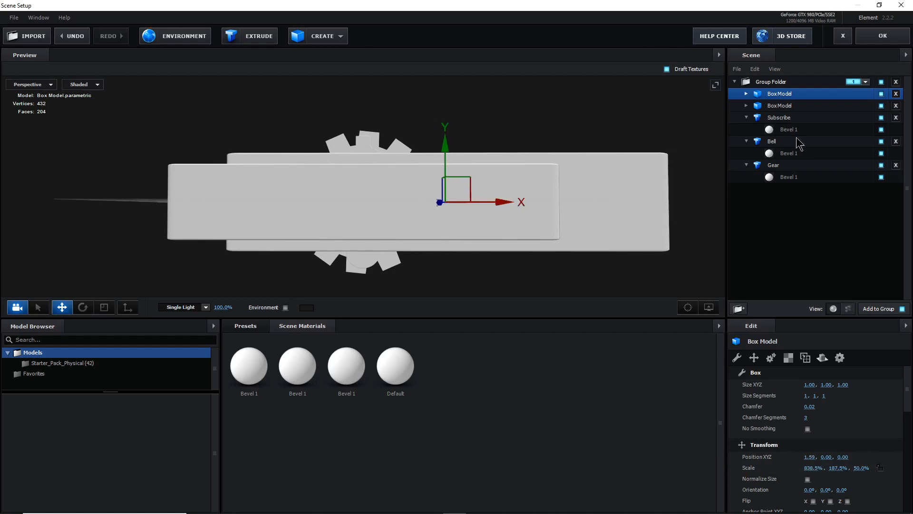
# - Move the Subscribe, Bell and Gear models out of the group folder to the scene's top level
pyautogui.click(786, 107)
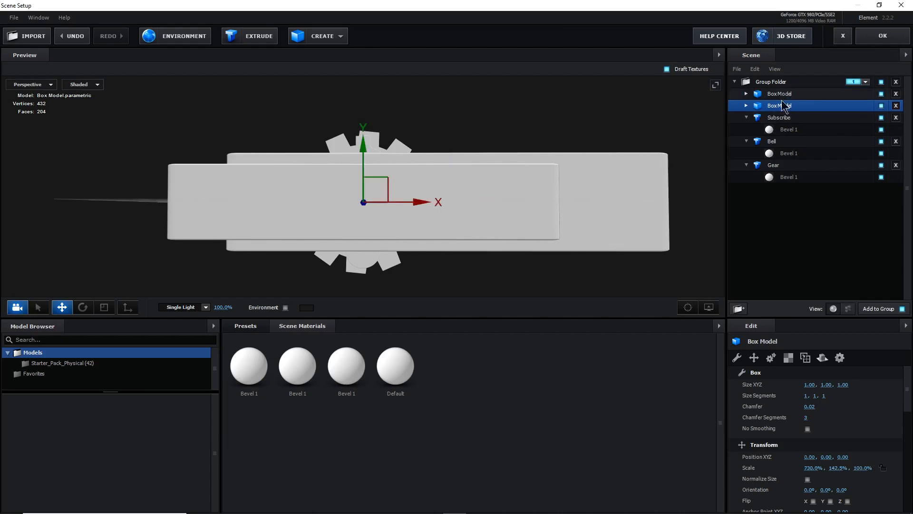
pyautogui.click(780, 120)
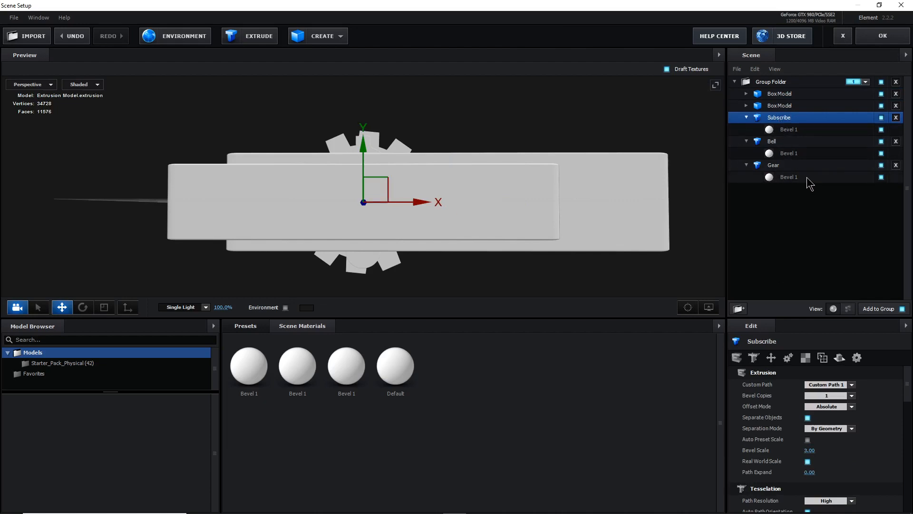
pyautogui.keyDown('ctrl'); pyautogui.click(785, 165); pyautogui.keyUp('ctrl')
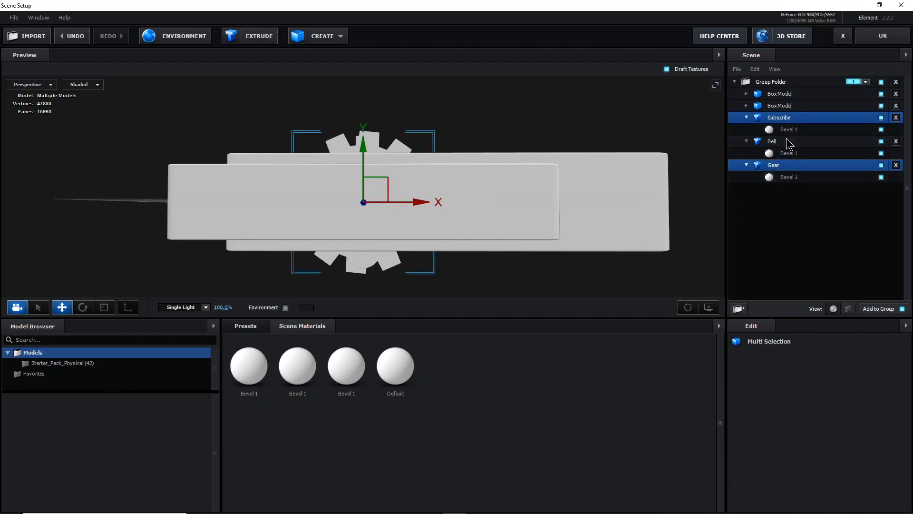
pyautogui.keyDown('ctrl'); pyautogui.click(788, 141); pyautogui.keyUp('ctrl')
pyautogui.moveTo(778, 120); pyautogui.dragTo(783, 183)
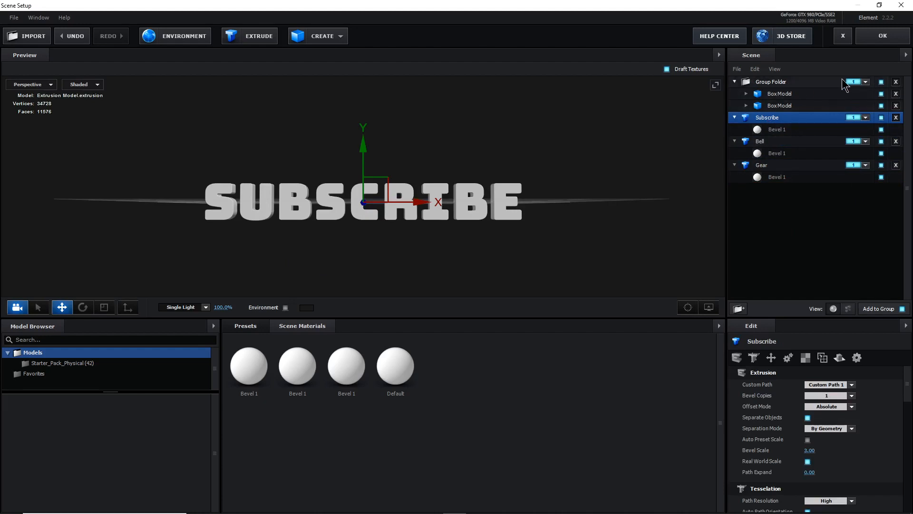
# - Collapse the group folder holding the boxes and assign the Subscribe model to group 2
pyautogui.click(861, 82)
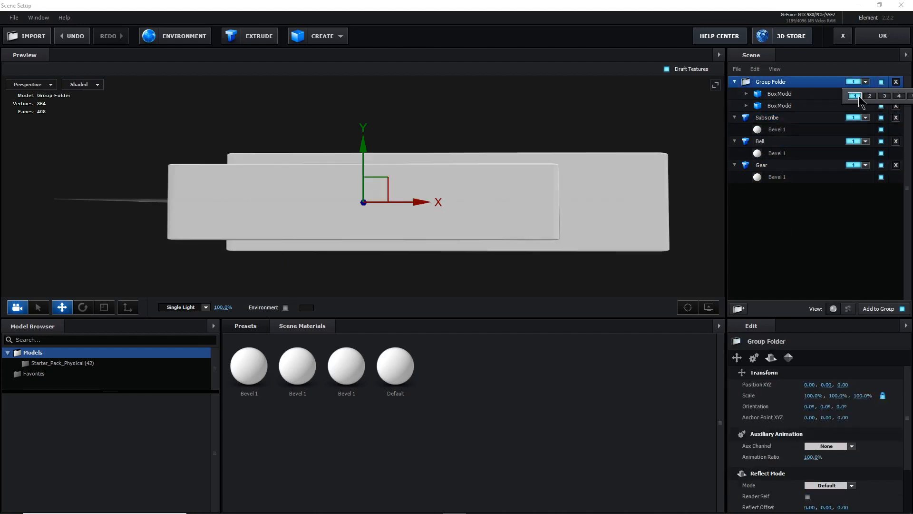
pyautogui.click(735, 82)
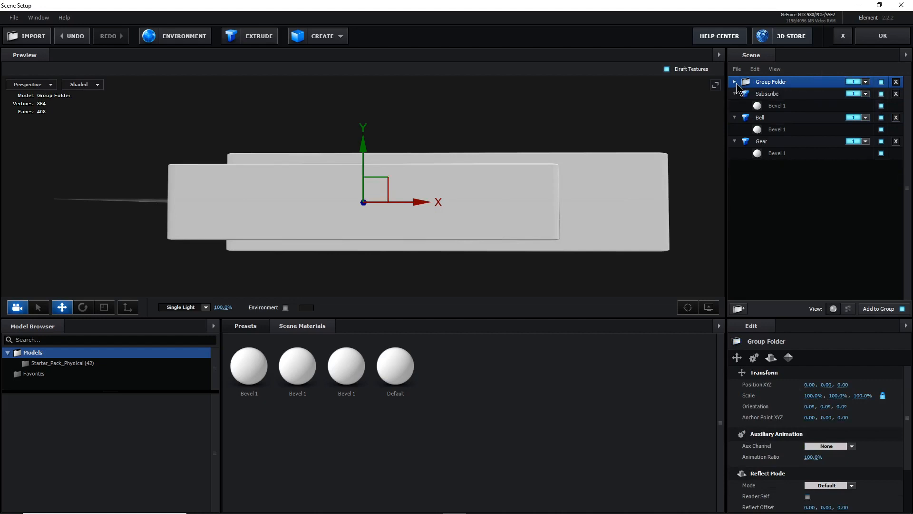
pyautogui.click(777, 97)
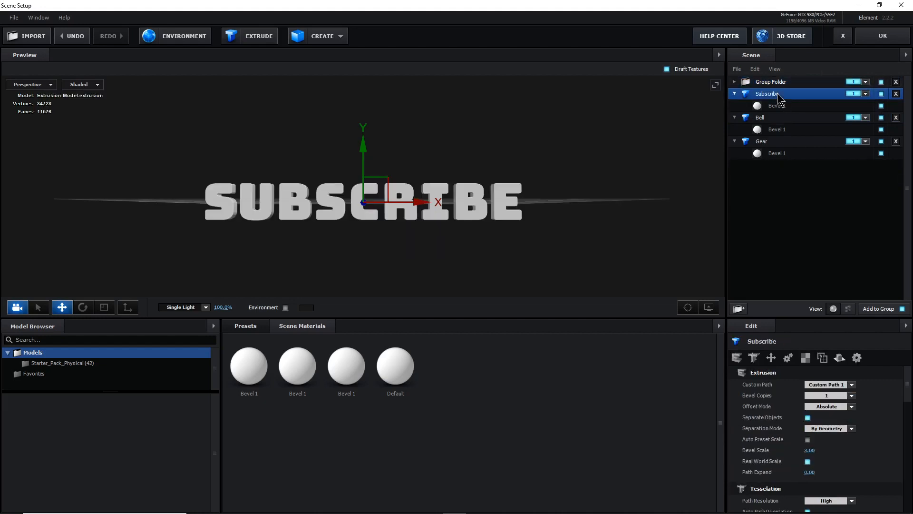
pyautogui.click(866, 95)
pyautogui.click(870, 108)
# - Assign the Bell model to group 3 and the Gear model to group 4, and apply the scene setup
pyautogui.click(778, 119)
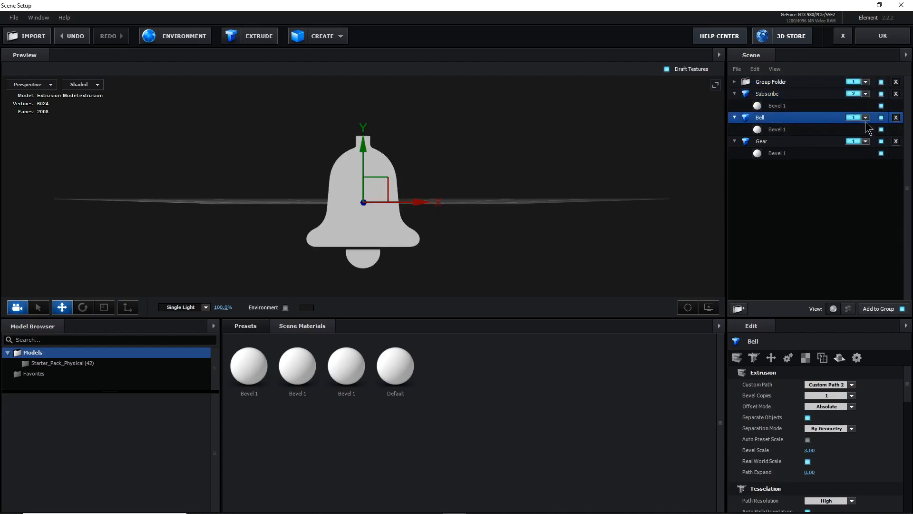
pyautogui.click(866, 118)
pyautogui.click(879, 133)
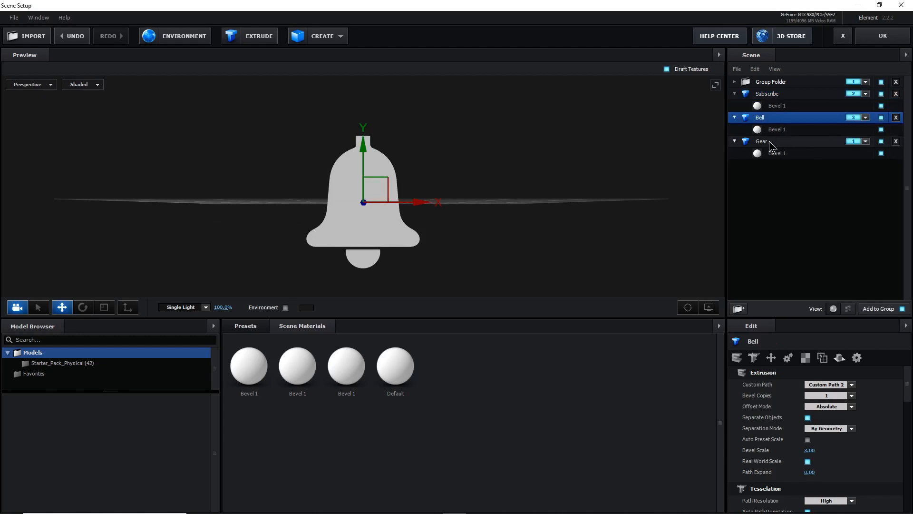
pyautogui.click(770, 142)
pyautogui.click(866, 142)
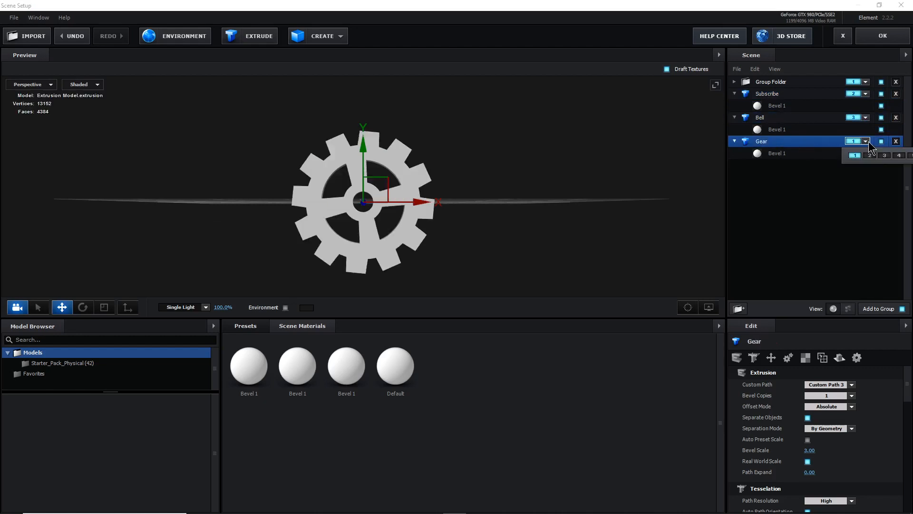
pyautogui.click(899, 156)
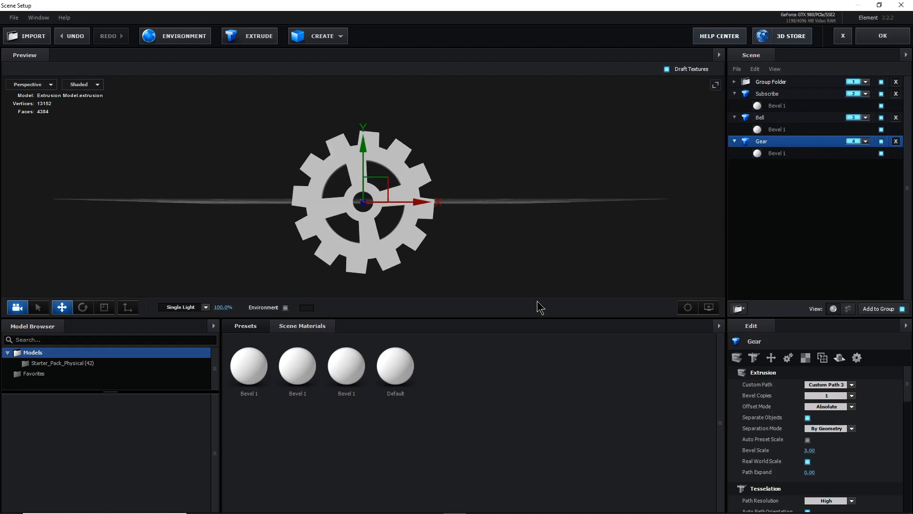
pyautogui.moveTo(503, 163); pyautogui.dragTo(514, 177)
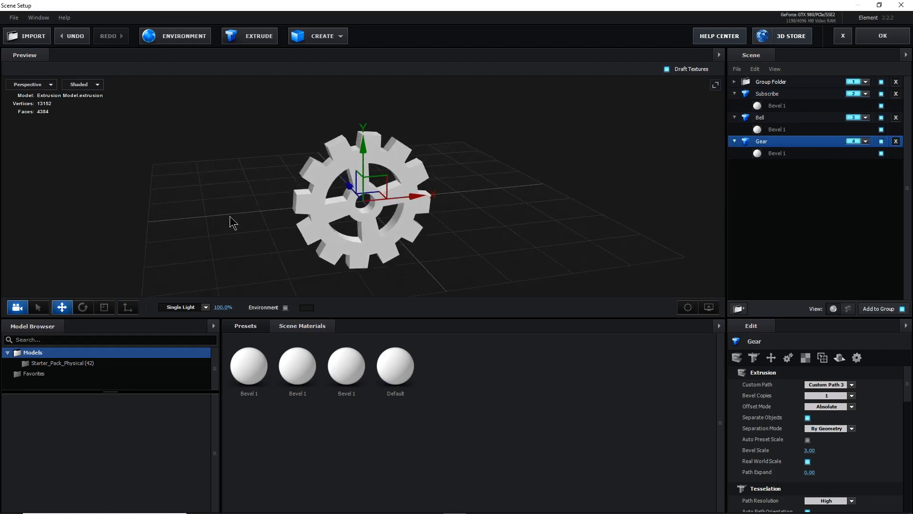
pyautogui.click(886, 38)
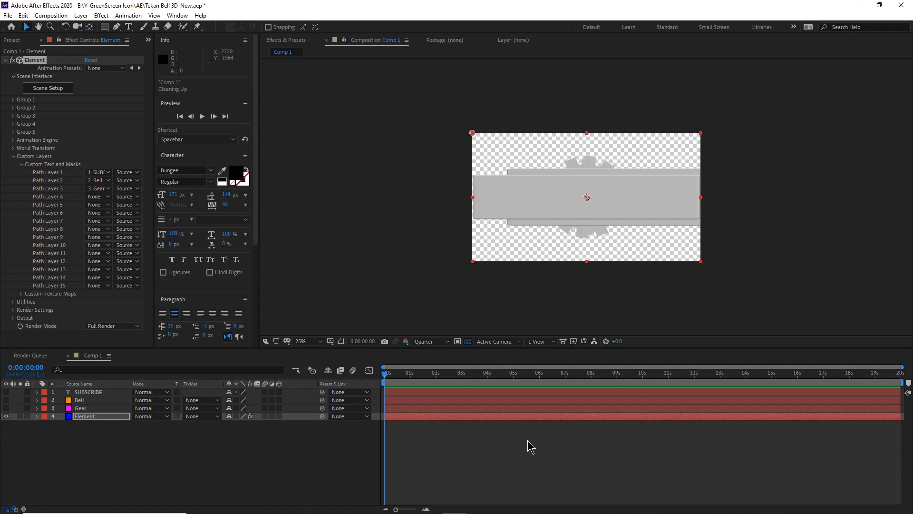
# - Add a two-node camera to the composition using the 20mm preset
pyautogui.rightClick(172, 448)
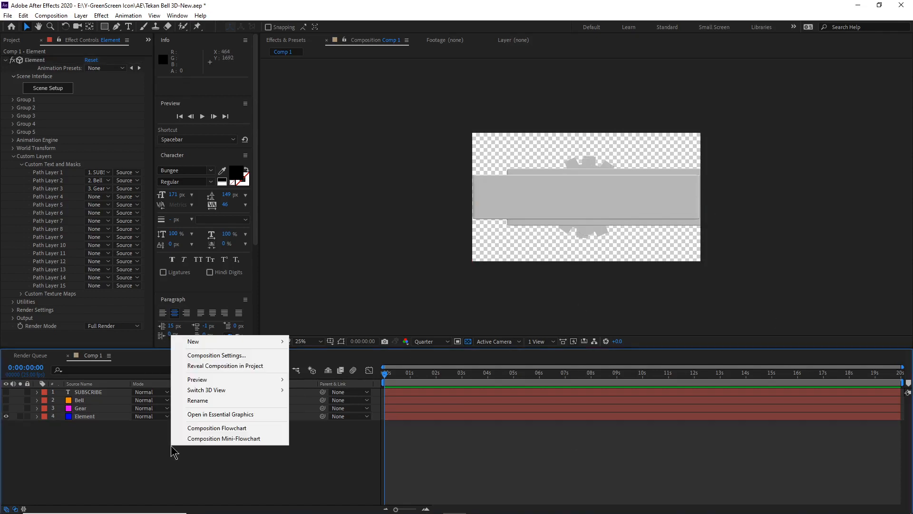
pyautogui.moveTo(205, 342)
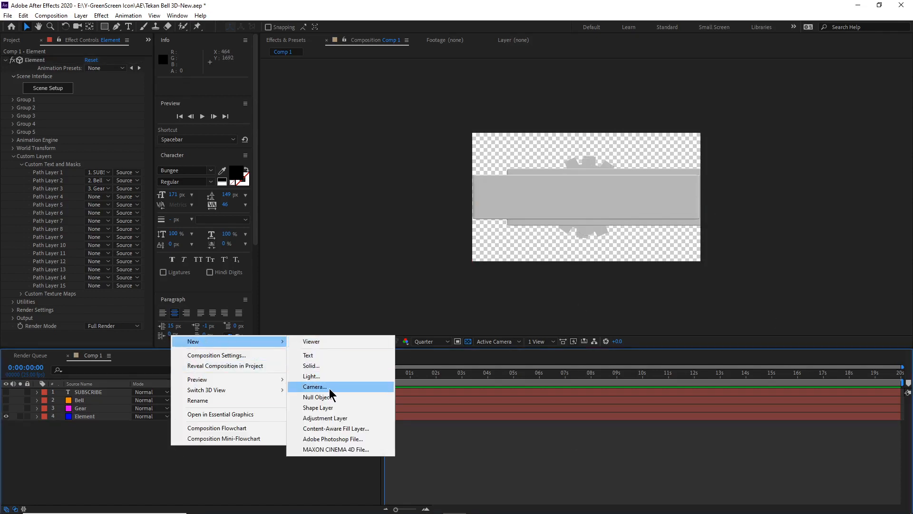
pyautogui.click(315, 387)
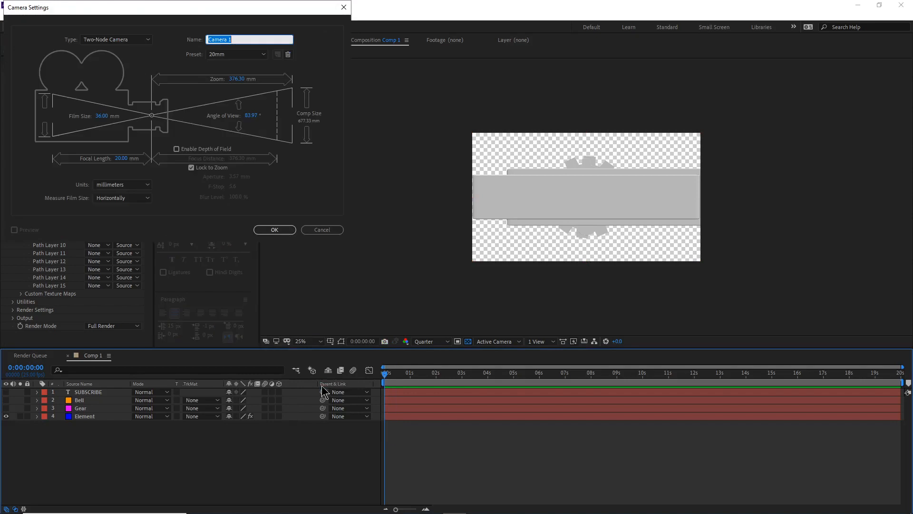
pyautogui.click(226, 56)
pyautogui.click(227, 92)
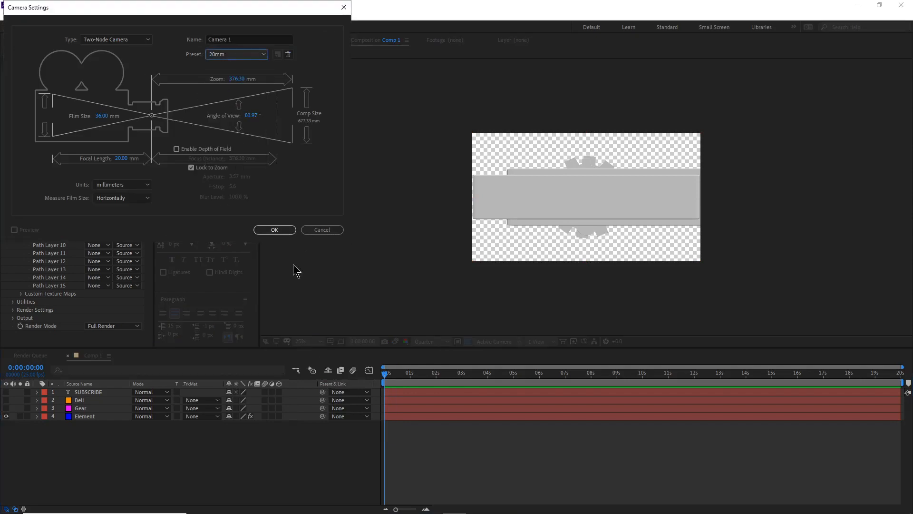
pyautogui.click(292, 231)
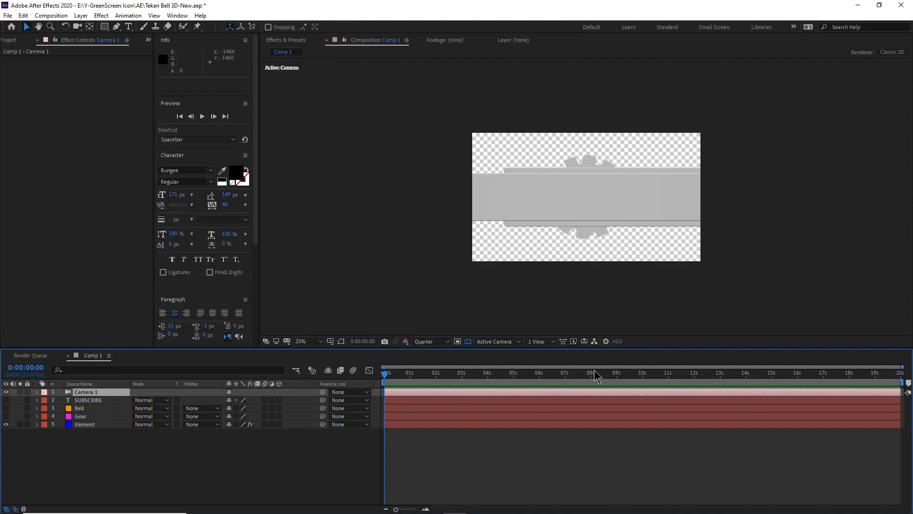
# - Switch the viewer to the Top view and pull the camera back to a Z position of -1538.7
pyautogui.click(545, 343)
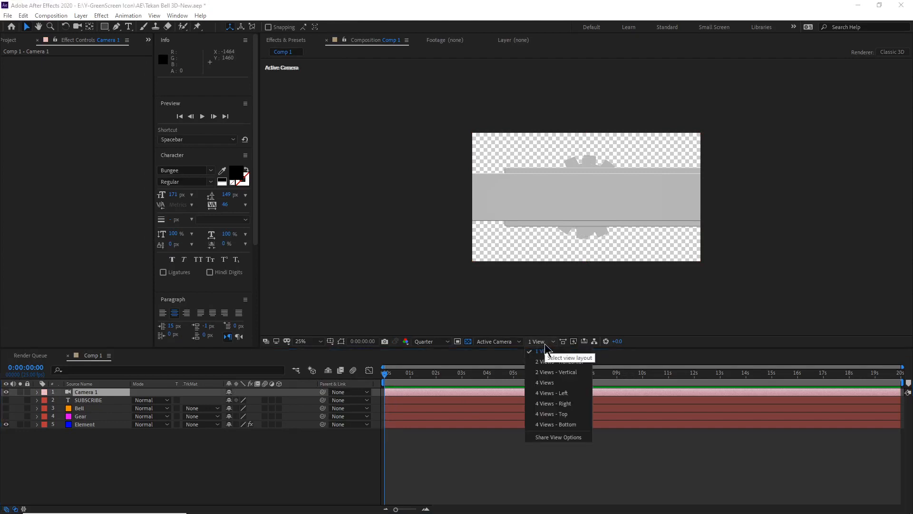
pyautogui.click(504, 341)
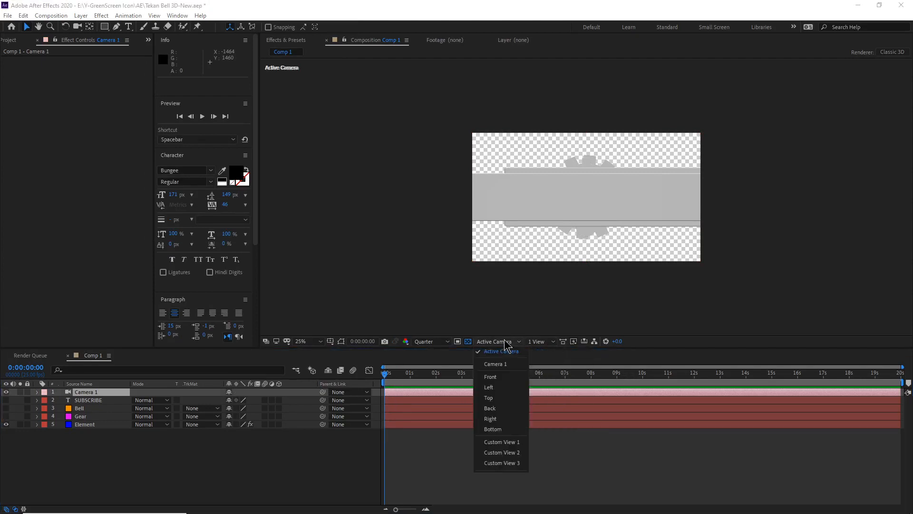
pyautogui.click(502, 398)
pyautogui.moveTo(586, 327); pyautogui.dragTo(594, 355)
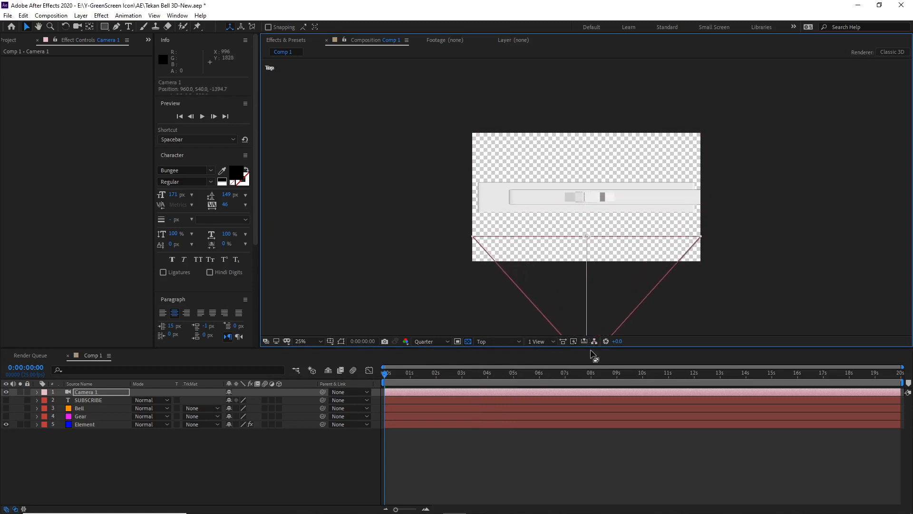
pyautogui.press(',')
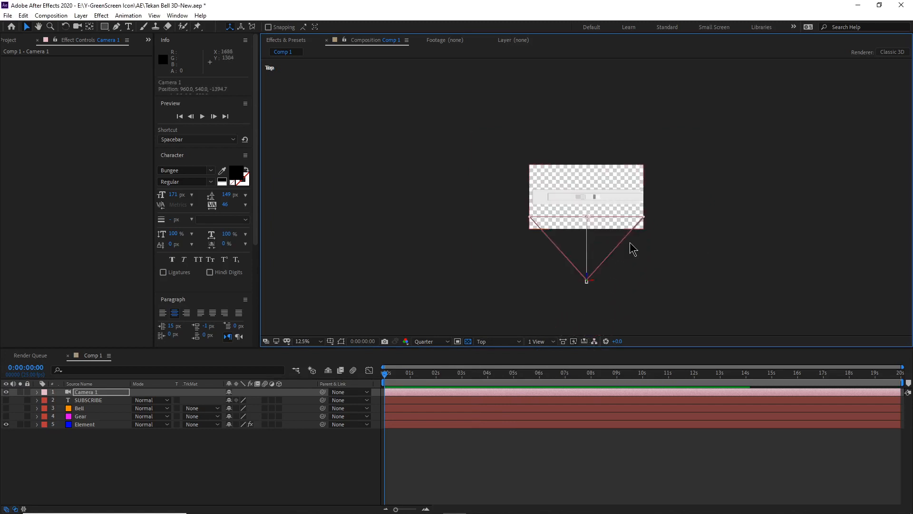
pyautogui.moveTo(588, 280); pyautogui.dragTo(588, 288)
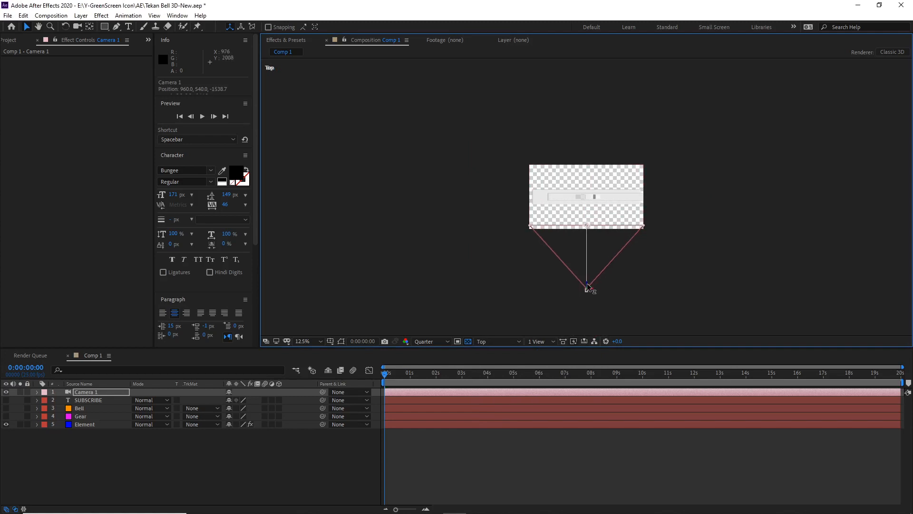
# - Split the viewer into two side-by-side views, one showing Top and the other showing Active Camera
pyautogui.click(544, 342)
pyautogui.click(547, 371)
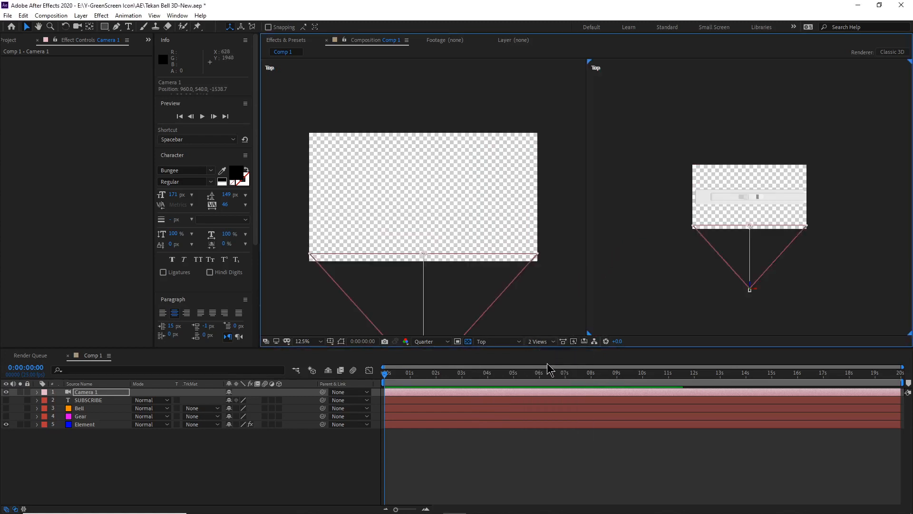
pyautogui.click(619, 123)
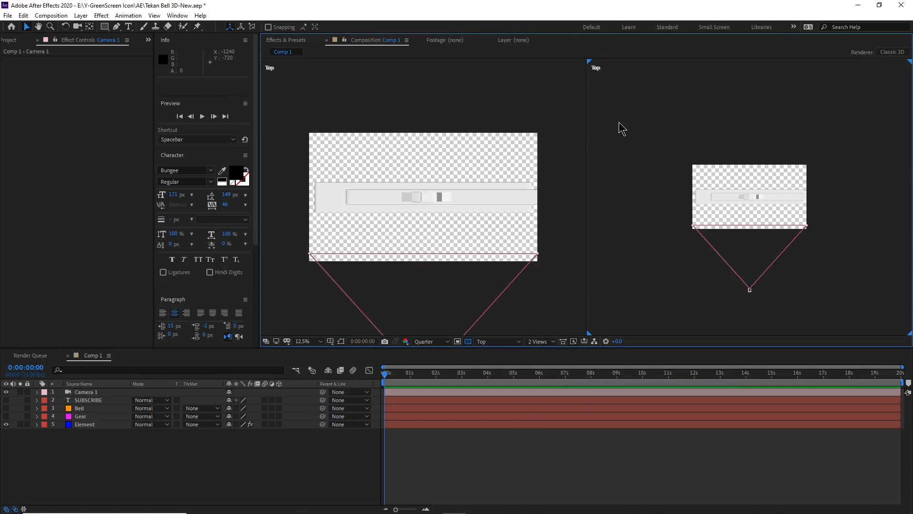
pyautogui.rightClick(620, 124)
pyautogui.click(410, 95)
pyautogui.click(617, 138)
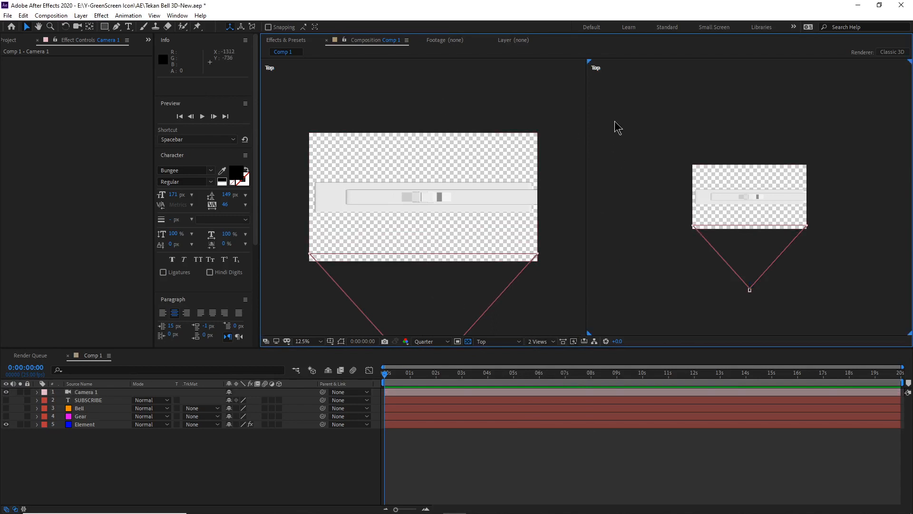
pyautogui.click(495, 342)
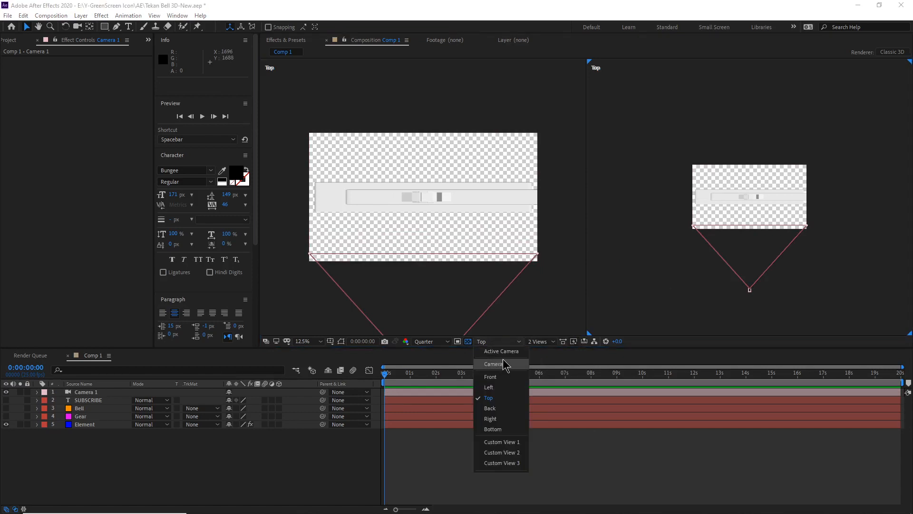
pyautogui.click(500, 351)
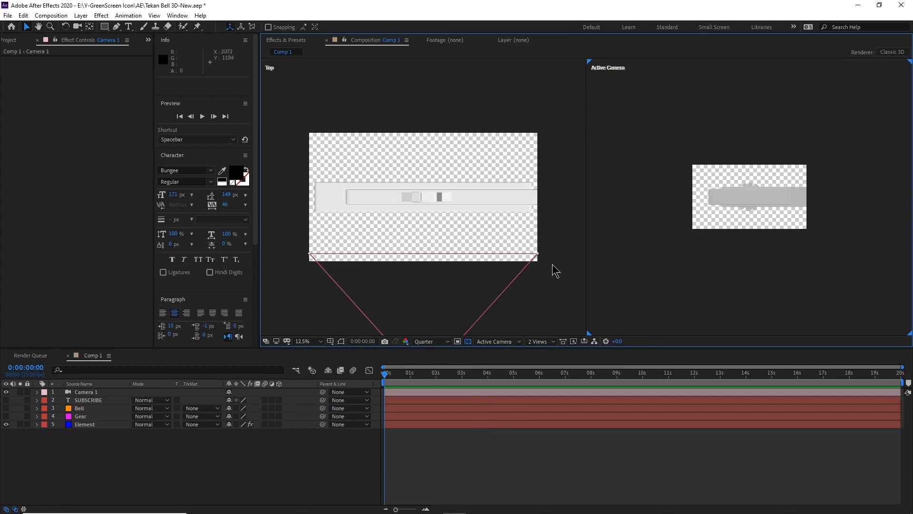
# - Pull the camera farther back in the Top view to a Z position of -1802.7
pyautogui.scroll(-3, 541, 271)
pyautogui.scroll(1, 452, 264)
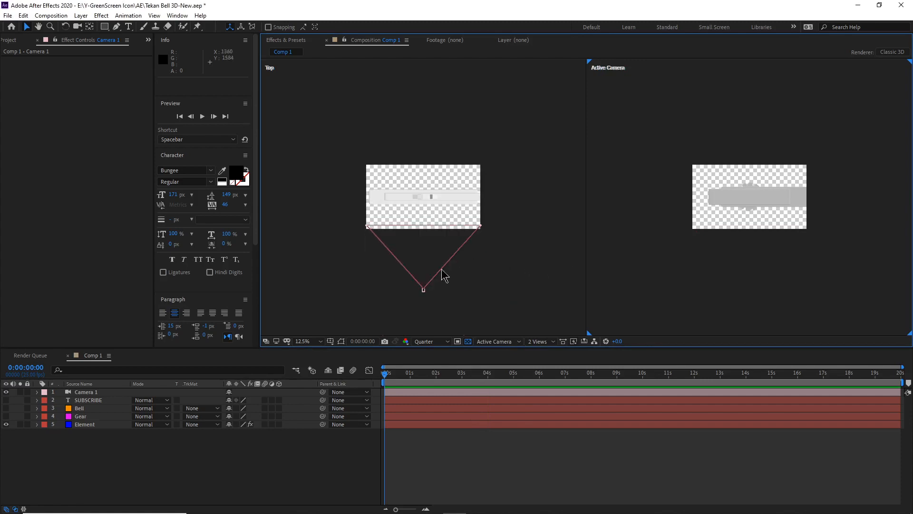
pyautogui.click(423, 289)
pyautogui.moveTo(425, 285); pyautogui.dragTo(425, 303)
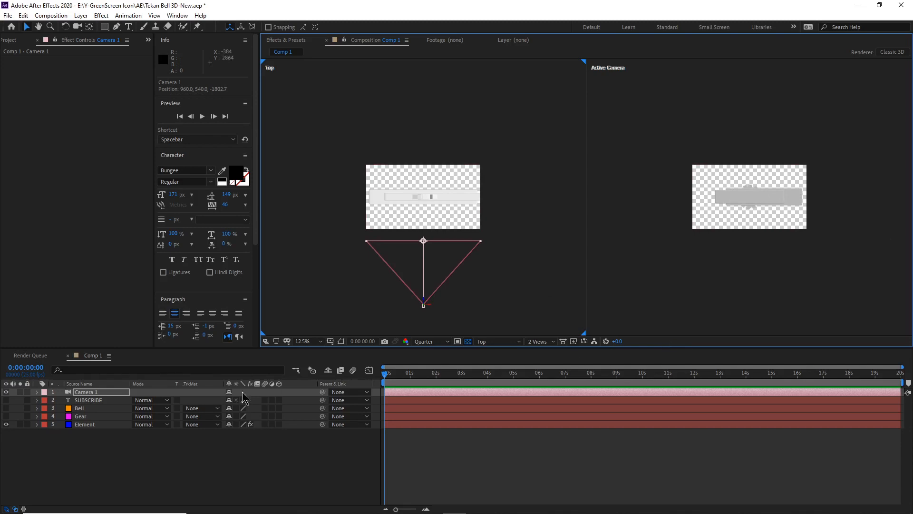
# - Open the Particle Replicator settings of Group 2 on the Element layer
pyautogui.click(84, 424)
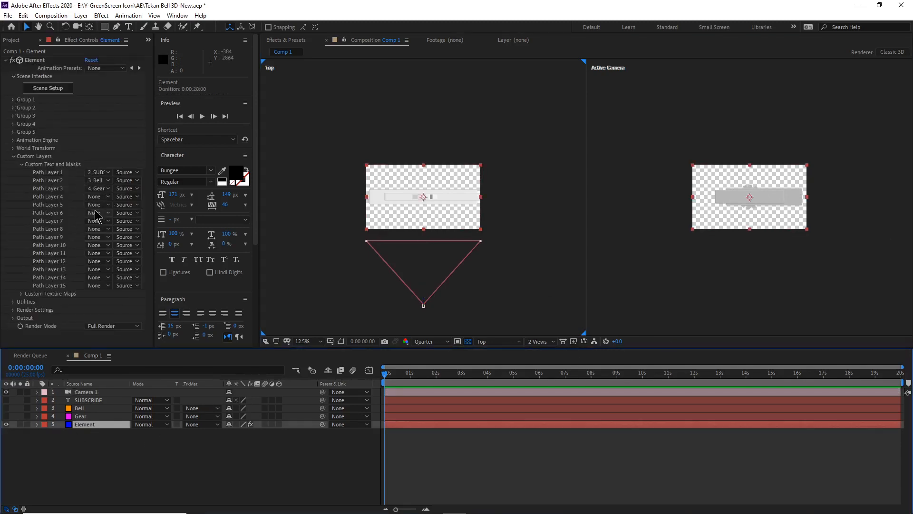
pyautogui.click(13, 108)
pyautogui.click(21, 124)
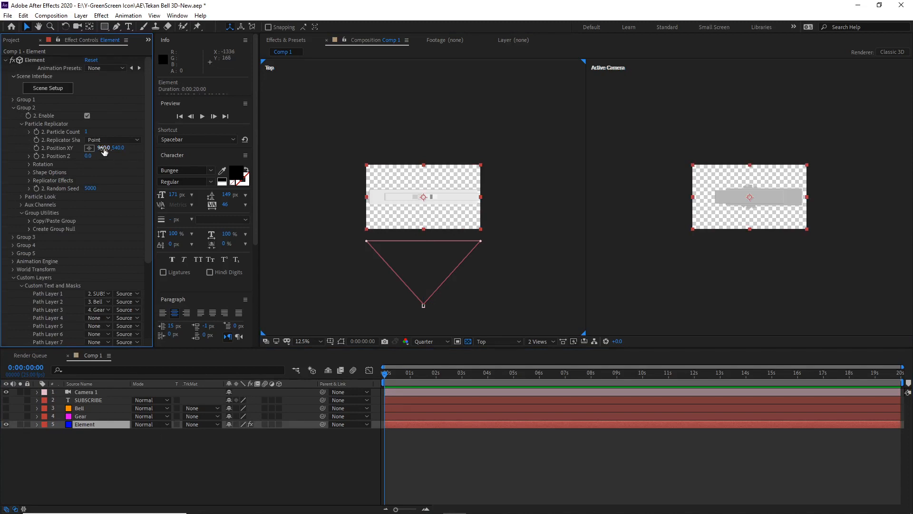
pyautogui.click(82, 149)
pyautogui.moveTo(2, 145); pyautogui.dragTo(63, 146)
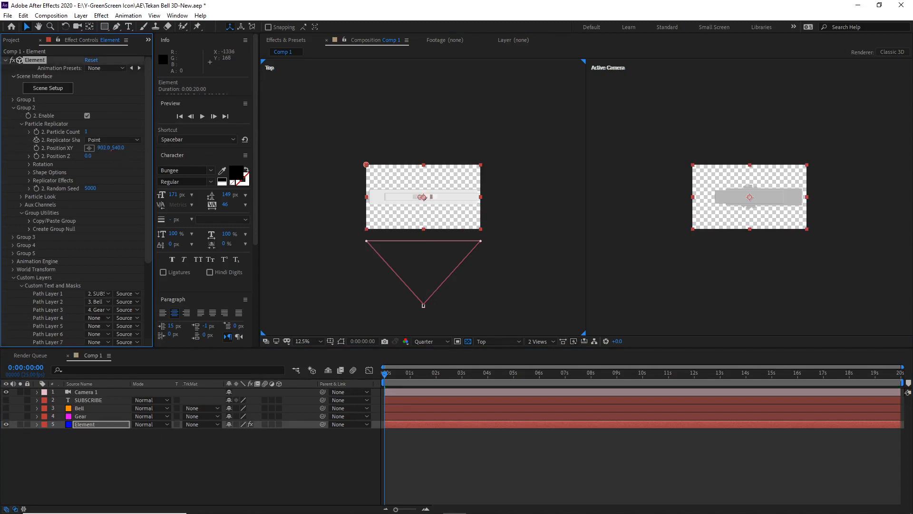
pyautogui.hotkey('ctrl', 'z')
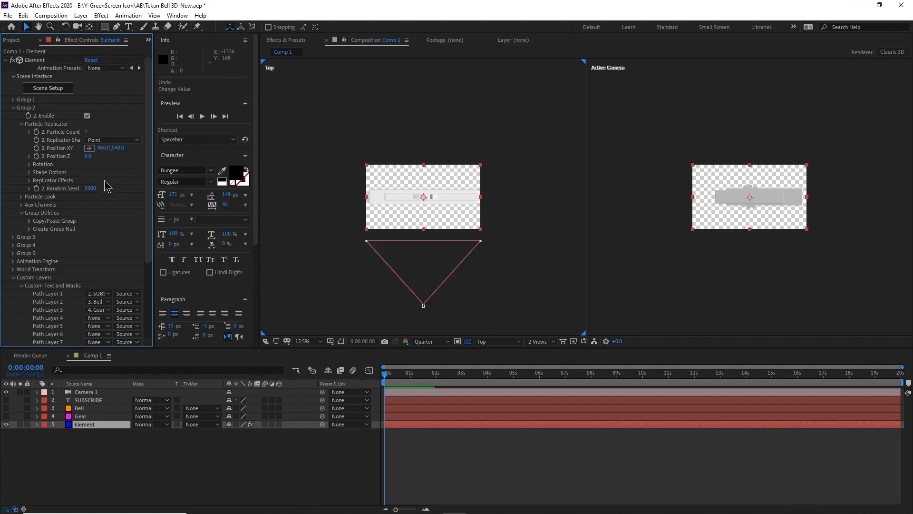
# - Bring the SUBSCRIBE text in Group 2 in front of the boxes by setting its Position Z to -160
pyautogui.moveTo(88, 156); pyautogui.dragTo(82, 164)
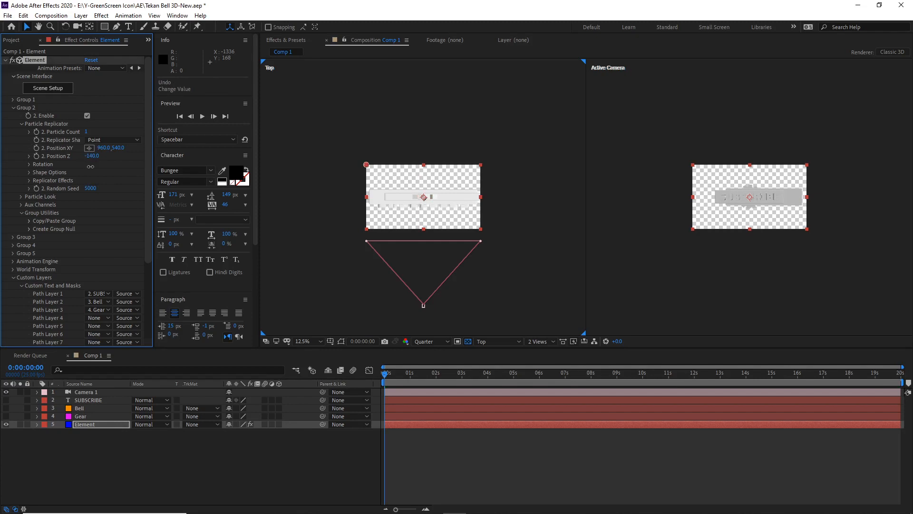
pyautogui.scroll(3, 502, 219)
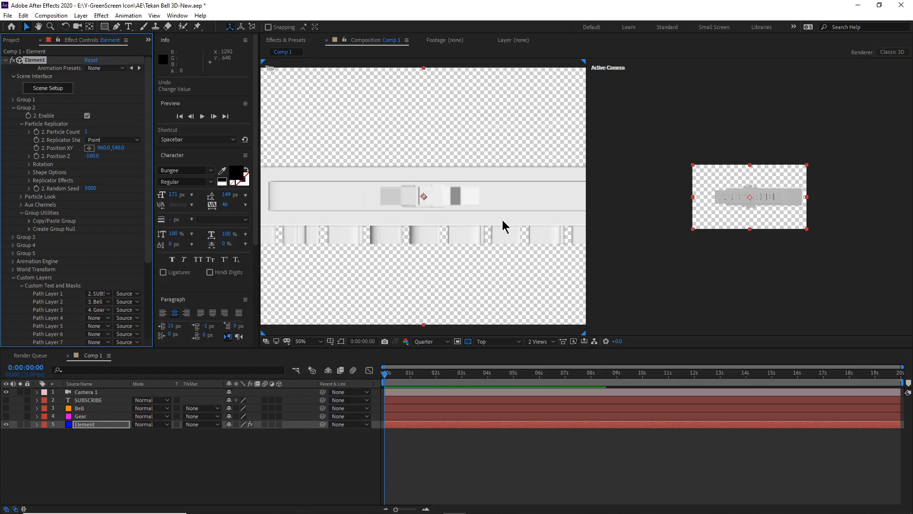
pyautogui.scroll(-2, 503, 219)
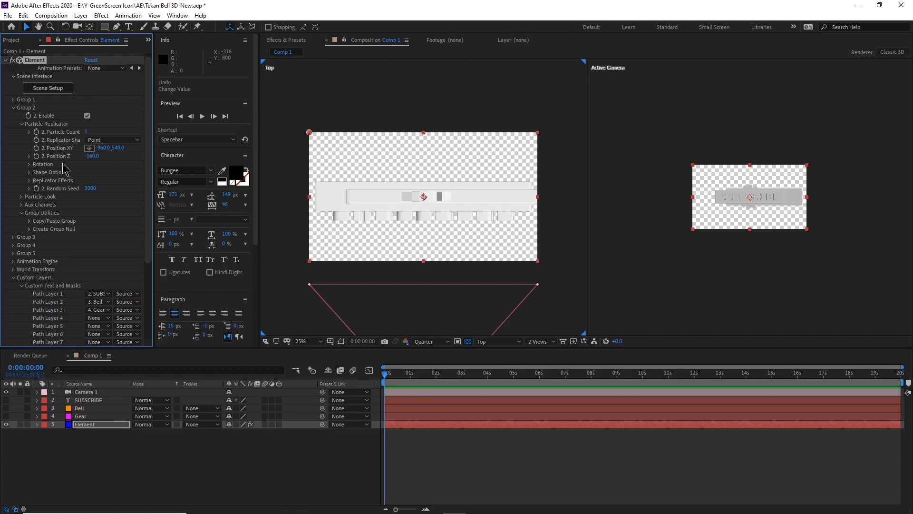
# - Move the bell in Group 3 to the button's end by setting its Particle Replicator position to X 1992 and Z -100
pyautogui.click(13, 237)
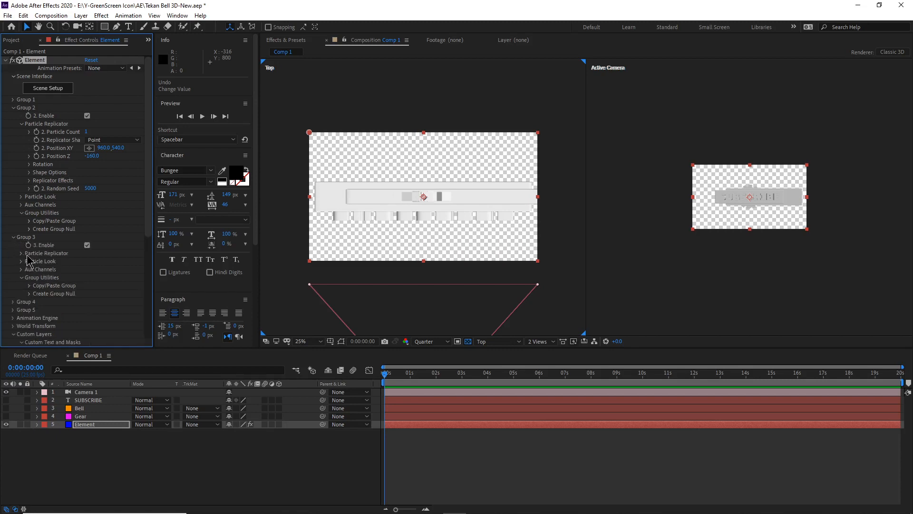
pyautogui.click(21, 253)
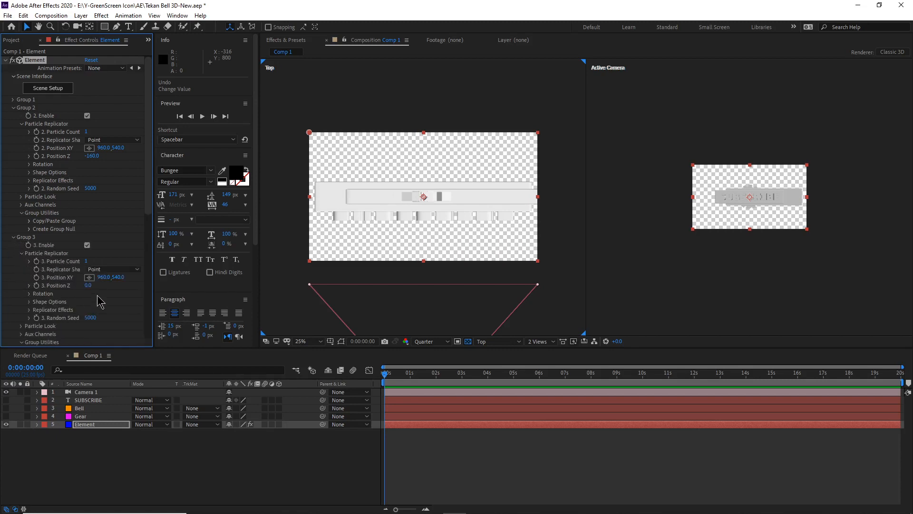
pyautogui.moveTo(82, 286); pyautogui.dragTo(87, 290)
pyautogui.moveTo(101, 148); pyautogui.dragTo(144, 148)
pyautogui.hotkey('ctrl', 'z')
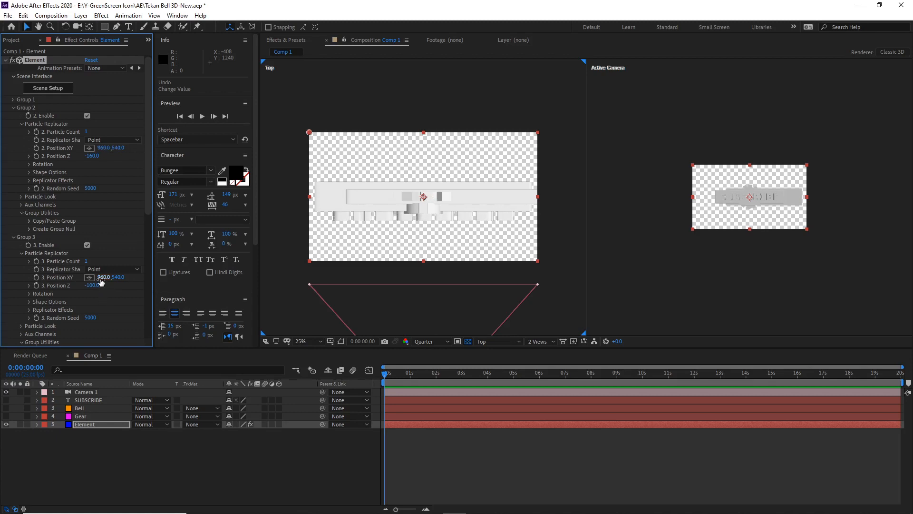
pyautogui.moveTo(119, 283); pyautogui.dragTo(665, 357)
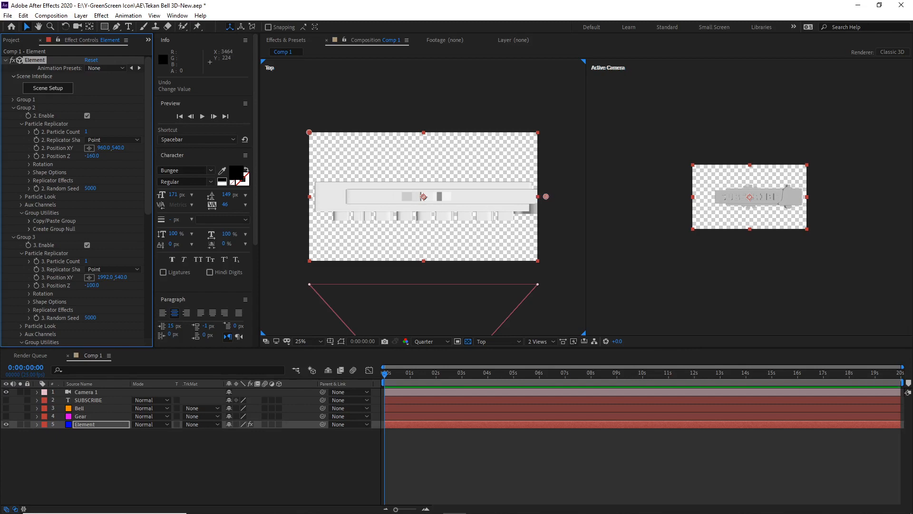
# - Try shifting the bell in Group 3 to X 1917, and undo the shift
pyautogui.scroll(4, 799, 193)
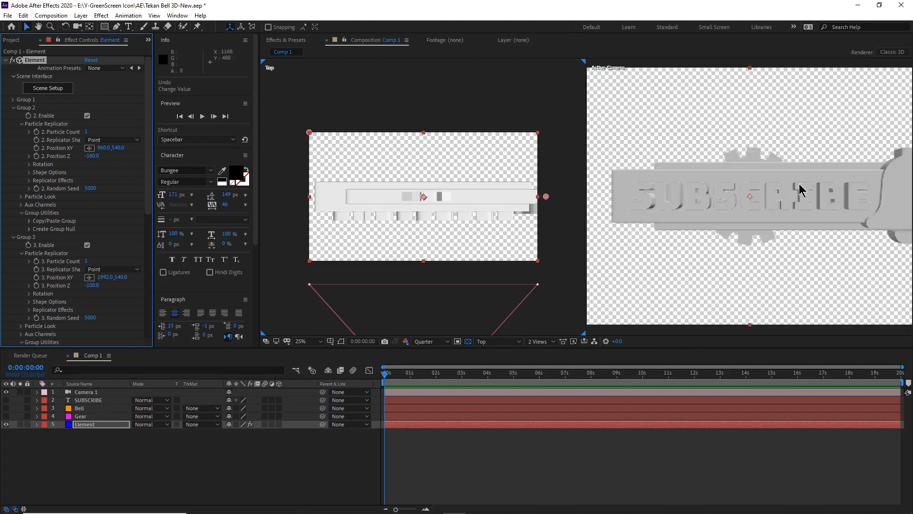
pyautogui.press('space')
pyautogui.moveTo(826, 169); pyautogui.dragTo(793, 149)
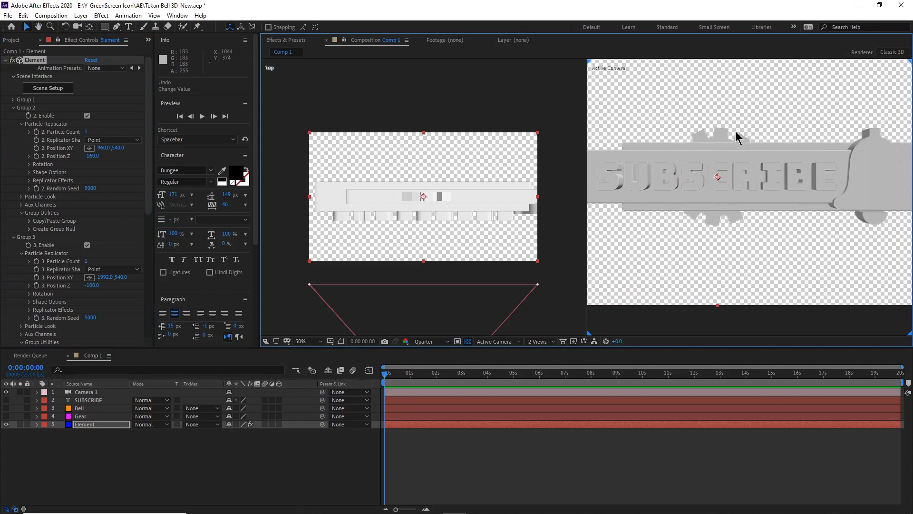
pyautogui.moveTo(667, 137); pyautogui.dragTo(730, 136)
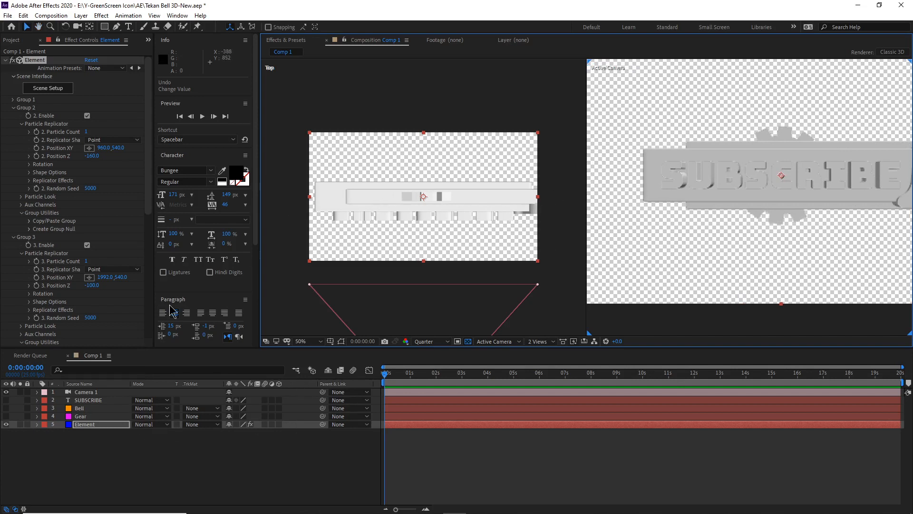
pyautogui.scroll(-1, 71, 268)
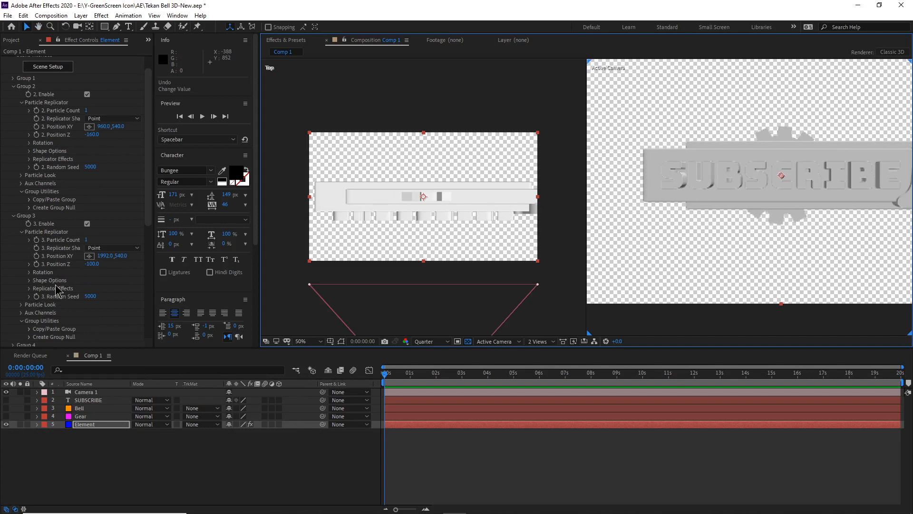
pyautogui.scroll(-1, 83, 254)
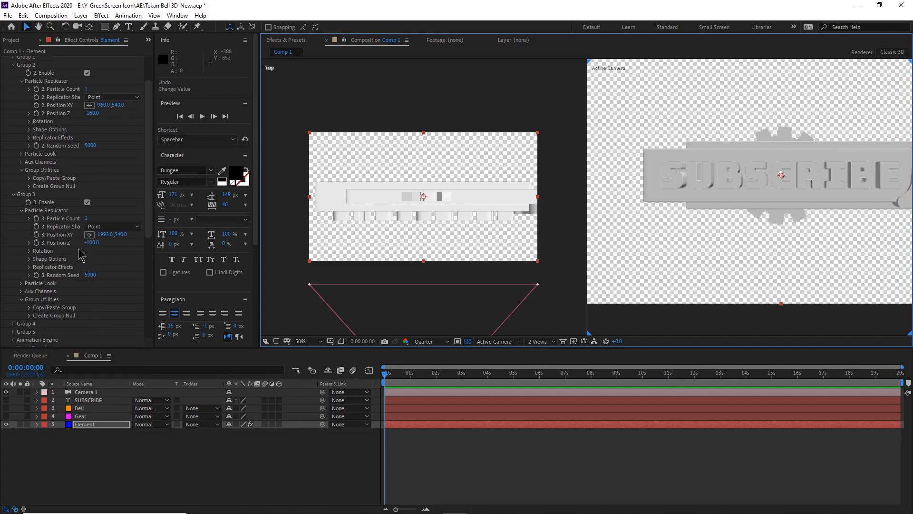
pyautogui.moveTo(102, 238); pyautogui.dragTo(61, 236)
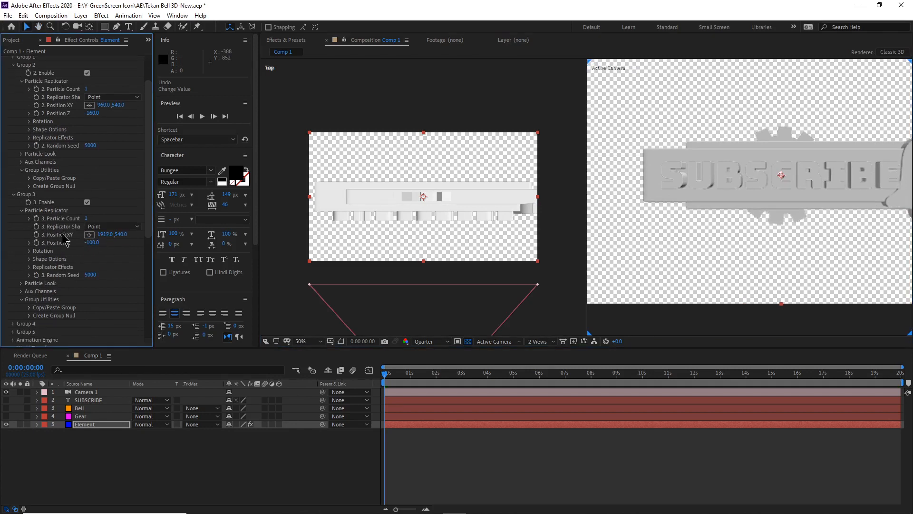
pyautogui.hotkey('ctrl', 'z')
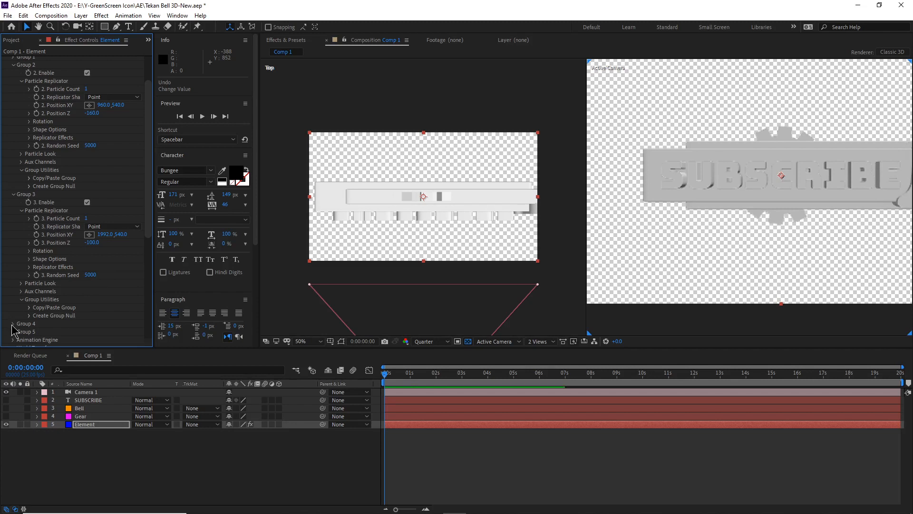
# - Place the gear in Group 4 at the button's left end by setting its Position X to 107, using the Front view
pyautogui.click(13, 323)
pyautogui.scroll(-2, 52, 328)
pyautogui.scroll(-2, 103, 284)
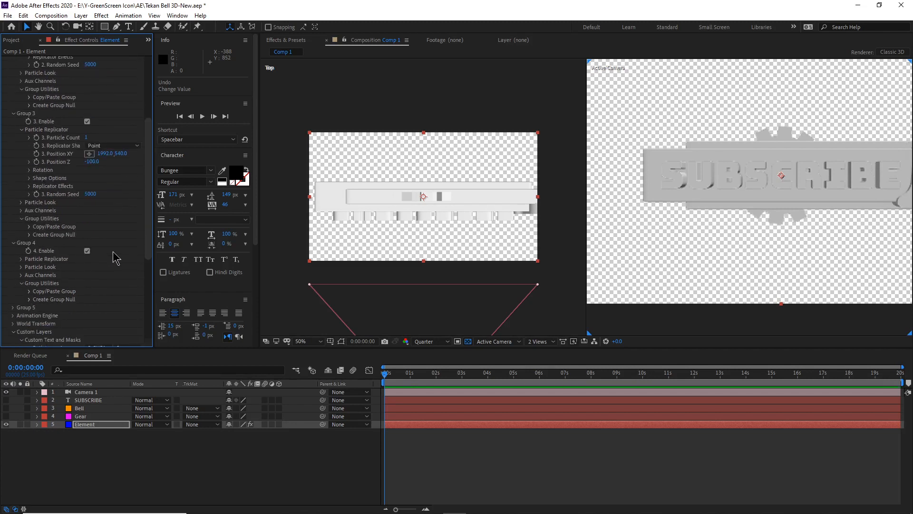
pyautogui.click(21, 260)
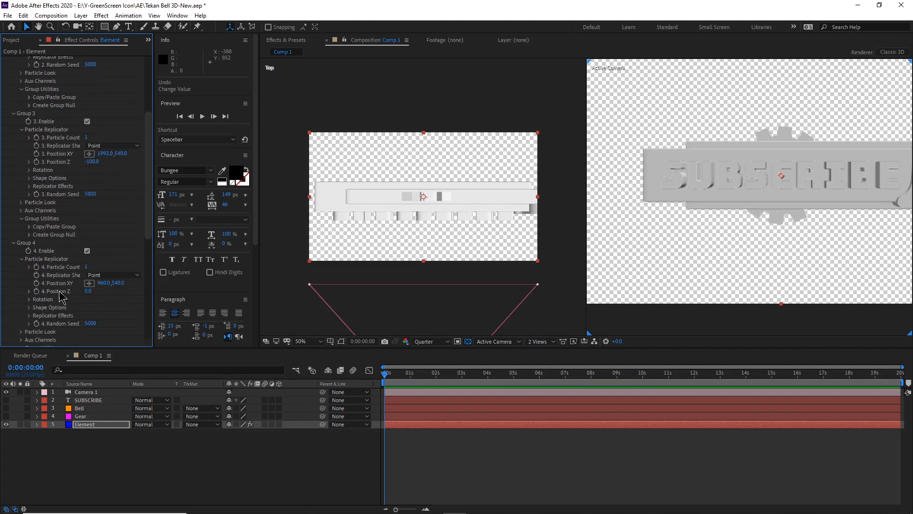
pyautogui.moveTo(99, 283); pyautogui.dragTo(10, 274)
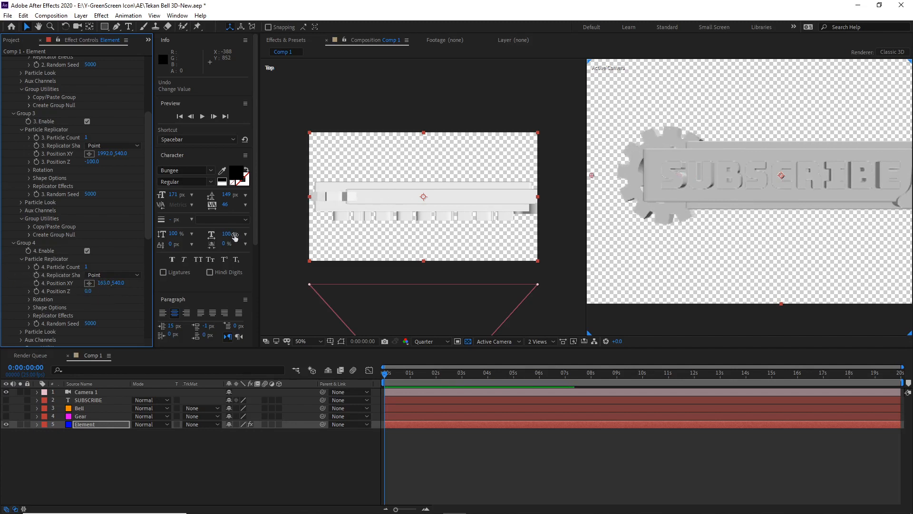
pyautogui.click(642, 329)
pyautogui.click(507, 343)
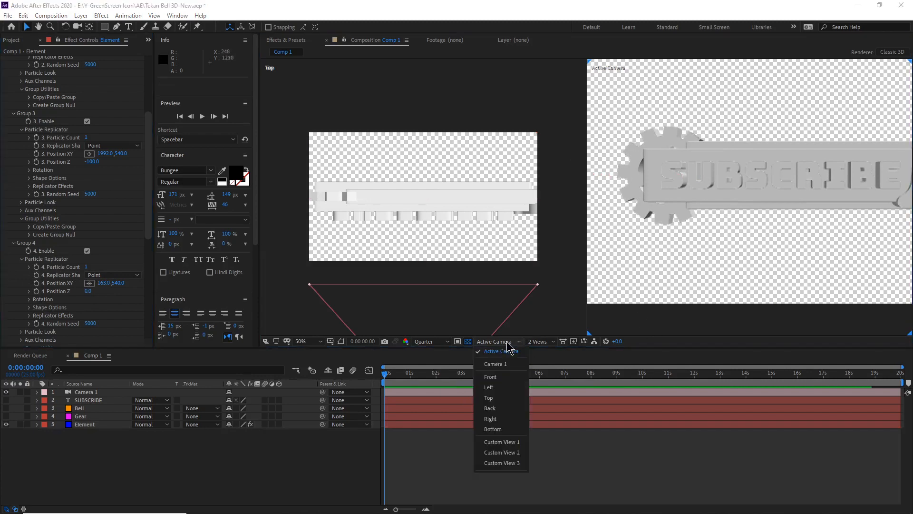
pyautogui.click(495, 377)
pyautogui.moveTo(661, 167); pyautogui.dragTo(802, 165)
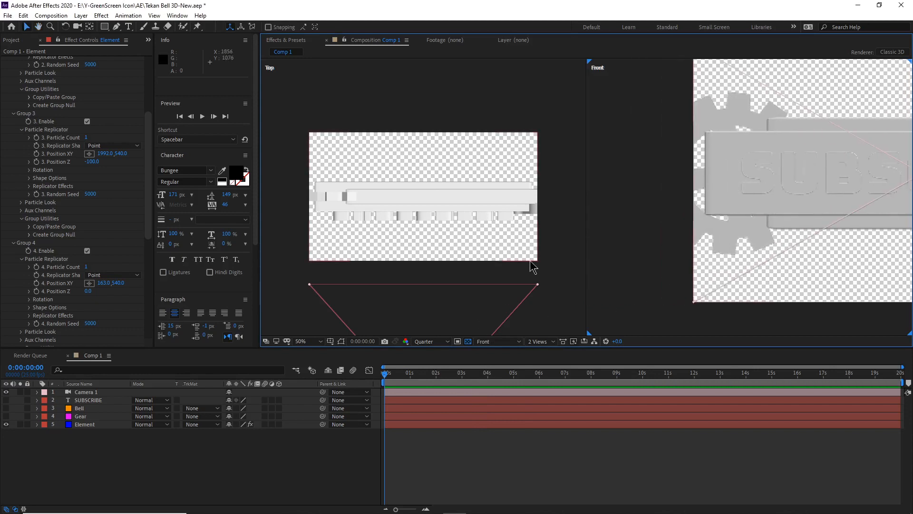
pyautogui.moveTo(104, 285); pyautogui.dragTo(76, 285)
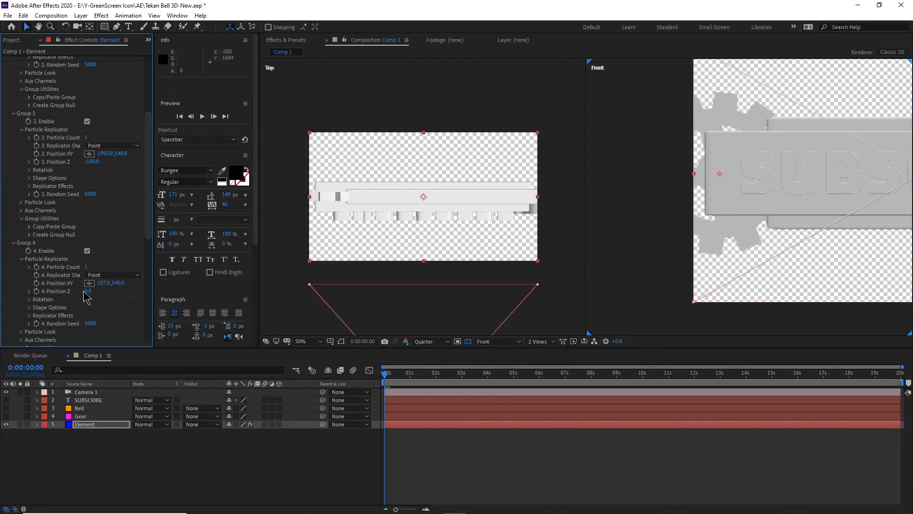
# - Set the gear's Z Rotation in Group 4 to 119° and play the composition to check the model
pyautogui.click(30, 299)
pyautogui.moveTo(109, 324); pyautogui.dragTo(654, 208)
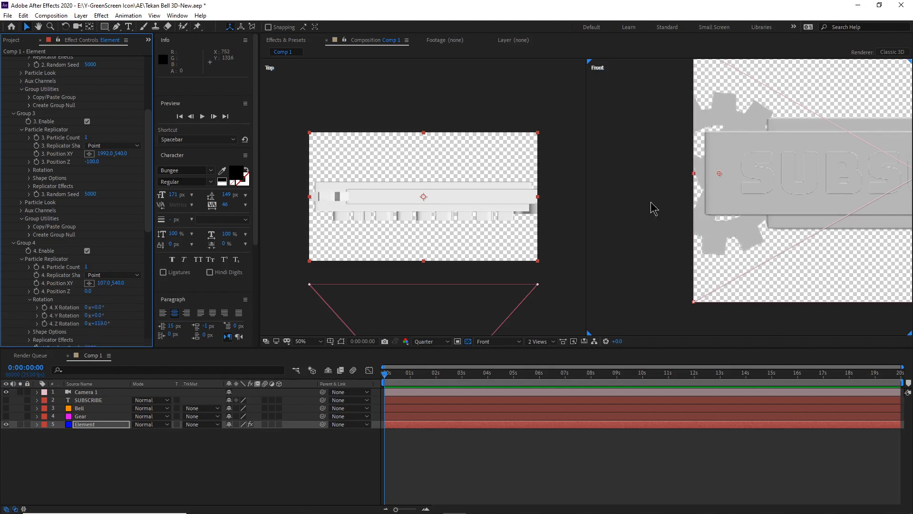
pyautogui.press('h')
pyautogui.moveTo(776, 135); pyautogui.dragTo(698, 136)
pyautogui.press('space')
pyautogui.press('v')
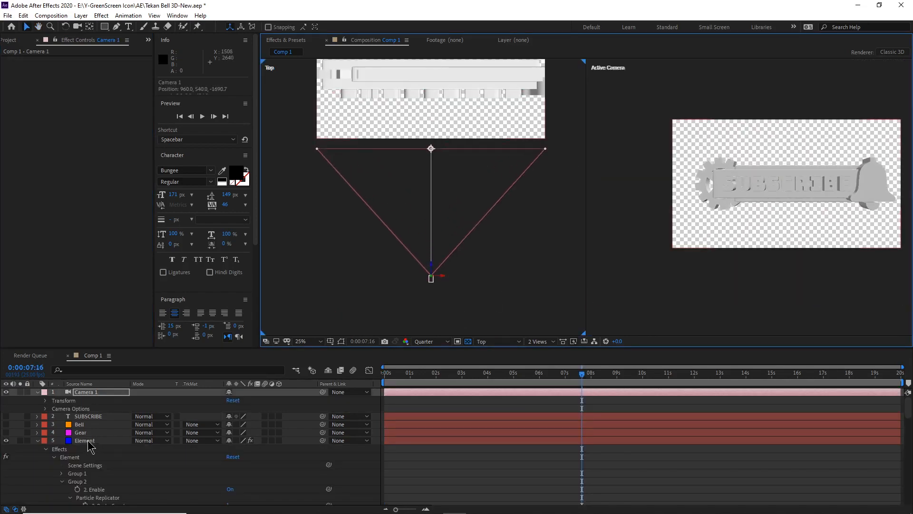
# - Try moving the bell in Group 3 closer to the camera by setting its Position Z to -190
pyautogui.click(89, 442)
pyautogui.scroll(-5, 99, 126)
pyautogui.moveTo(97, 127); pyautogui.dragTo(81, 152)
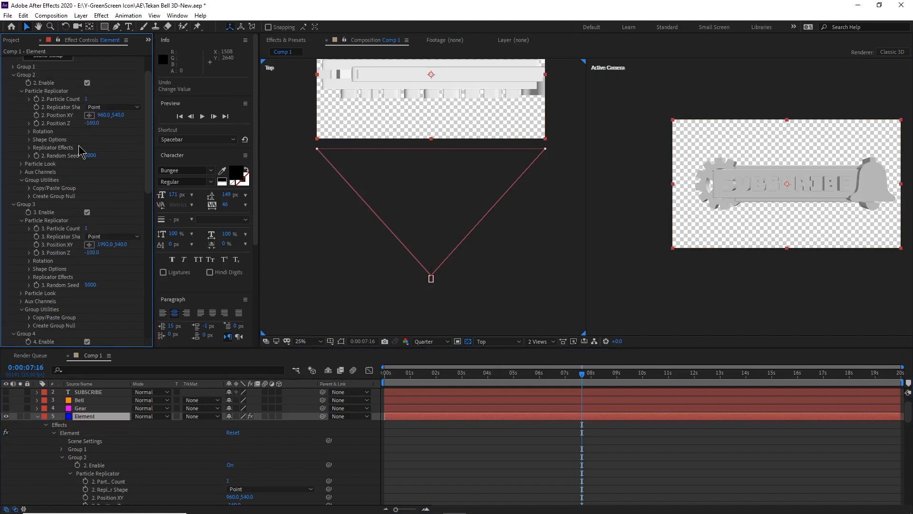
pyautogui.moveTo(92, 252); pyautogui.dragTo(58, 252)
pyautogui.moveTo(430, 282); pyautogui.dragTo(483, 279)
pyautogui.hotkey('ctrl', 'z')
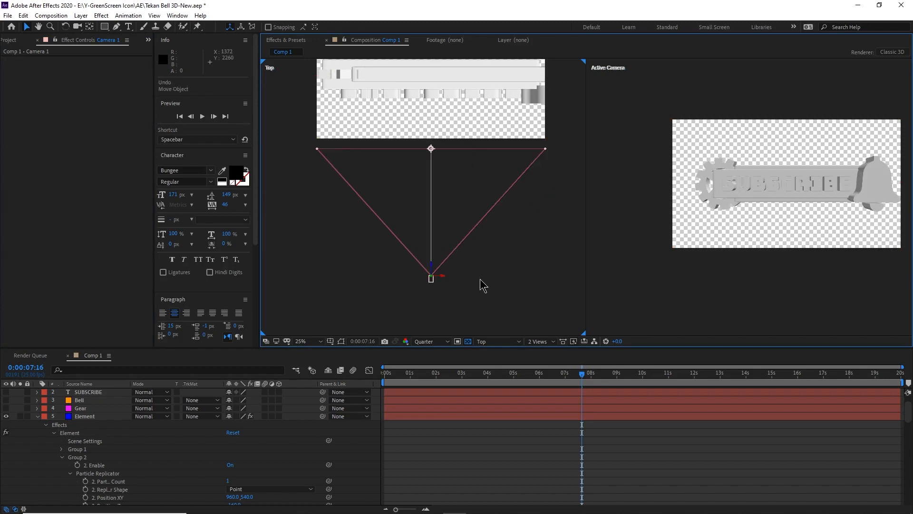
pyautogui.click(85, 416)
pyautogui.moveTo(92, 286); pyautogui.dragTo(444, 139)
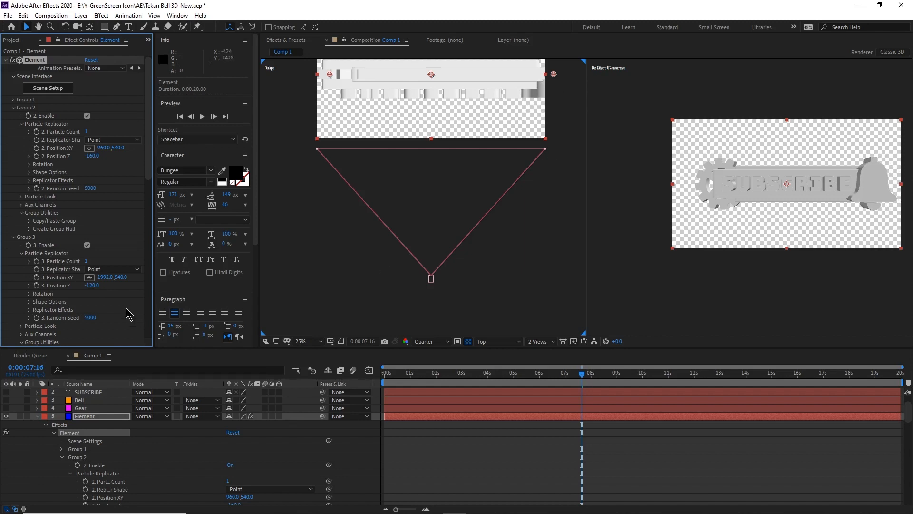
pyautogui.moveTo(92, 285); pyautogui.dragTo(99, 294)
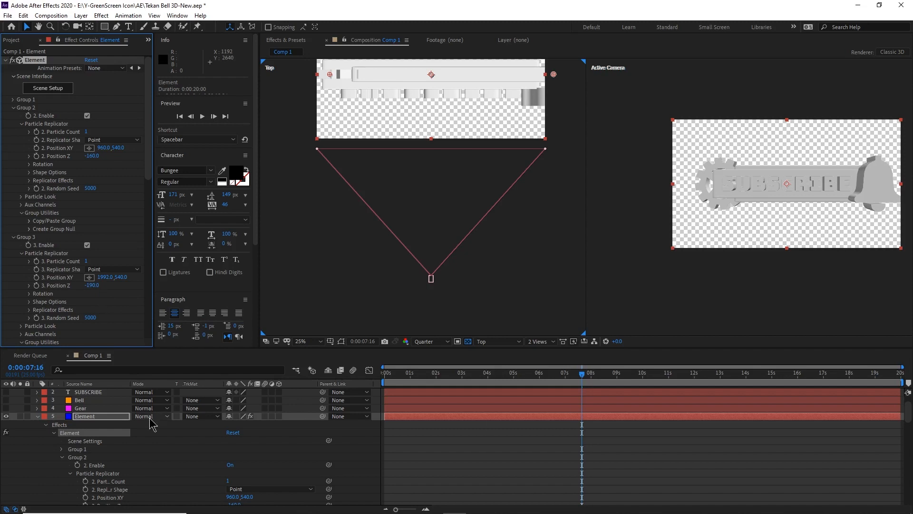
# - Set the bell's Extrude to 7.00 in the Scene Setup and its Position Z in Group 3 to -120
pyautogui.click(63, 90)
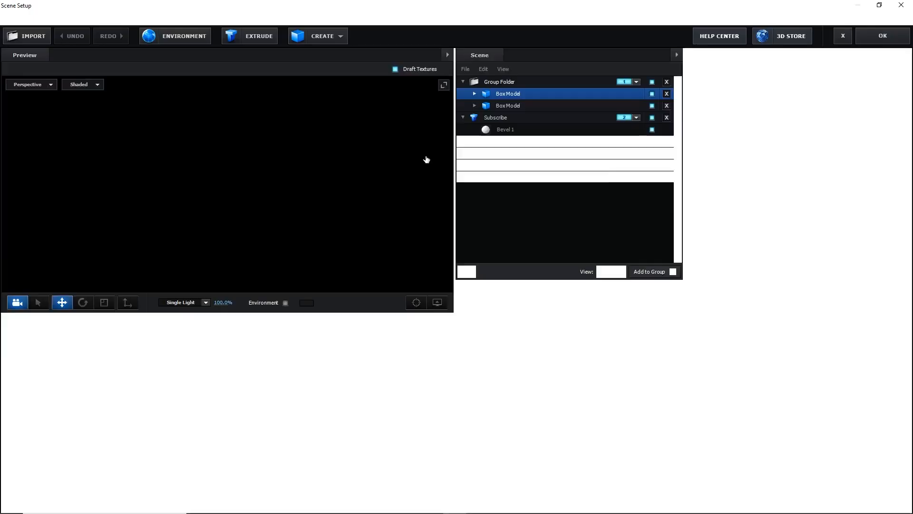
pyautogui.click(783, 154)
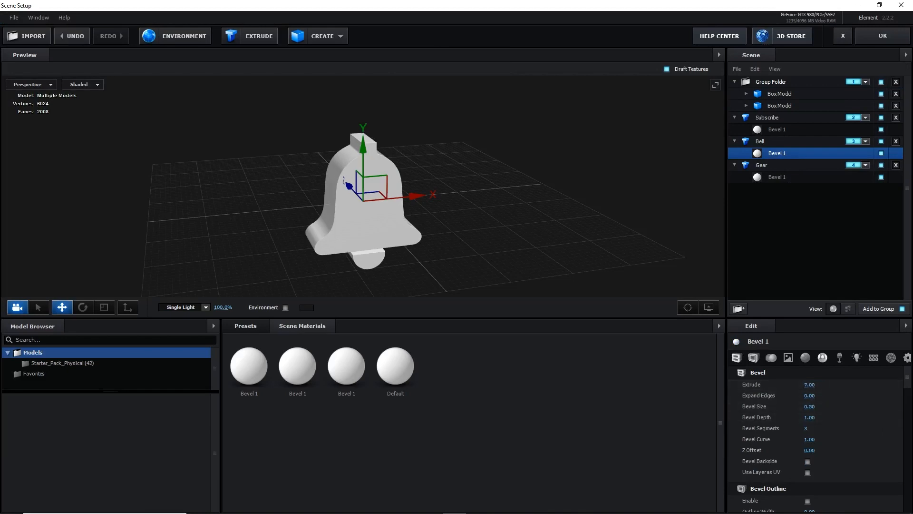
pyautogui.click(883, 35)
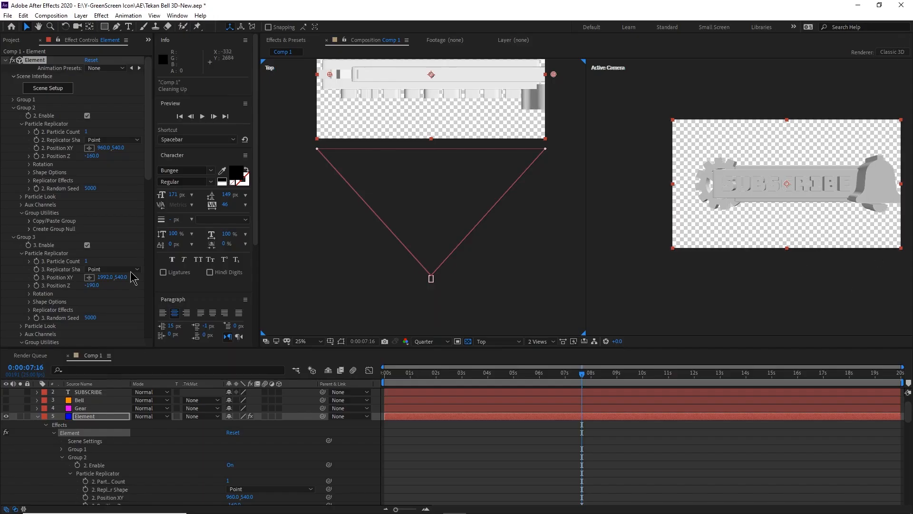
pyautogui.moveTo(94, 287); pyautogui.dragTo(98, 288)
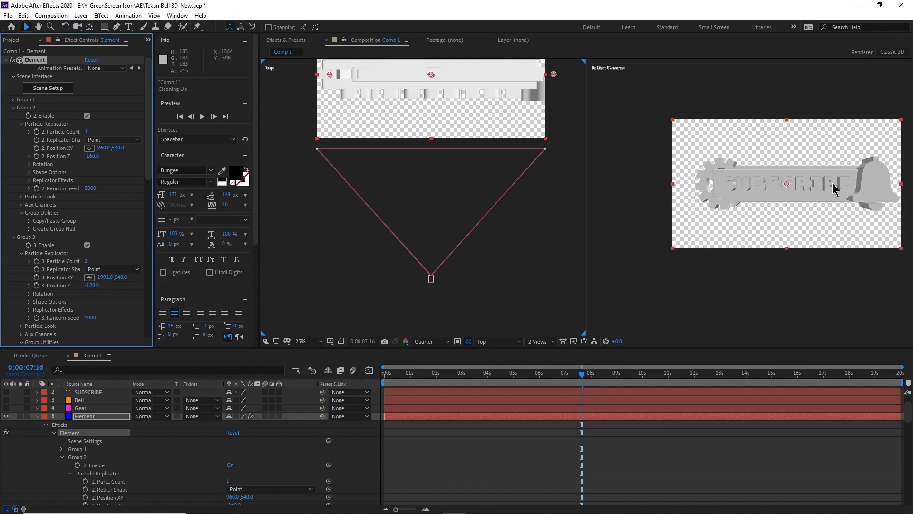
# - Play the composition and change the viewer layout to a single Active Camera view
pyautogui.moveTo(565, 375); pyautogui.dragTo(438, 376)
pyautogui.press('space')
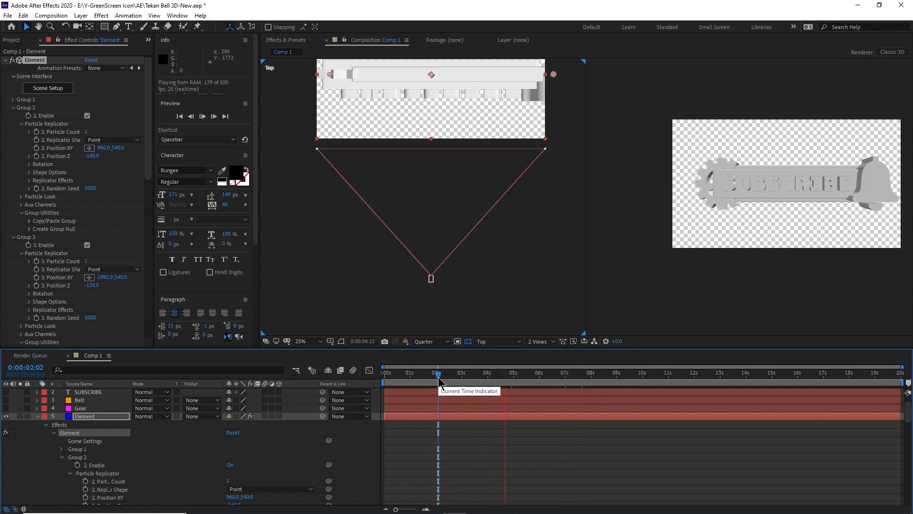
pyautogui.moveTo(740, 276); pyautogui.dragTo(712, 274)
pyautogui.press('space')
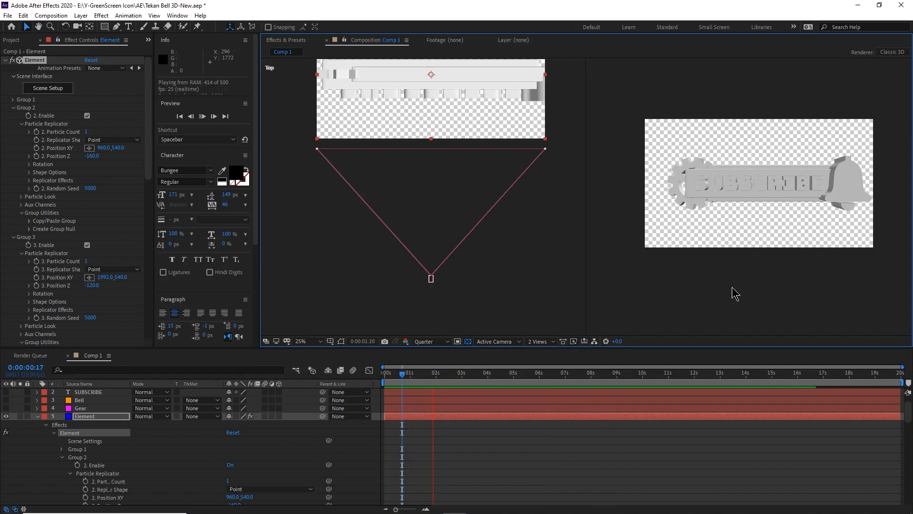
pyautogui.click(542, 341)
pyautogui.click(545, 354)
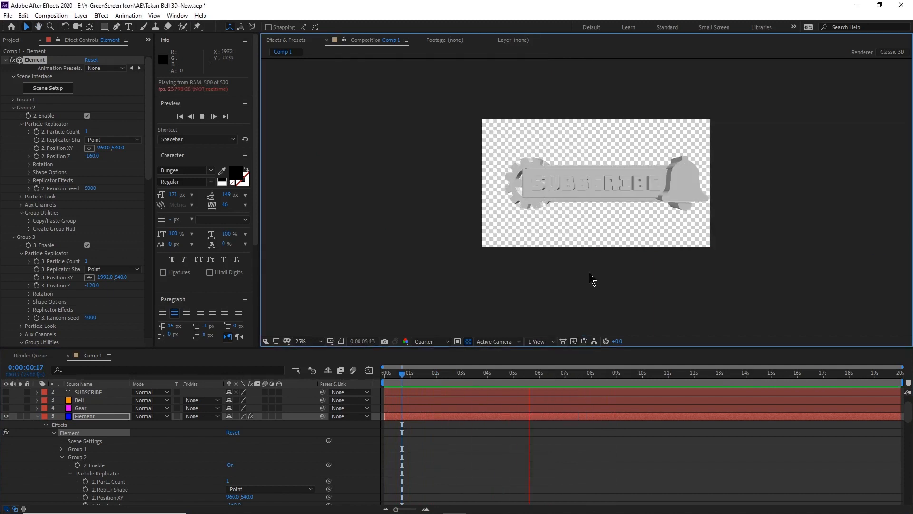
pyautogui.scroll(3, 589, 272)
pyautogui.scroll(-2, 589, 272)
# - Save the project and stop the preview playback
pyautogui.click(8, 15)
pyautogui.click(36, 129)
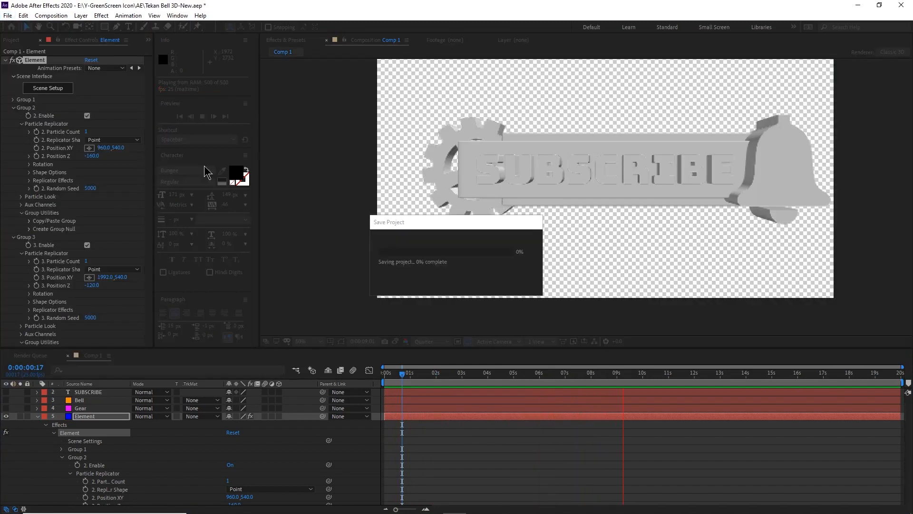
pyautogui.press('space')
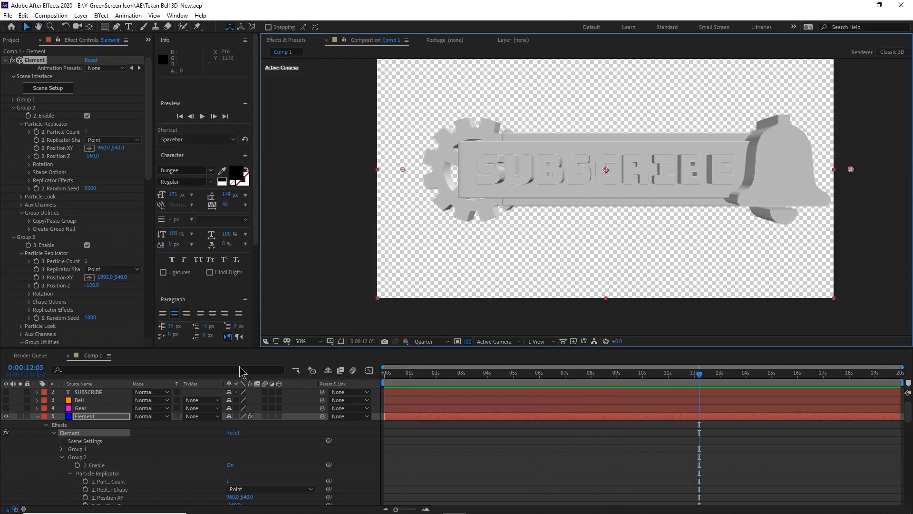
# - In the Scene Setup, apply the physical Gold material to the bell and Chrome to the gear
pyautogui.click(48, 88)
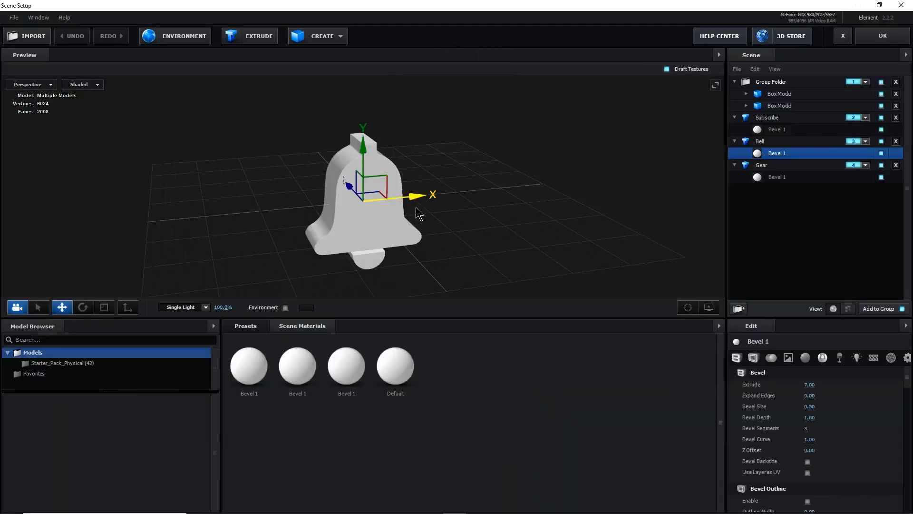
pyautogui.click(246, 326)
pyautogui.click(269, 370)
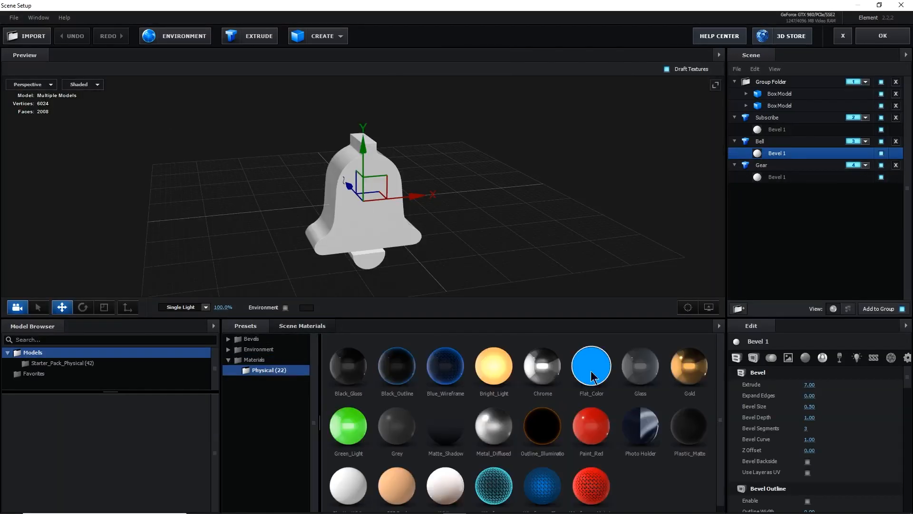
pyautogui.moveTo(697, 355); pyautogui.dragTo(788, 154)
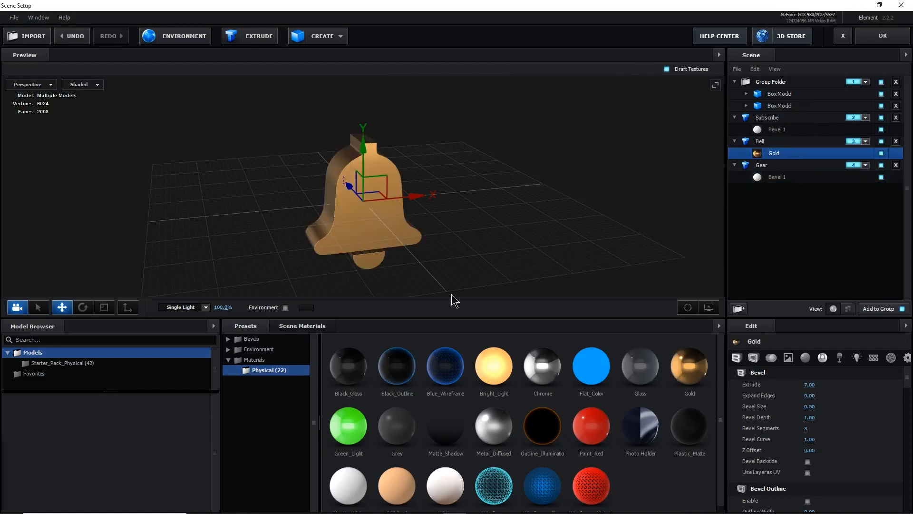
pyautogui.click(775, 177)
pyautogui.moveTo(549, 376); pyautogui.dragTo(783, 184)
pyautogui.click(782, 129)
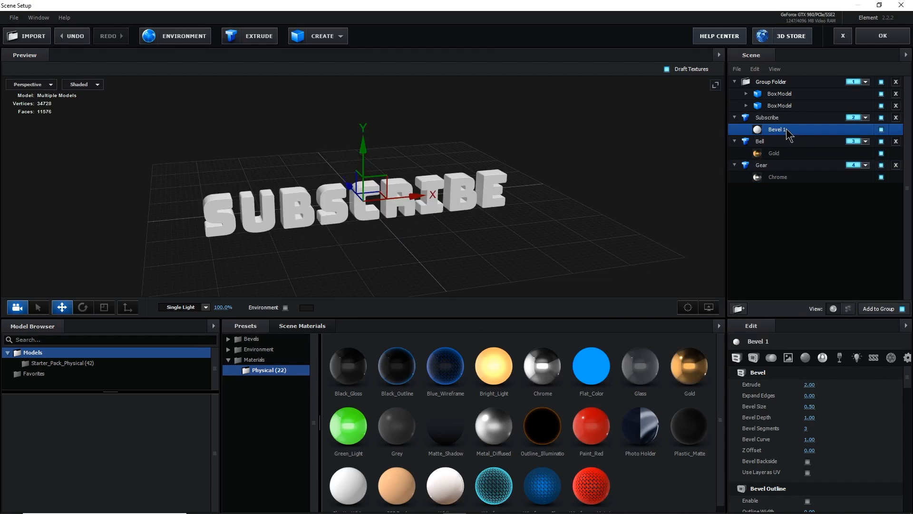
# - Apply the Paint_Red material to the front box, the second Box Model in the Group Folder
pyautogui.click(746, 105)
pyautogui.click(788, 119)
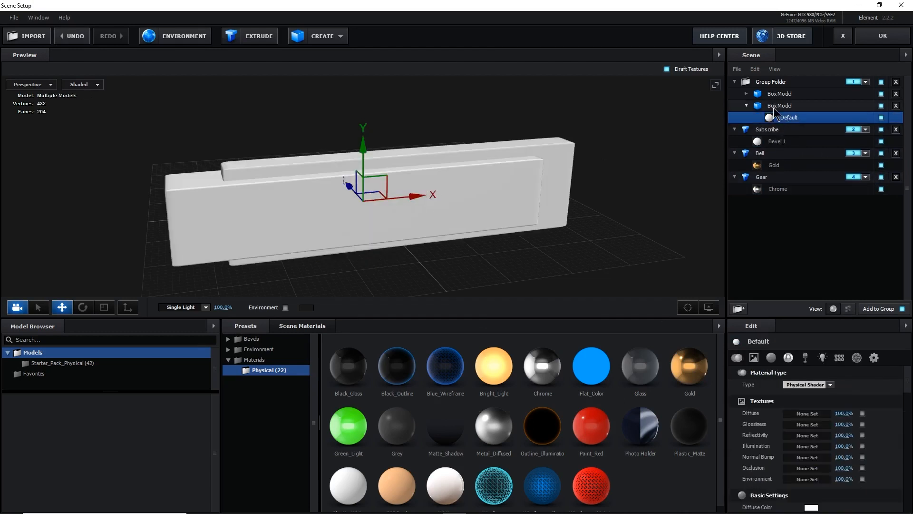
pyautogui.moveTo(592, 425)
pyautogui.mouseDown()
pyautogui.moveTo(764, 96)
pyautogui.moveTo(785, 117)
pyautogui.mouseUp()
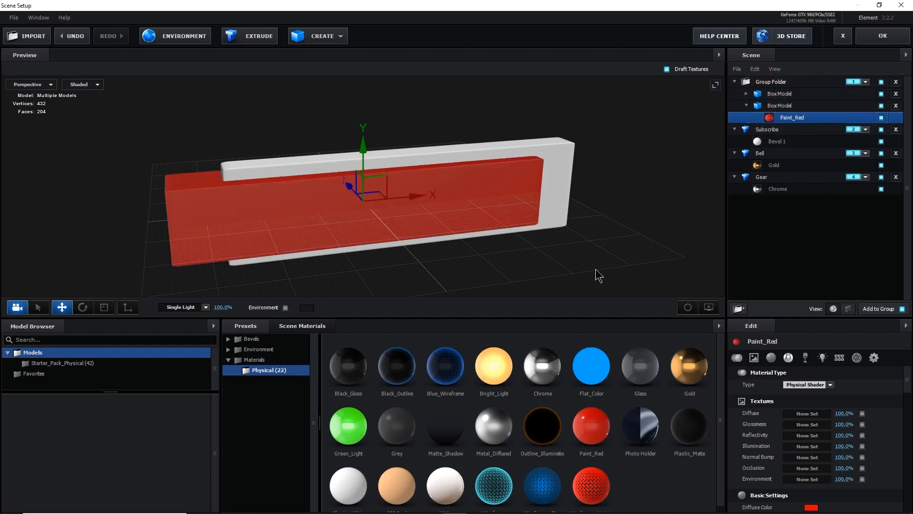
# - Try Gold and Black_Gloss on the back box, apply Plastic_Matte to it, and accept the scene setup
pyautogui.moveTo(690, 367); pyautogui.dragTo(781, 94)
pyautogui.moveTo(595, 243)
pyautogui.mouseDown()
pyautogui.moveTo(598, 221)
pyautogui.moveTo(531, 233)
pyautogui.moveTo(606, 221)
pyautogui.moveTo(607, 234)
pyautogui.mouseUp()
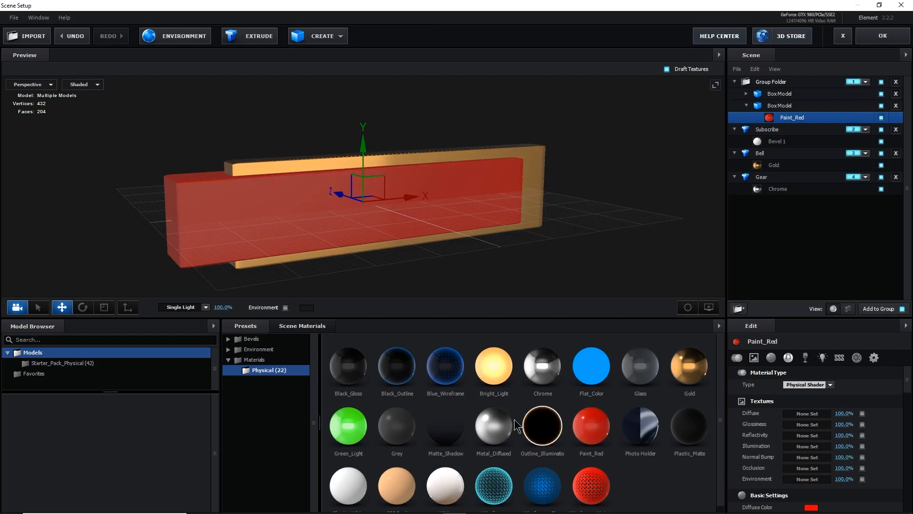
pyautogui.moveTo(354, 370); pyautogui.dragTo(858, 97)
pyautogui.moveTo(688, 432); pyautogui.dragTo(787, 97)
pyautogui.moveTo(600, 176); pyautogui.dragTo(690, 157)
pyautogui.click(883, 35)
pyautogui.moveTo(609, 233); pyautogui.dragTo(568, 173)
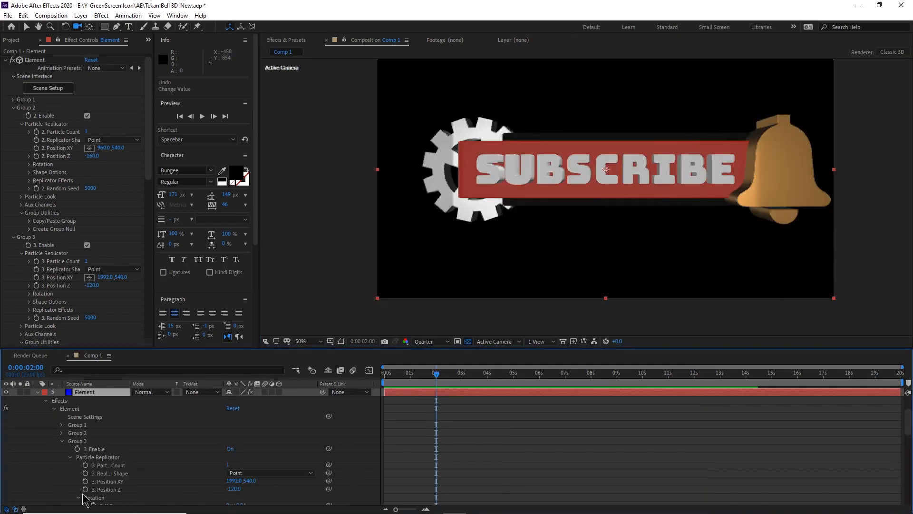
# - Set a -120 keyframe for the bell's Position Z in Group 3 at 0:00:02:00 and move the current time to 0:00:02:03
pyautogui.click(85, 490)
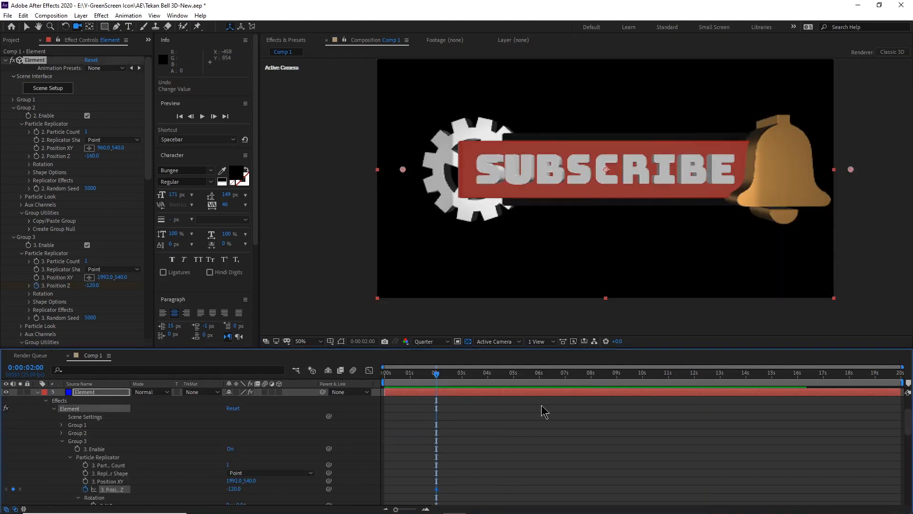
pyautogui.click(438, 378)
pyautogui.moveTo(438, 381); pyautogui.dragTo(438, 378)
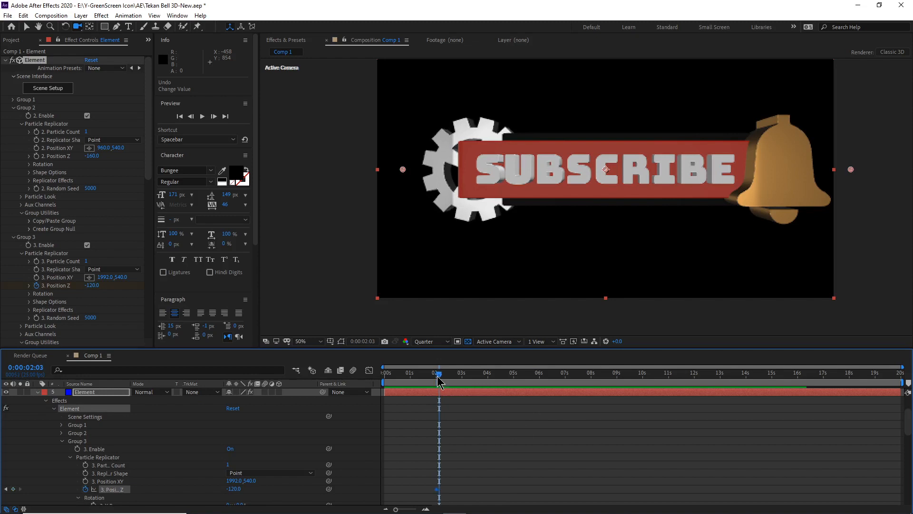
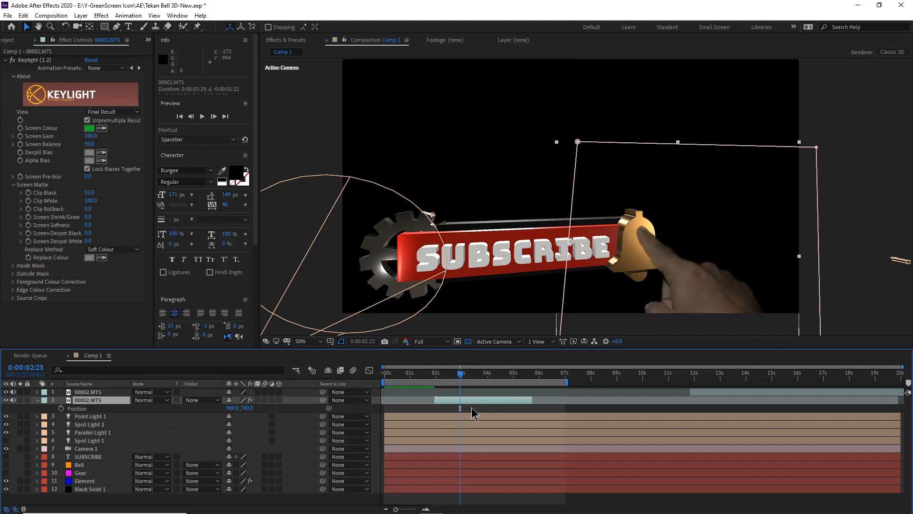
# - Import Bell Sound.mp4 from the Y-Audio folder into the project
pyautogui.moveTo(460, 377); pyautogui.dragTo(538, 384)
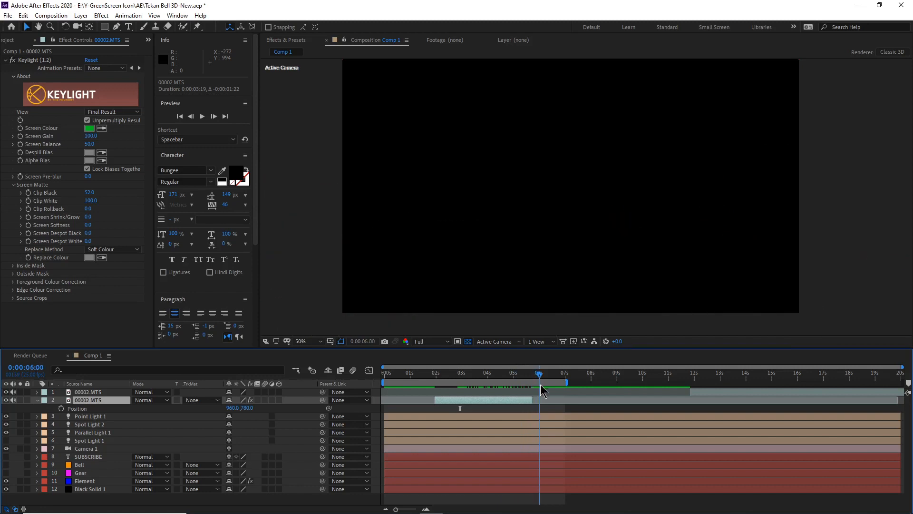
pyautogui.hotkey('ctrl', 'i')
pyautogui.click(198, 45)
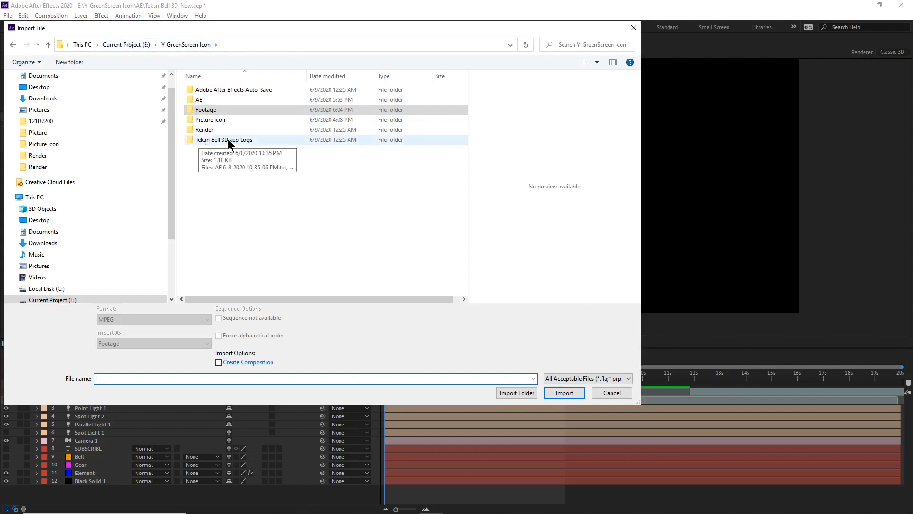
pyautogui.click(135, 45)
pyautogui.click(210, 271)
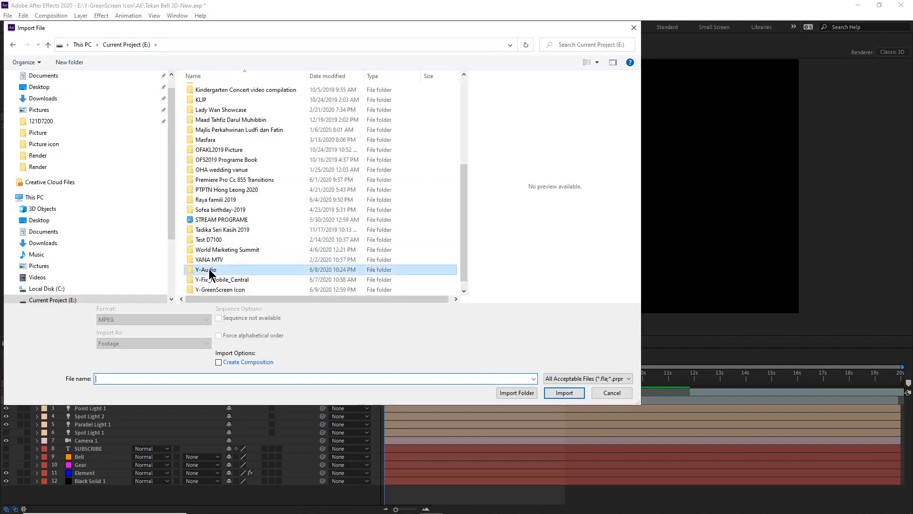
pyautogui.doubleClick(210, 273)
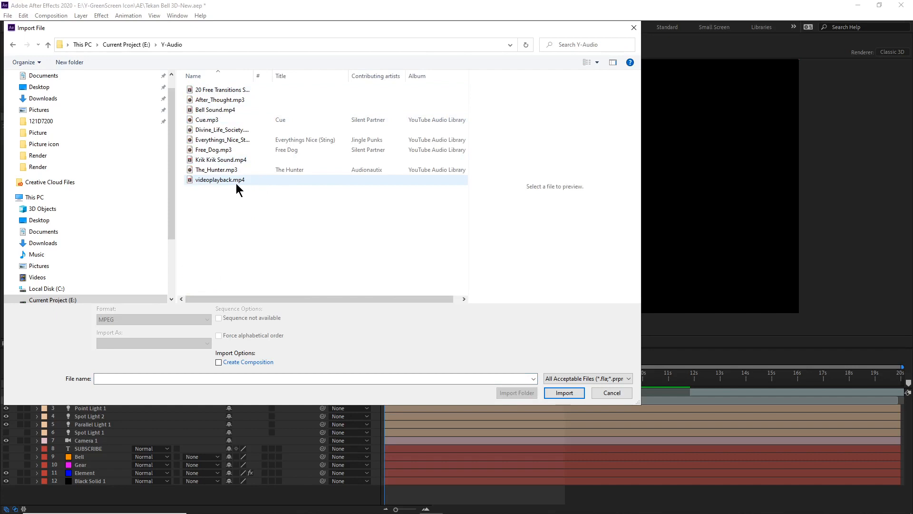
pyautogui.click(232, 111)
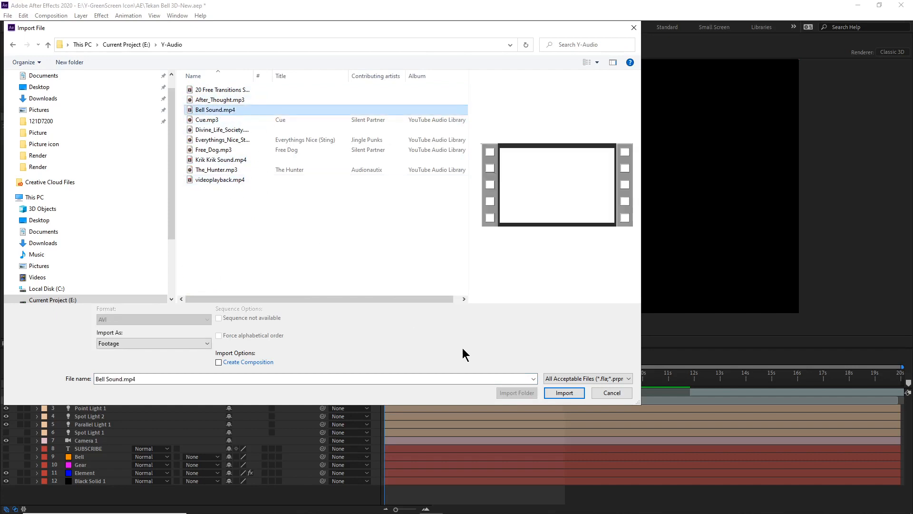
pyautogui.click(576, 397)
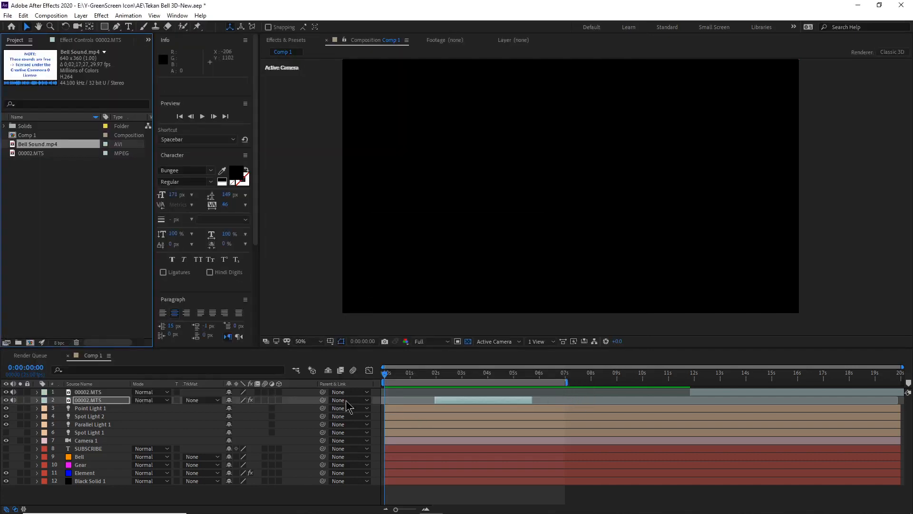
# - Add Bell Sound.mp4 as the top layer of Comp 1, reveal its audio waveform, and move the current time to 0:00:15:04
pyautogui.moveTo(42, 147); pyautogui.dragTo(135, 400)
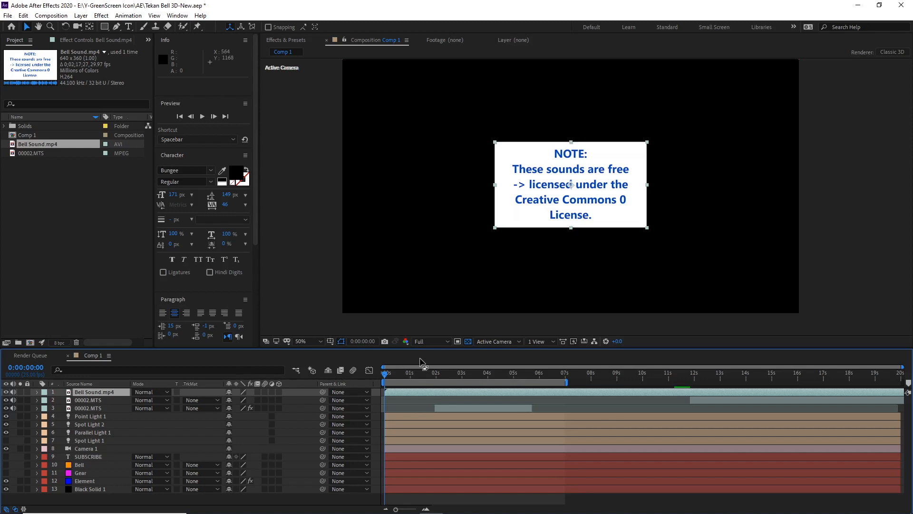
pyautogui.click(38, 392)
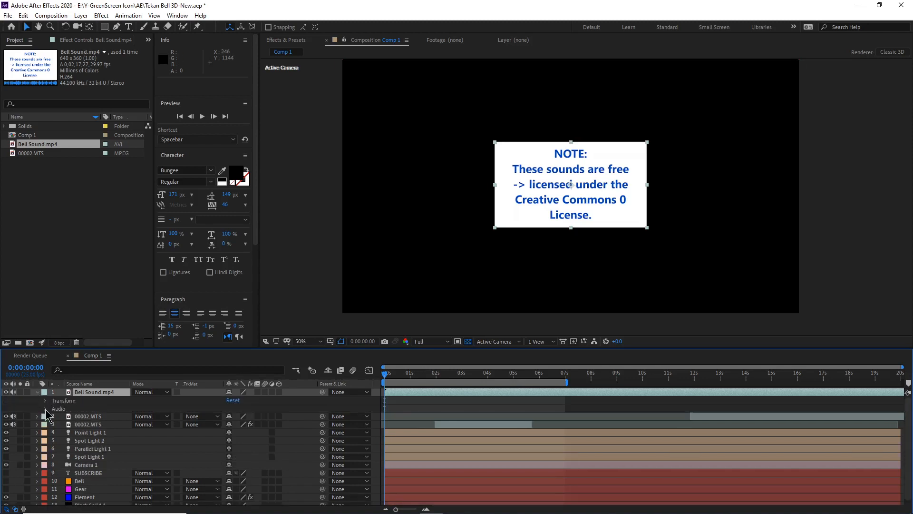
pyautogui.click(46, 409)
pyautogui.click(53, 425)
pyautogui.moveTo(465, 375); pyautogui.dragTo(776, 392)
pyautogui.press('space')
pyautogui.click(776, 394)
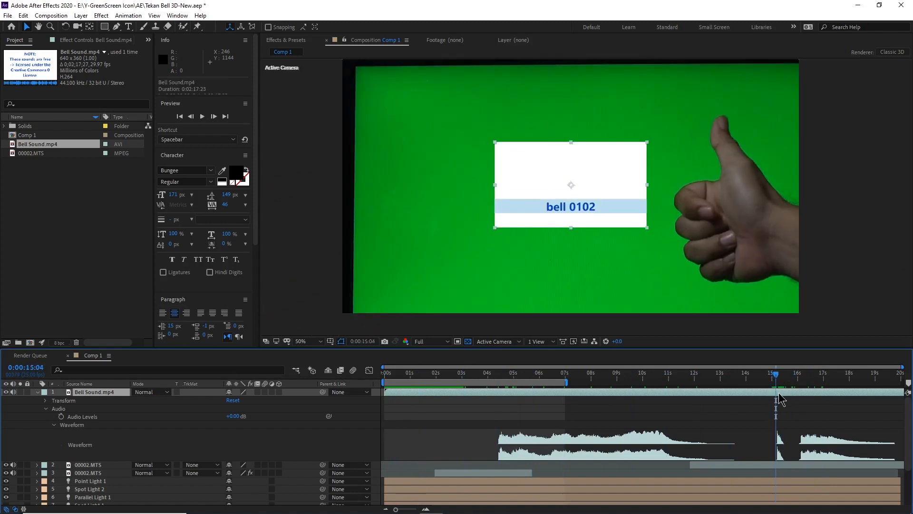
# - Split the Bell Sound.mp4 layer at 0:00:15:04 and delete the part before the cut
pyautogui.hotkey('ctrl', 'shift', 'd')
pyautogui.click(763, 401)
pyautogui.press('Delete')
pyautogui.click(786, 393)
# - Reveal the remaining bell clip's waveform, move the clip to the start of the timeline, and preview its sounds
pyautogui.click(37, 392)
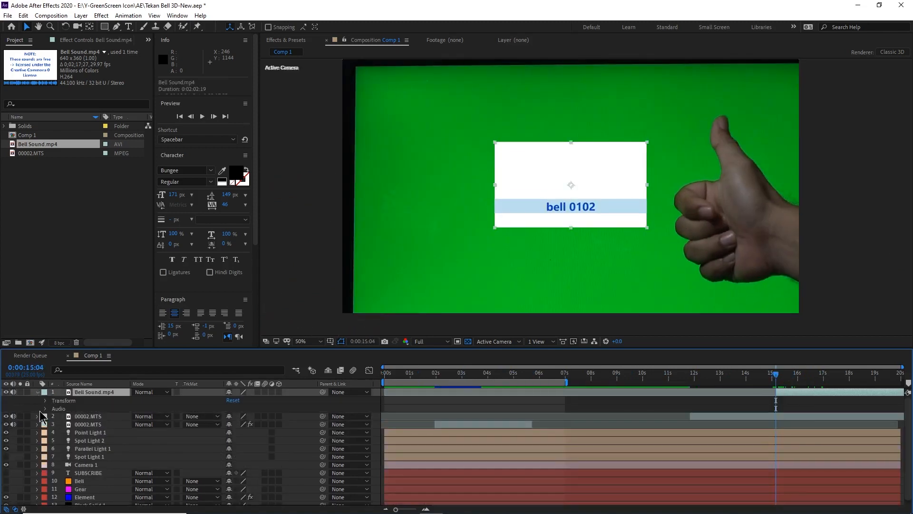
pyautogui.click(46, 409)
pyautogui.click(54, 424)
pyautogui.click(404, 375)
pyautogui.moveTo(805, 395); pyautogui.dragTo(412, 393)
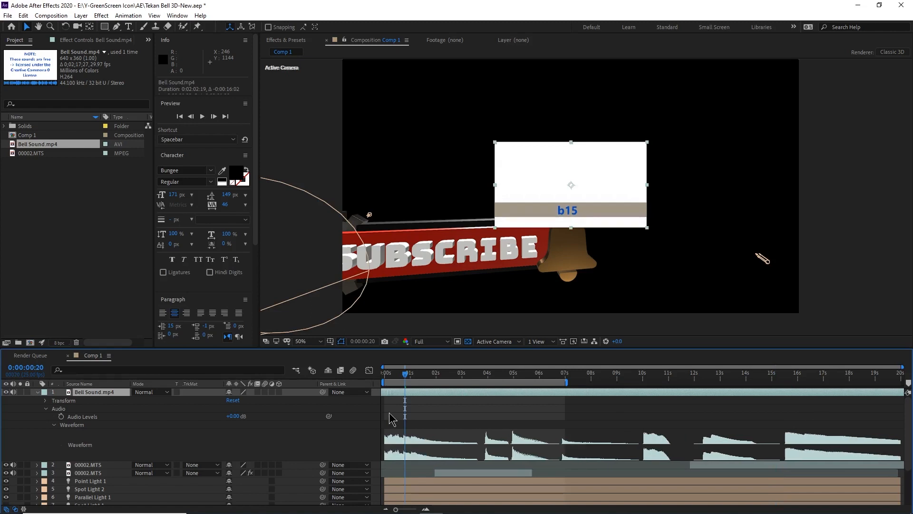
pyautogui.press('Home')
pyautogui.press('space')
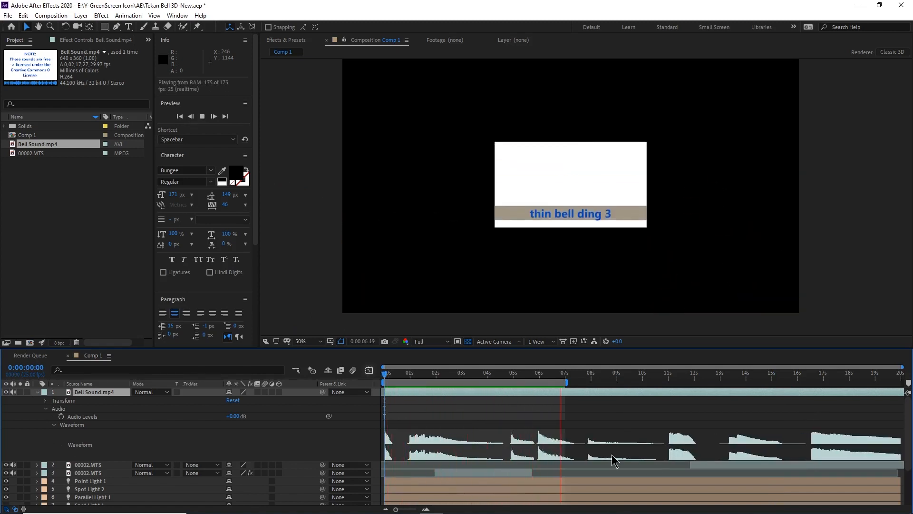
# - Slide the bell clip earlier, play it to 0:00:03:16, then split it there and delete the preceding part
pyautogui.click(475, 393)
pyautogui.press('space')
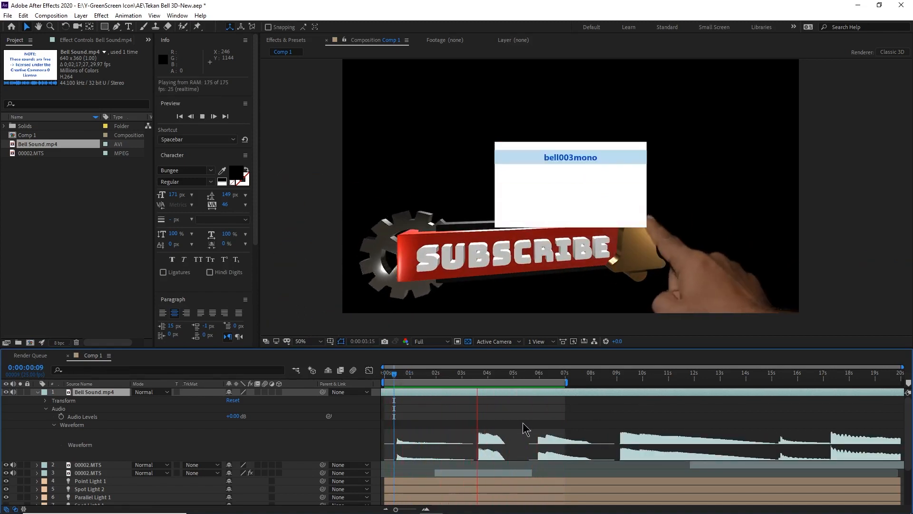
pyautogui.click(480, 394)
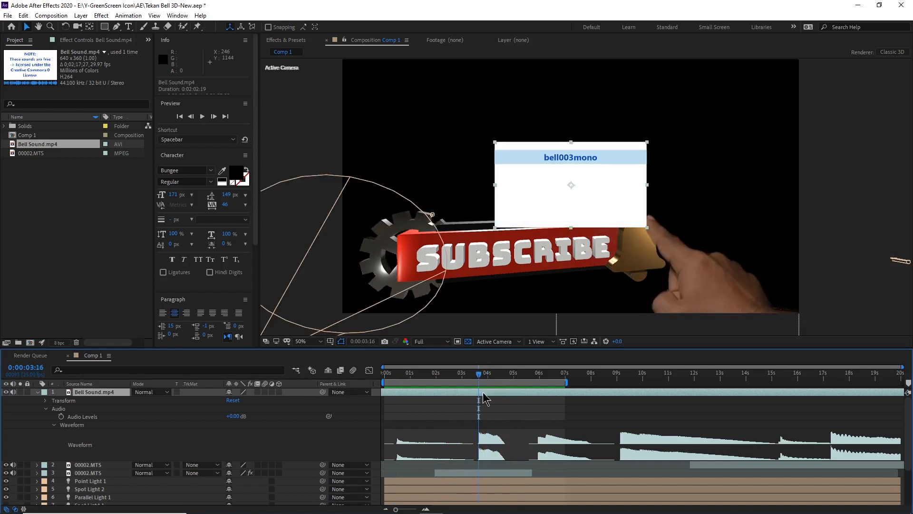
pyautogui.hotkey('ctrl', 'shift', 'd')
pyautogui.click(468, 401)
pyautogui.press('Delete')
pyautogui.click(210, 394)
# - Trim the bell clip to a 0:00:01:02 ring using its waveform, start it at about 0:00:03:05, and preview the animation
pyautogui.click(38, 392)
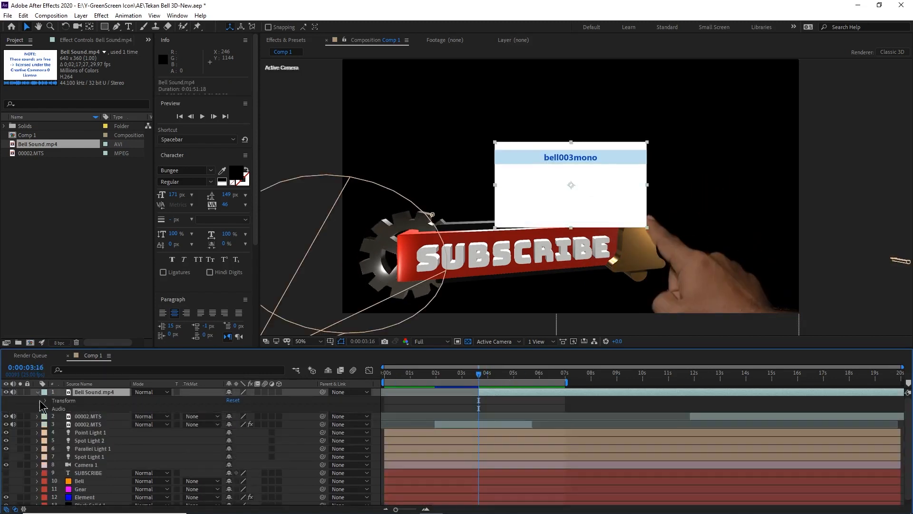
pyautogui.click(45, 408)
pyautogui.click(54, 425)
pyautogui.moveTo(478, 378); pyautogui.dragTo(509, 395)
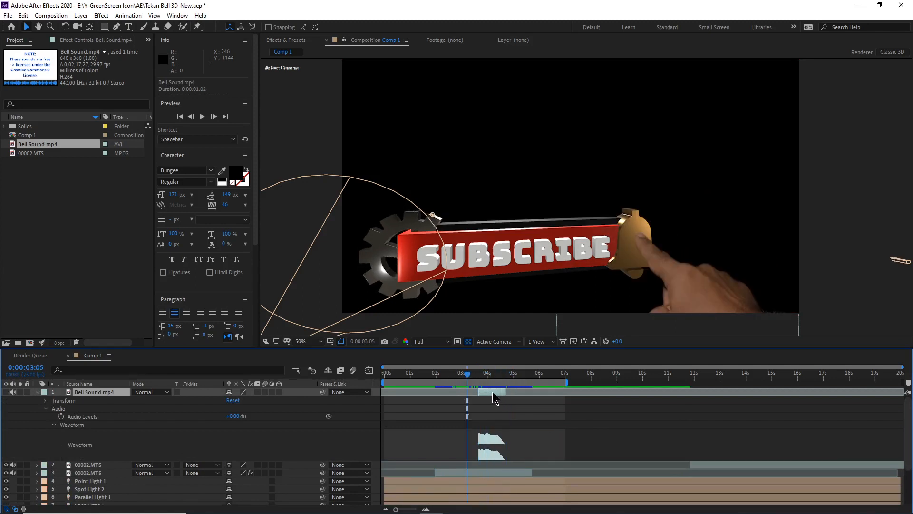
pyautogui.moveTo(492, 393); pyautogui.dragTo(487, 393)
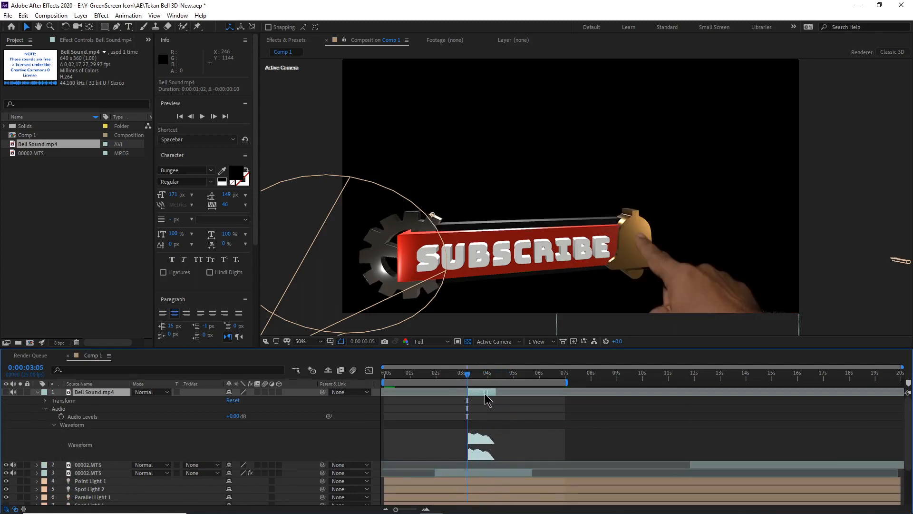
pyautogui.press('Home')
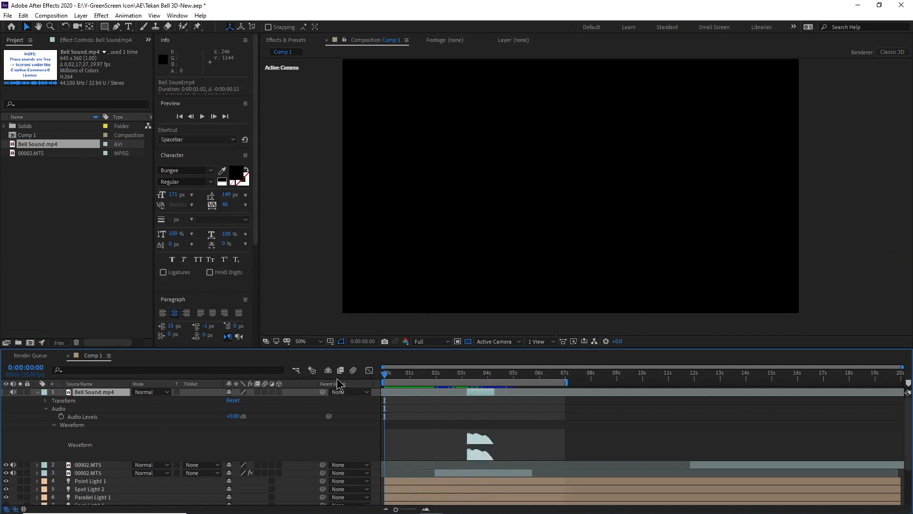
pyautogui.press('space')
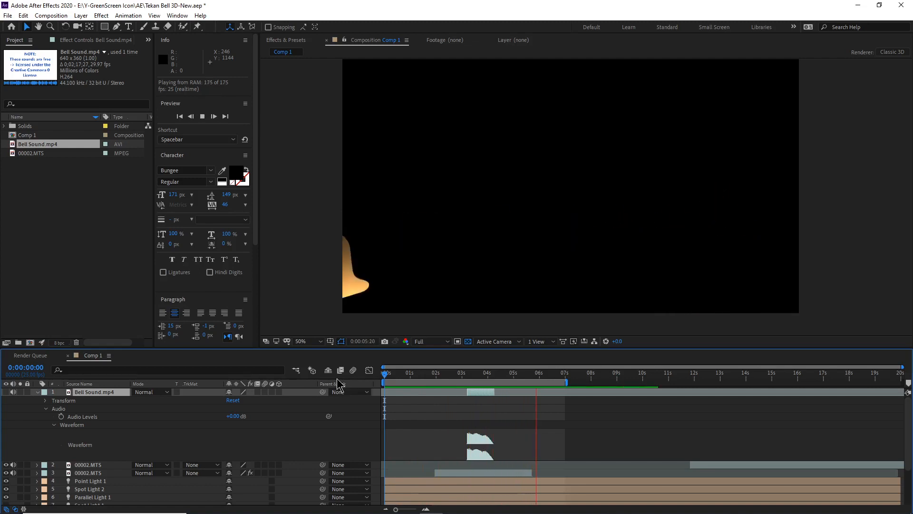
pyautogui.click(38, 392)
# - Create a bright green 1920 x 1080 solid and place it directly above Black Solid 1 in the layer stack
pyautogui.rightClick(92, 505)
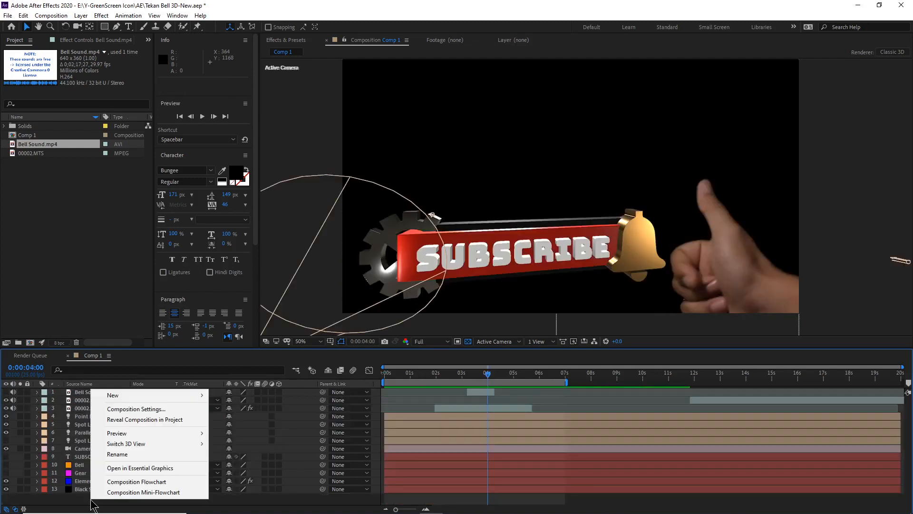
pyautogui.moveTo(173, 397)
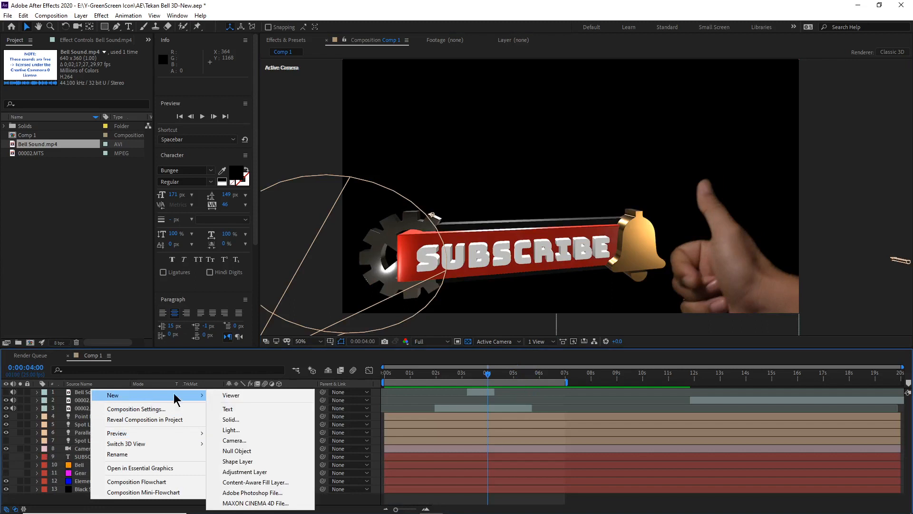
pyautogui.click(231, 420)
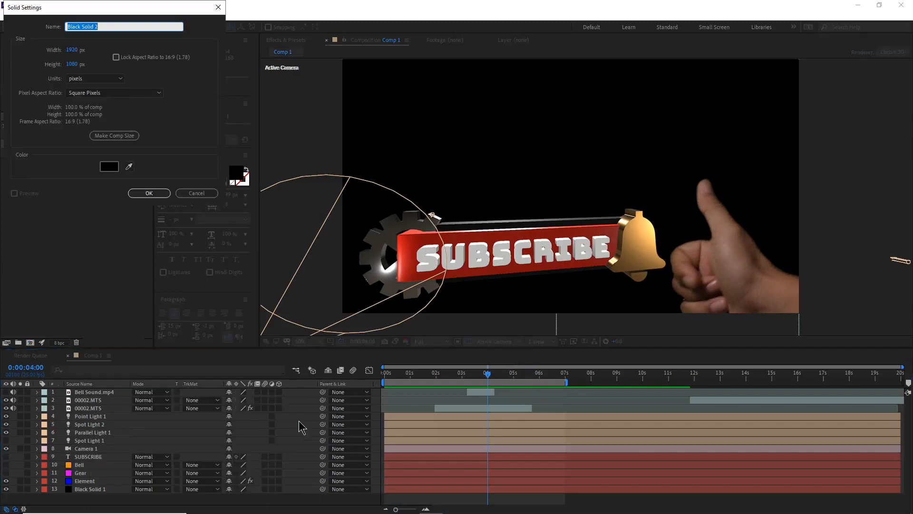
pyautogui.click(109, 166)
pyautogui.moveTo(146, 110); pyautogui.dragTo(147, 107)
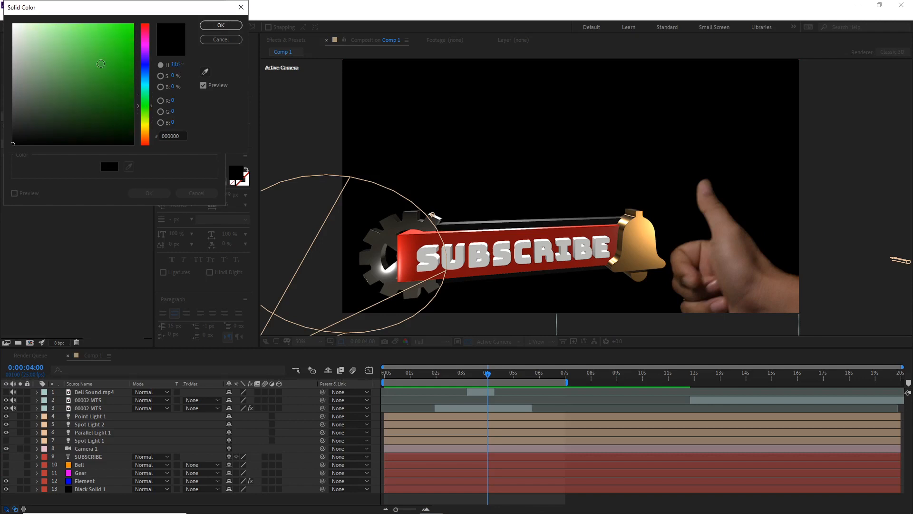
pyautogui.moveTo(100, 63); pyautogui.dragTo(137, 19)
pyautogui.click(217, 26)
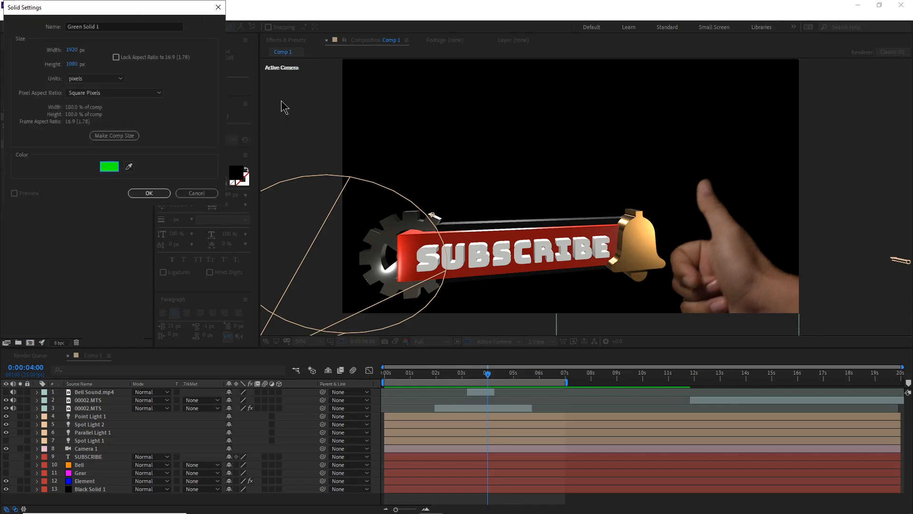
pyautogui.click(149, 193)
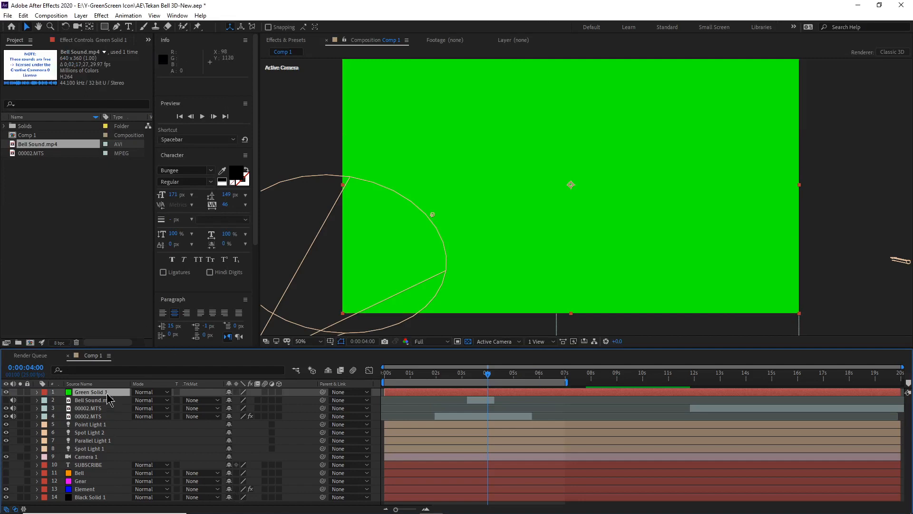
pyautogui.moveTo(99, 511); pyautogui.dragTo(104, 489)
# - Create Comp 2 with the HDTV 1080 25 preset and a 0:00:20:00 duration, and add Comp 1 to it
pyautogui.moveTo(465, 376); pyautogui.dragTo(383, 380)
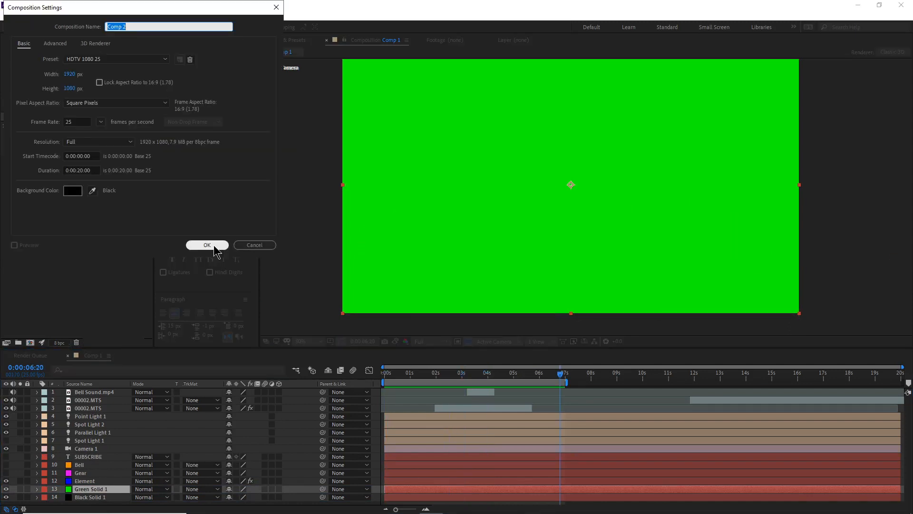
pyautogui.click(214, 247)
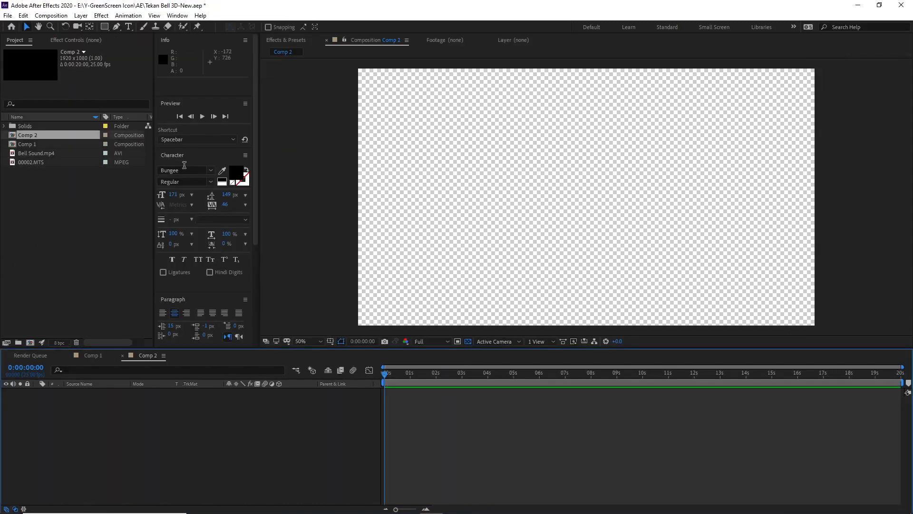
pyautogui.moveTo(31, 145); pyautogui.dragTo(114, 418)
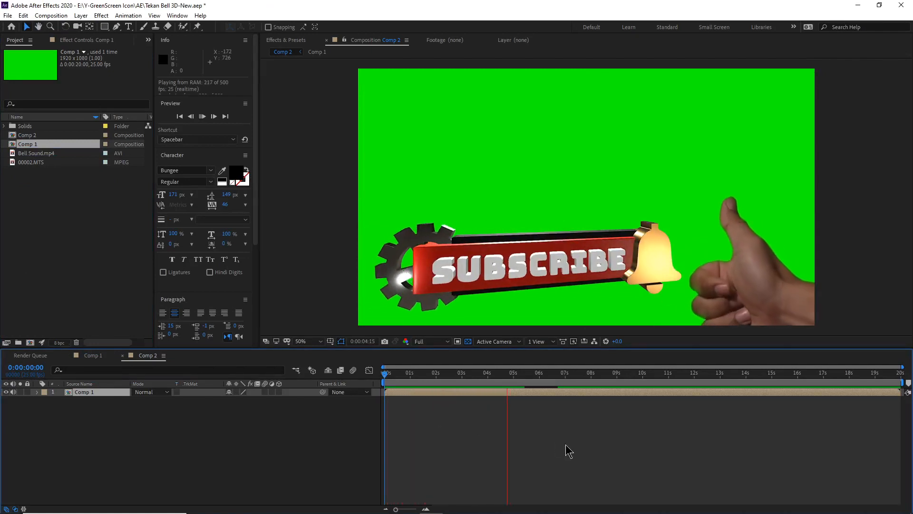
# - Trim the Comp 1 layer to its roughly 7-second animation and move it to start at about 6.5 seconds
pyautogui.press('space')
pyautogui.hotkey('ctrl', 'shift', 'd')
pyautogui.moveTo(523, 394); pyautogui.dragTo(667, 398)
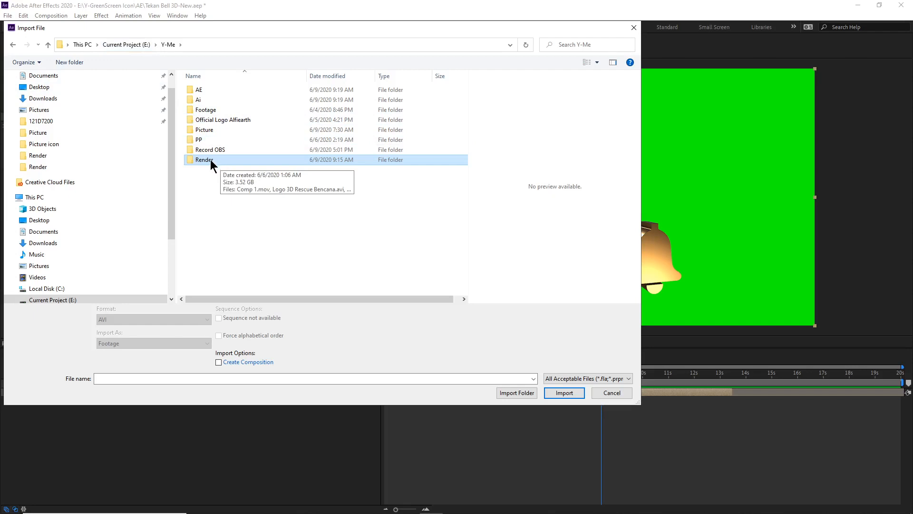
# - Import Montion-Montaj.mov from the Render folder inside Y-Me
pyautogui.doubleClick(210, 161)
pyautogui.click(383, 115)
pyautogui.click(565, 392)
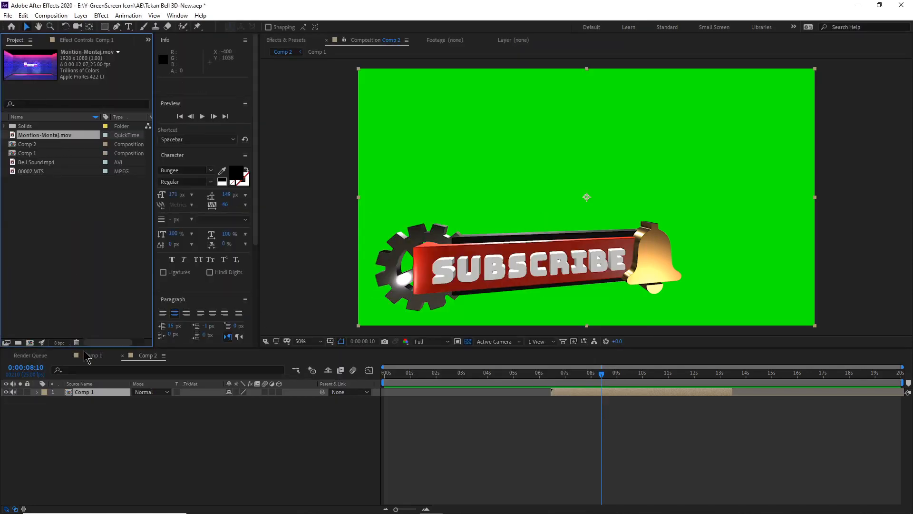
# - Place Montion-Montaj.mov beneath Comp 1 from the start of Comp 2, with Comp 1 starting at about 6.8 seconds and the work area ending near 15 seconds
pyautogui.moveTo(99, 399); pyautogui.dragTo(427, 353)
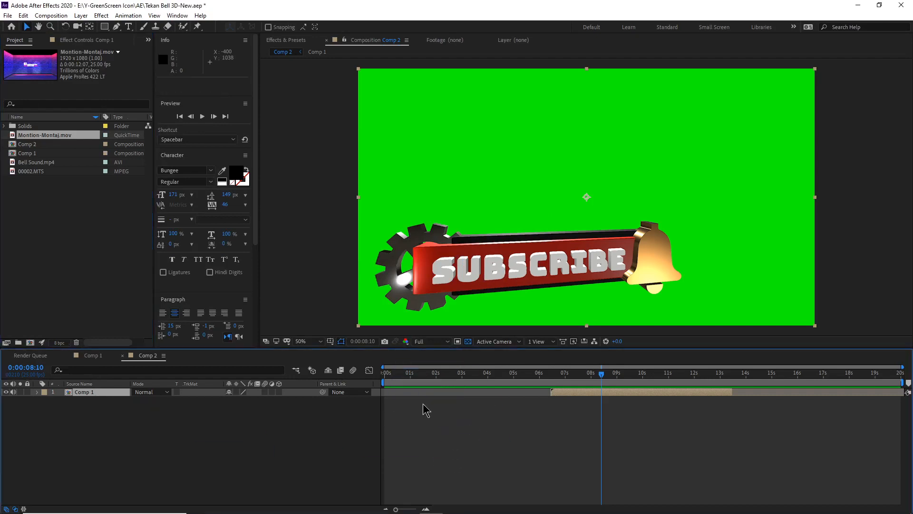
pyautogui.moveTo(37, 137); pyautogui.dragTo(415, 410)
pyautogui.moveTo(405, 378); pyautogui.dragTo(422, 398)
pyautogui.moveTo(483, 402); pyautogui.dragTo(388, 380)
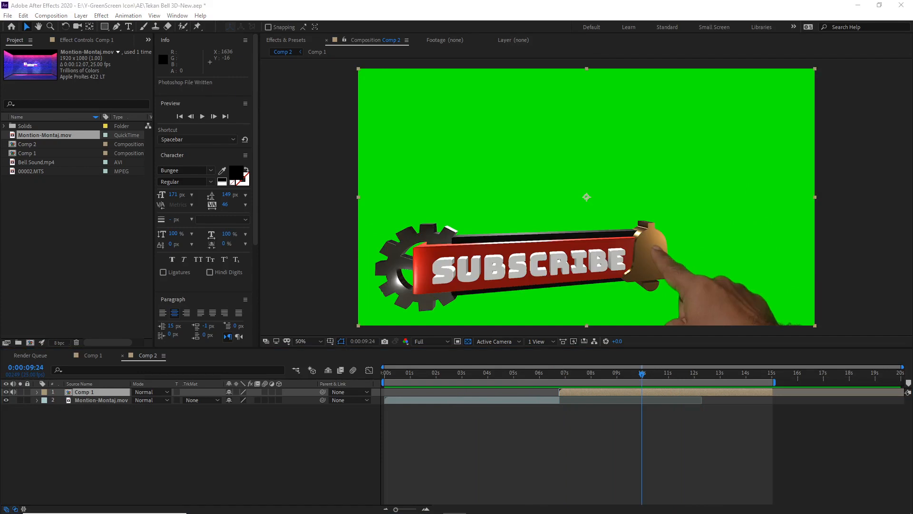
pyautogui.click(756, 372)
# - Add Comp 2 to the render queue and set its output format to QuickTime
pyautogui.moveTo(252, 511)
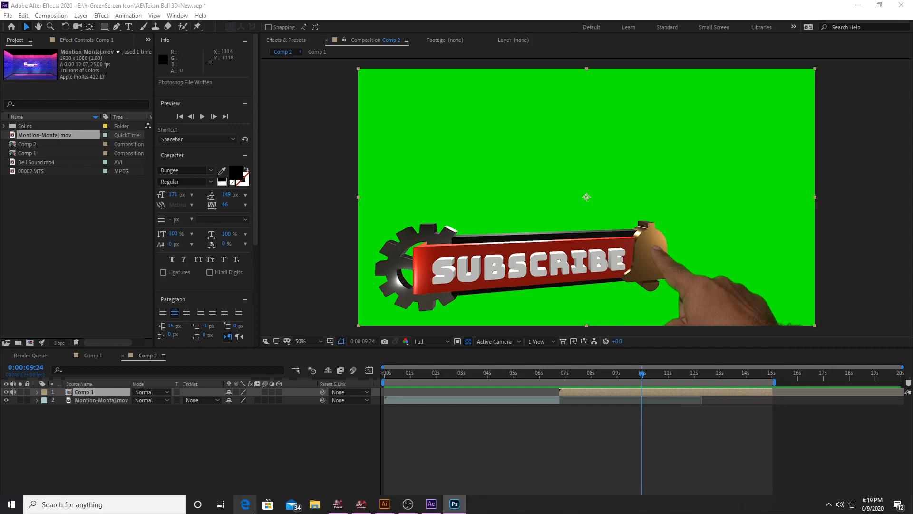
pyautogui.click(584, 458)
pyautogui.hotkey('ctrl', 'm')
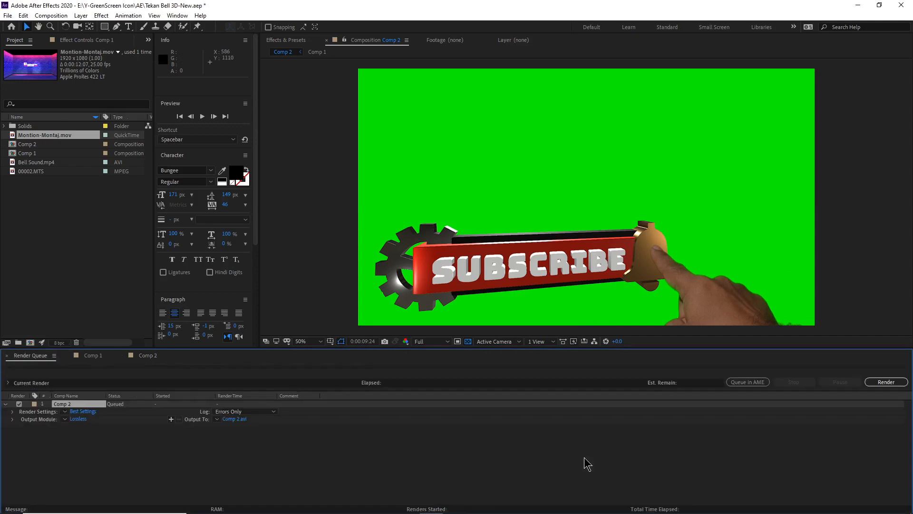
pyautogui.click(78, 419)
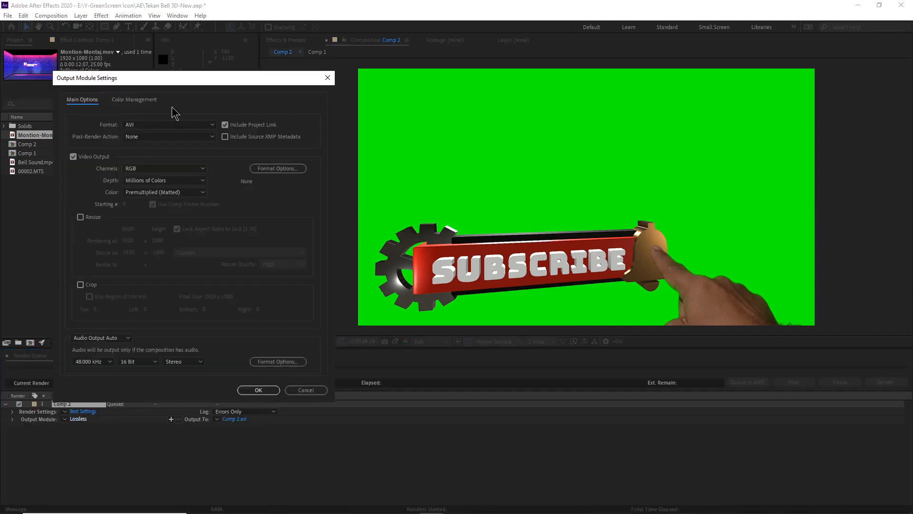
pyautogui.click(147, 125)
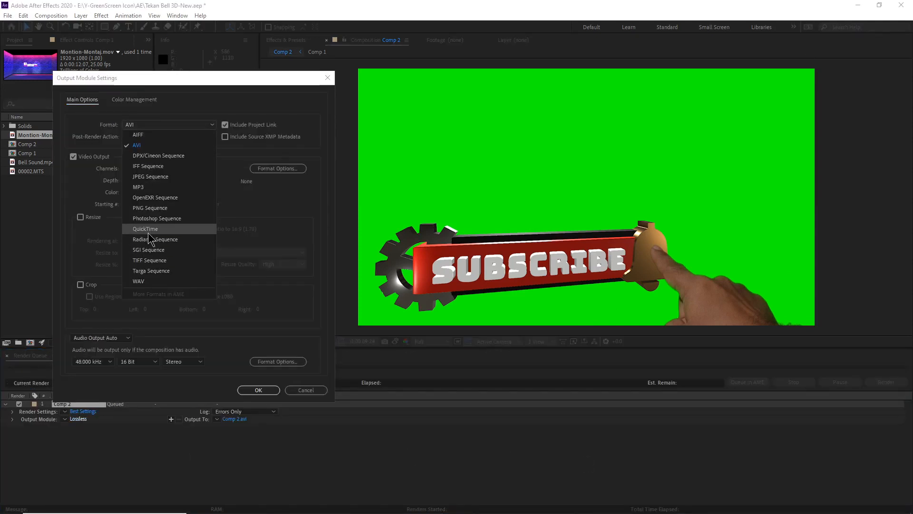
pyautogui.click(154, 230)
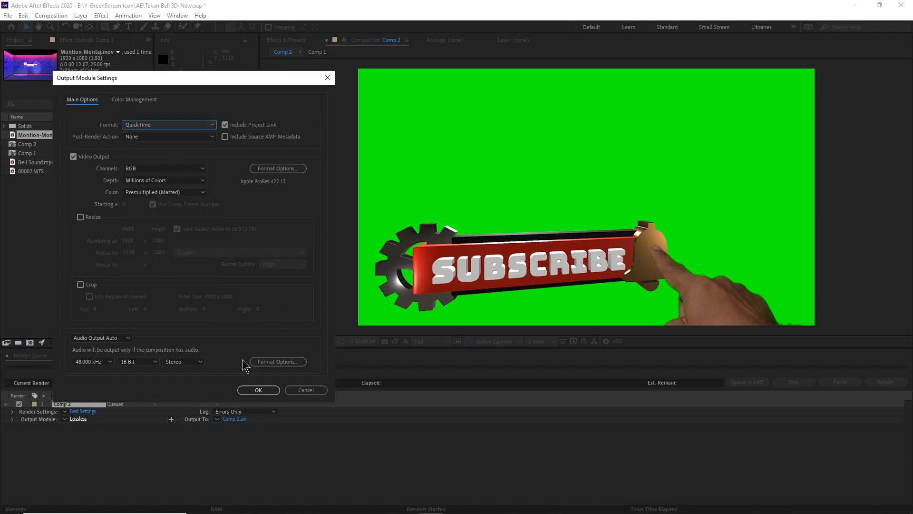
pyautogui.click(258, 390)
# - Save the output as "Button Subscribe Bell and Like 3D Element Green Screen Full HD.mov" in Y-GreenScreen Icon's Render folder and start rendering
pyautogui.click(240, 419)
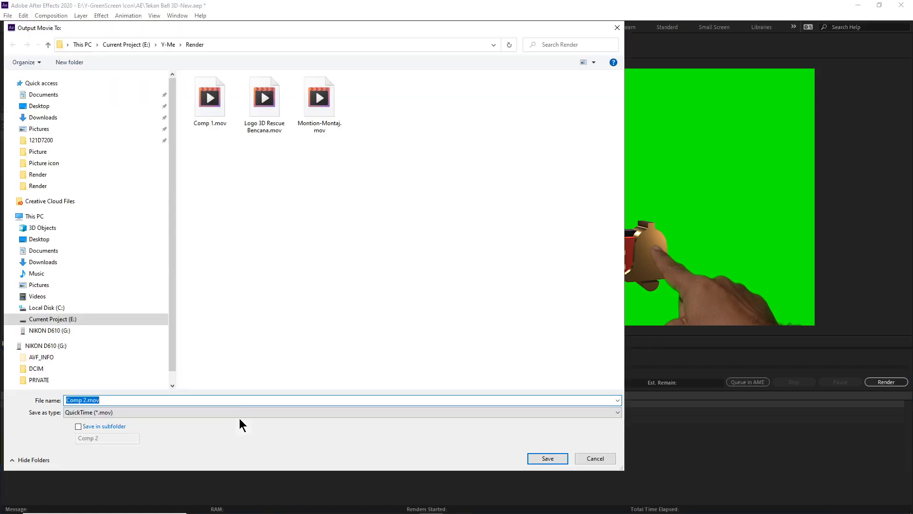
pyautogui.click(137, 44)
pyautogui.scroll(-3, 229, 369)
pyautogui.doubleClick(218, 374)
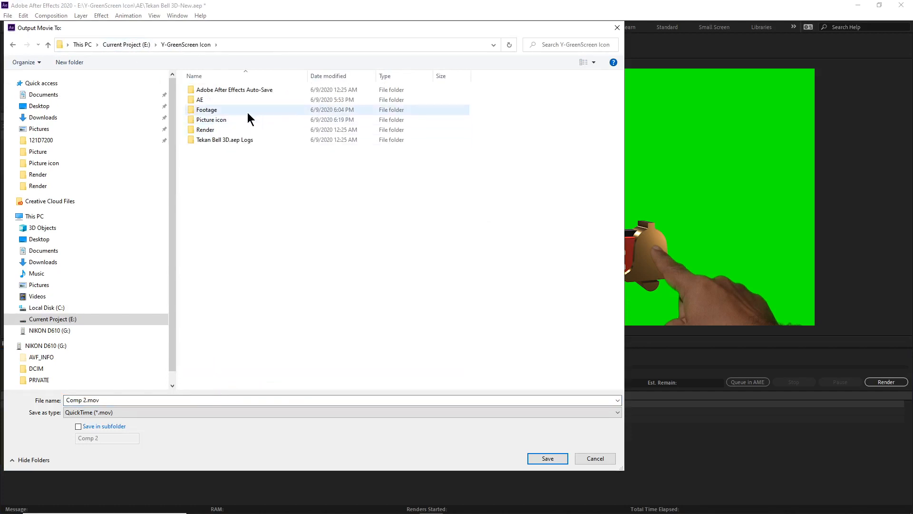
pyautogui.click(215, 131)
pyautogui.write('Like 3D Element')
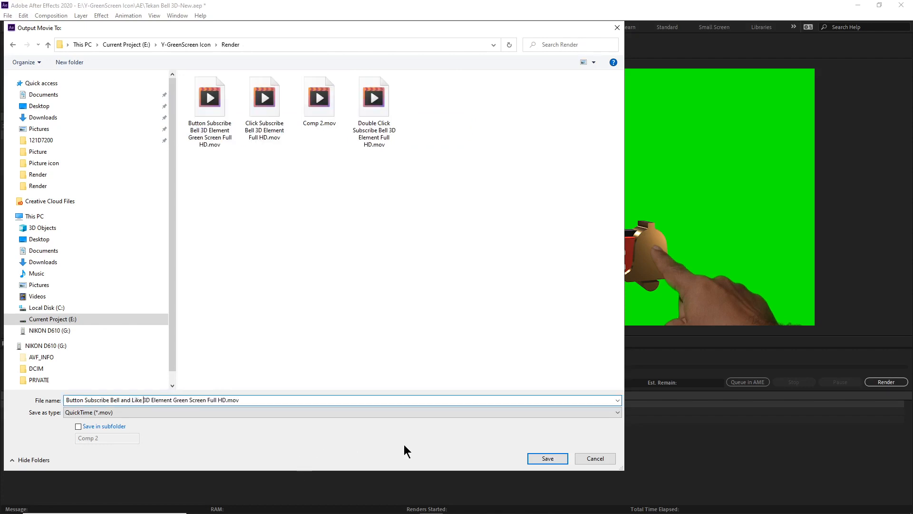
pyautogui.click(559, 460)
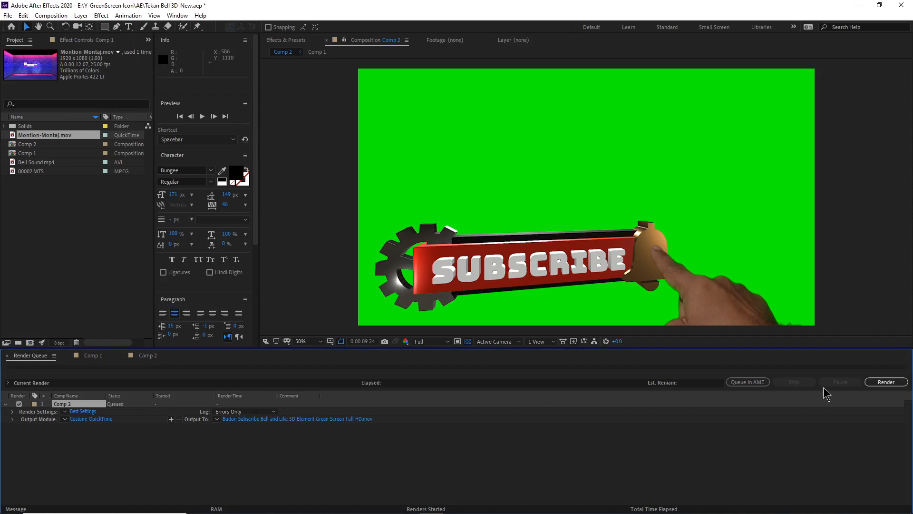
pyautogui.click(899, 383)
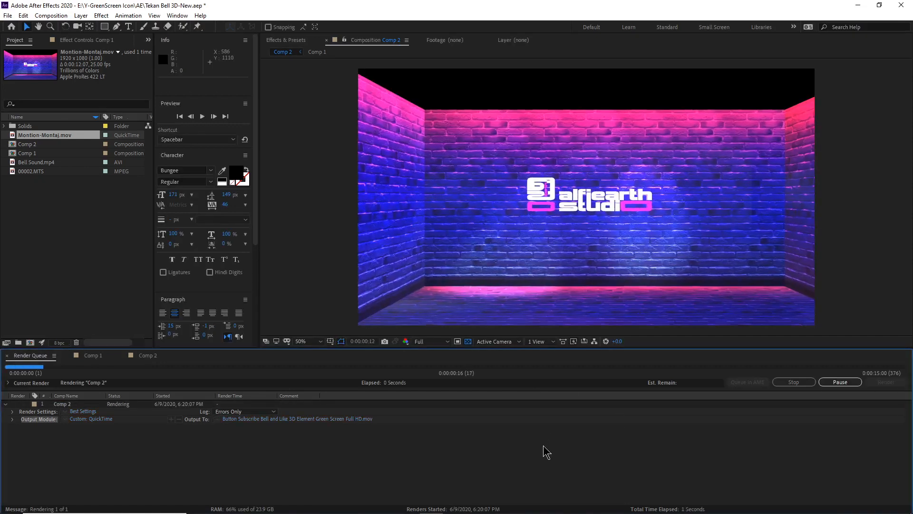